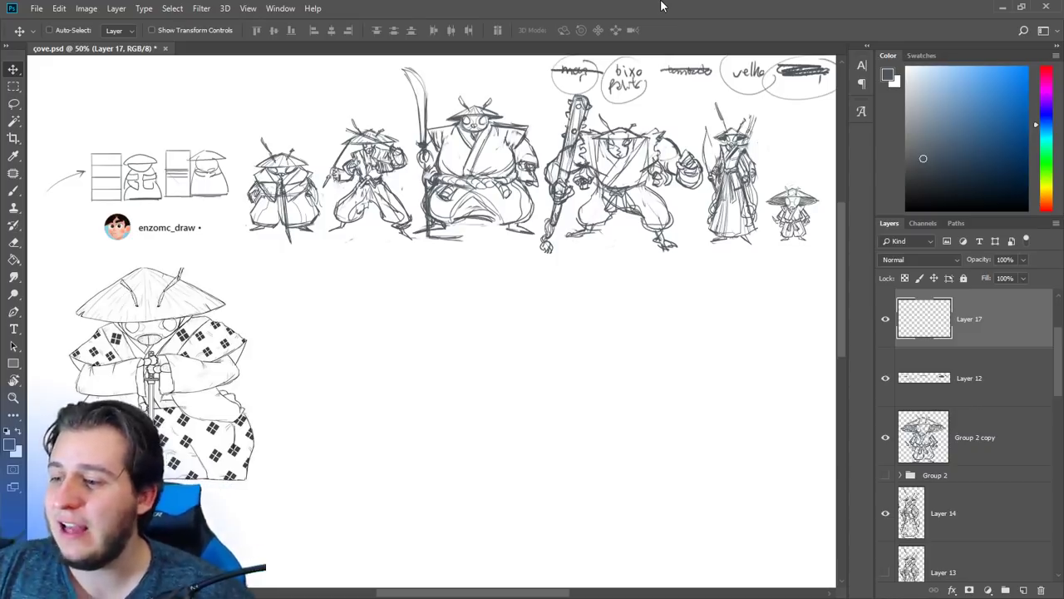
- Sketch a narrow elongated head with two slanted eyes and a small mouth on the empty canvas beside the finished character
mouse_move(533, 379)
mouse_down()
mouse_move(613, 297)
mouse_move(591, 363)
mouse_move(528, 398)
mouse_up()
key(ctrl+plus)
drag(532, 350, 590, 300)
key(b)
key(ctrl+plus)
drag(527, 326, 579, 380)
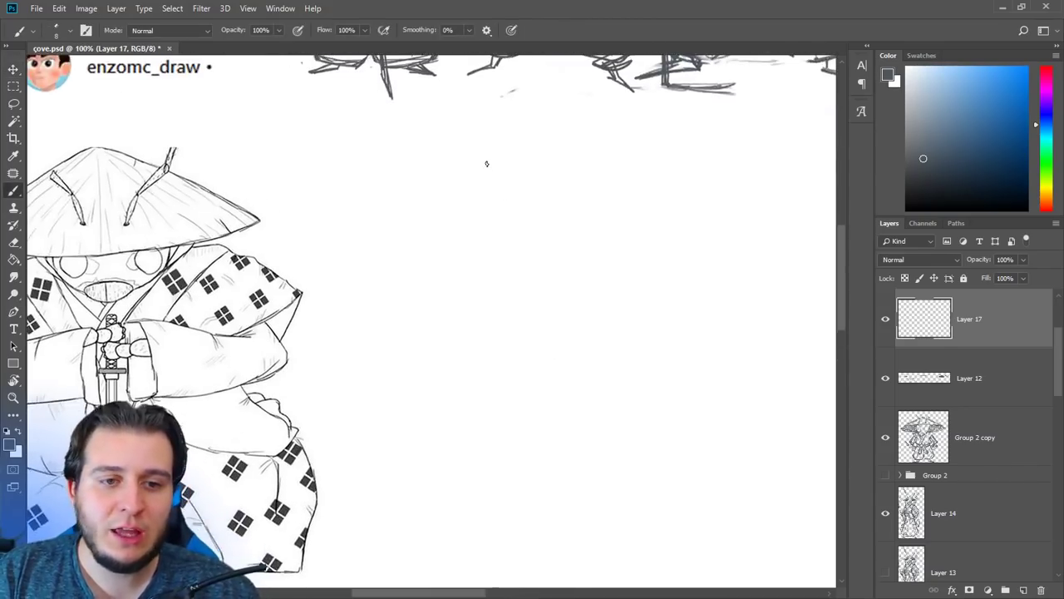
drag(554, 266, 546, 234)
mouse_move(533, 176)
mouse_down()
mouse_move(542, 258)
mouse_move(534, 247)
mouse_move(551, 257)
mouse_move(553, 177)
mouse_move(533, 193)
mouse_move(538, 251)
mouse_move(554, 248)
mouse_move(561, 187)
mouse_move(544, 260)
mouse_move(560, 202)
mouse_up()
key(e)
key(b)
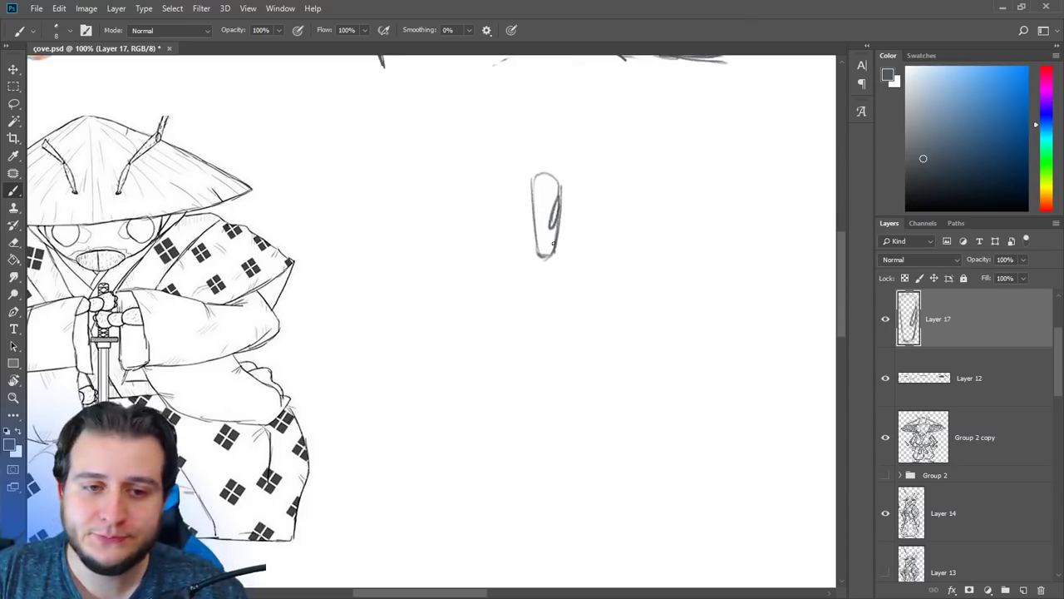
mouse_move(537, 197)
mouse_down()
mouse_move(536, 229)
mouse_move(542, 201)
mouse_up()
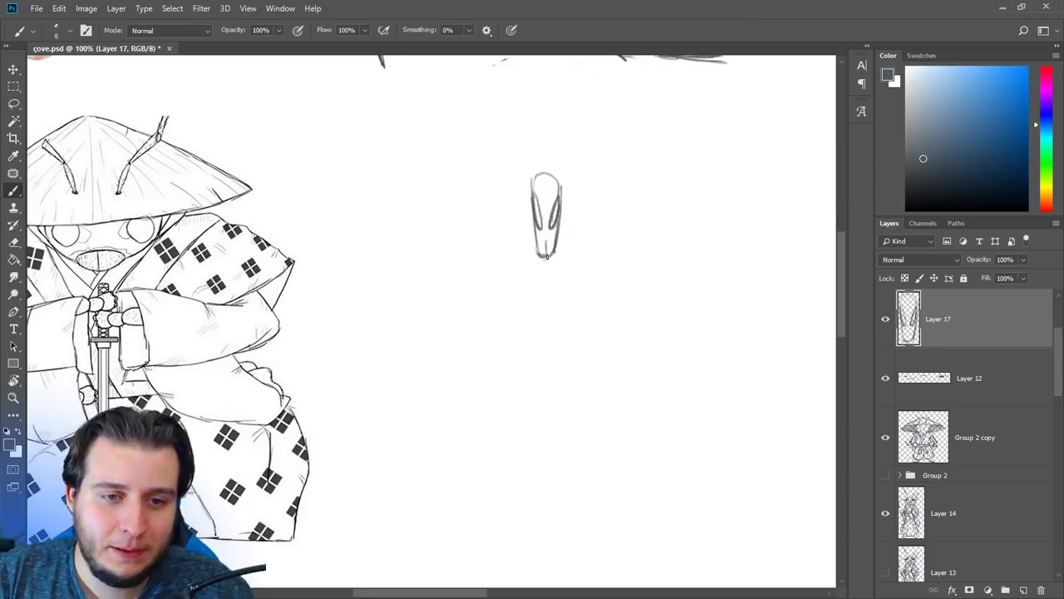
drag(546, 240, 549, 257)
- Draw a wide, shallow conical hat across the top of the narrow head
drag(488, 109, 479, 169)
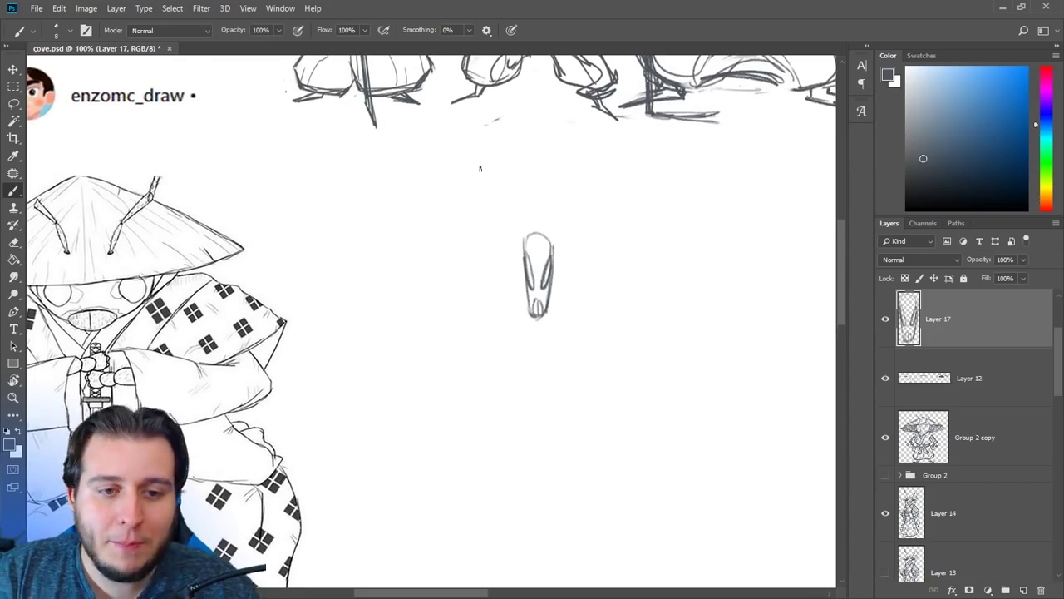
mouse_move(544, 207)
mouse_down()
mouse_move(406, 261)
mouse_move(642, 246)
mouse_up()
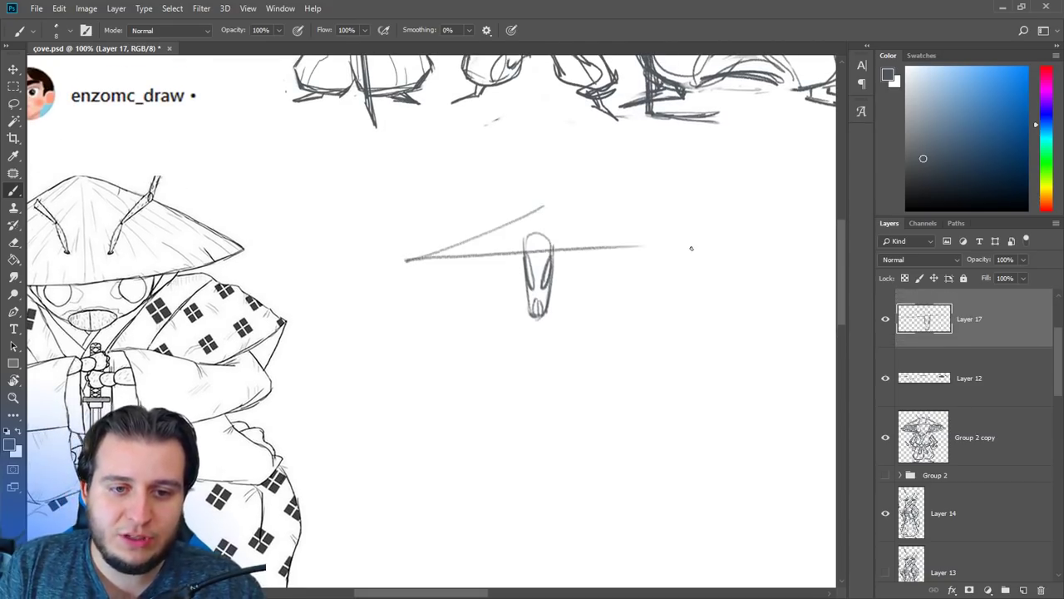
drag(547, 211, 695, 256)
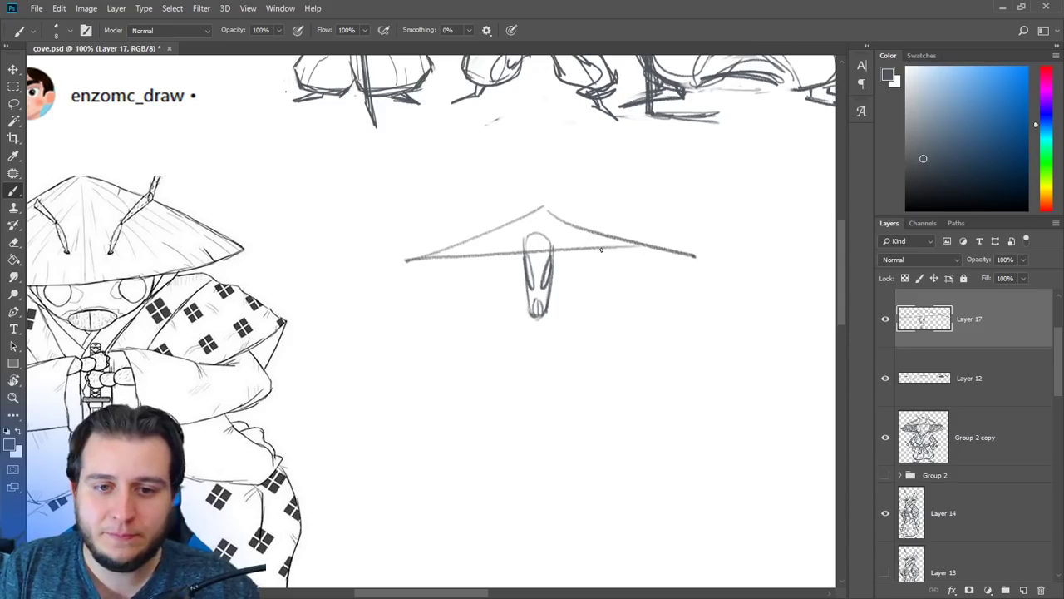
- Sketch two long antennae rising from the head through the hat and erase the stray end of the right one
mouse_move(504, 198)
mouse_down()
mouse_move(475, 136)
mouse_move(489, 185)
mouse_move(524, 235)
mouse_move(571, 201)
mouse_move(581, 160)
mouse_move(586, 185)
mouse_move(552, 228)
mouse_up()
key(e)
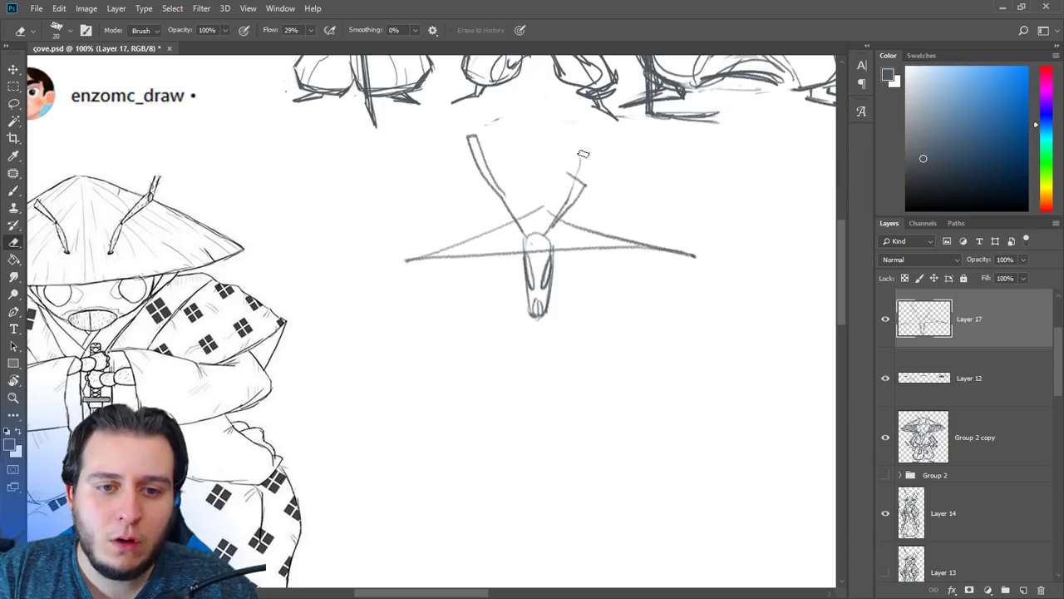
drag(581, 156, 578, 170)
key(b)
drag(558, 293, 639, 200)
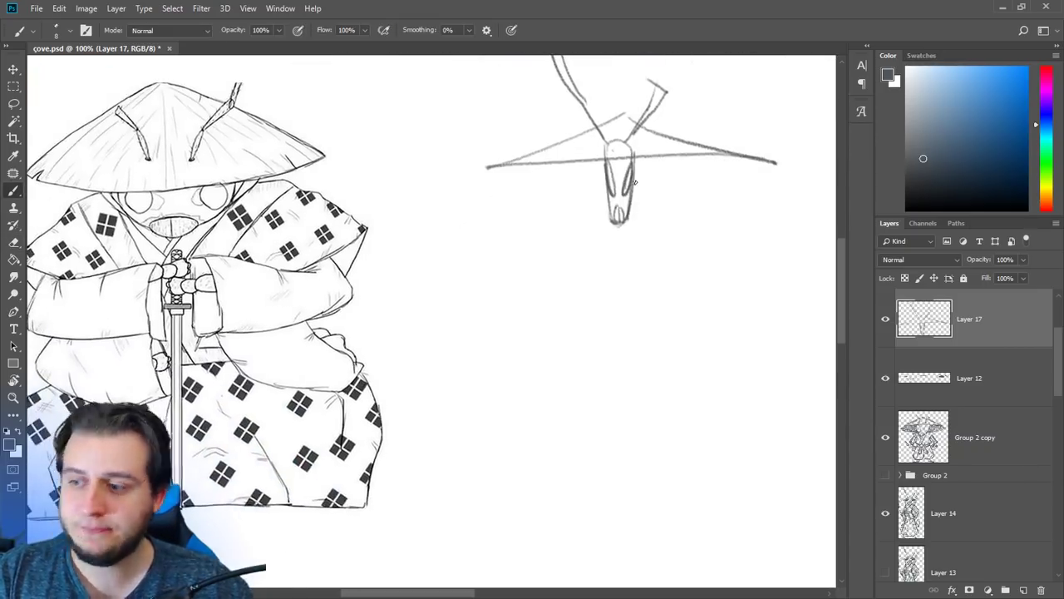
key(ctrl+minus)
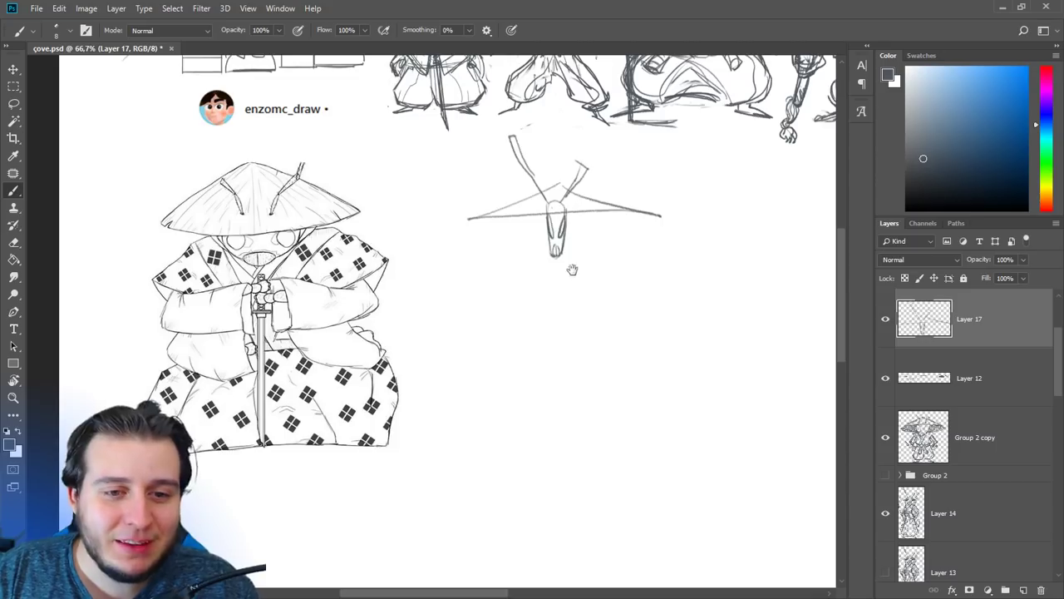
mouse_move(572, 268)
mouse_down()
mouse_move(525, 260)
mouse_move(545, 261)
mouse_move(536, 246)
mouse_up()
key(ctrl+plus)
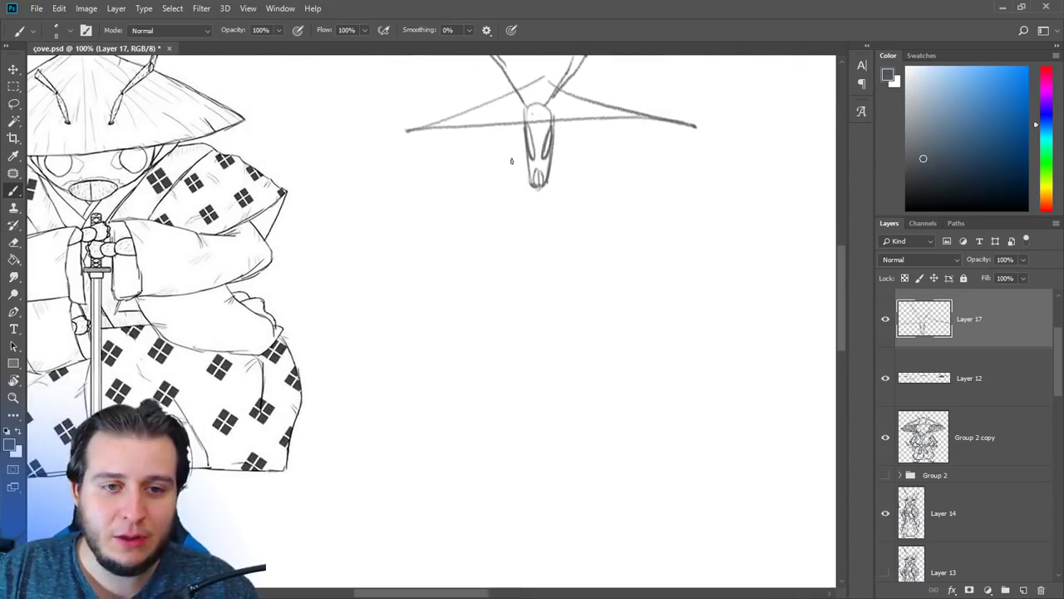
drag(525, 159, 513, 152)
mouse_move(505, 142)
mouse_down()
mouse_move(512, 171)
mouse_move(534, 250)
mouse_move(543, 188)
mouse_move(545, 215)
mouse_up()
key(ctrl+alt+z)
key(ctrl+alt+z)
drag(536, 189, 538, 215)
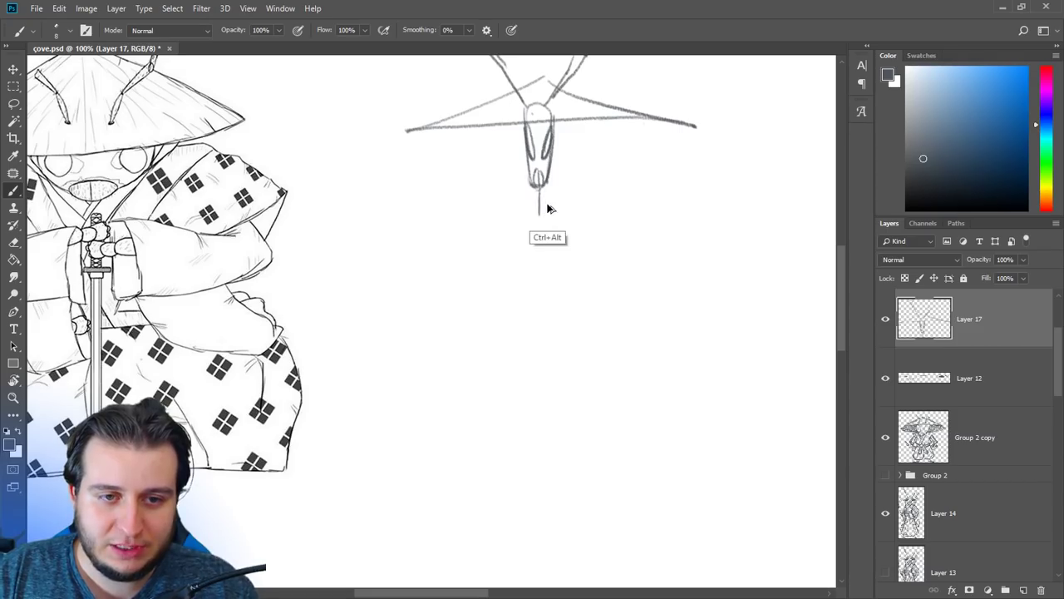
key(ctrl+z)
key(ctrl+z)
- Sketch a short neck and a long, thin torso tapering to a narrow waist below the head
drag(550, 195, 548, 198)
drag(530, 185, 530, 283)
drag(533, 213, 525, 378)
drag(553, 197, 542, 355)
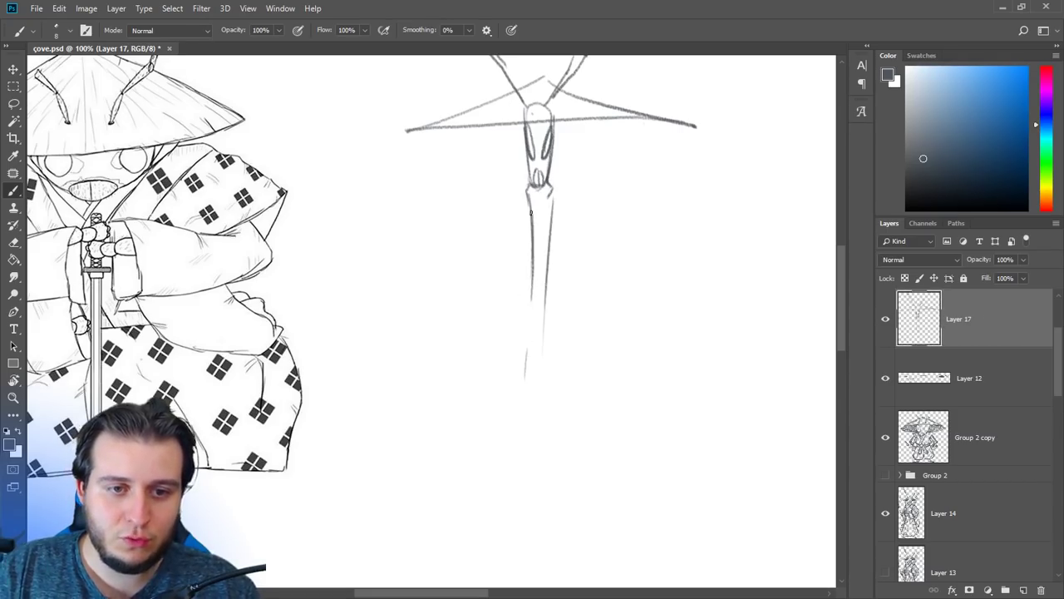
drag(516, 205, 529, 291)
drag(519, 209, 527, 356)
drag(577, 205, 546, 357)
drag(532, 360, 544, 358)
- Draw two long trouser legs flaring out from the waist, with curved hems at the ankles
drag(541, 405, 517, 268)
drag(505, 200, 422, 459)
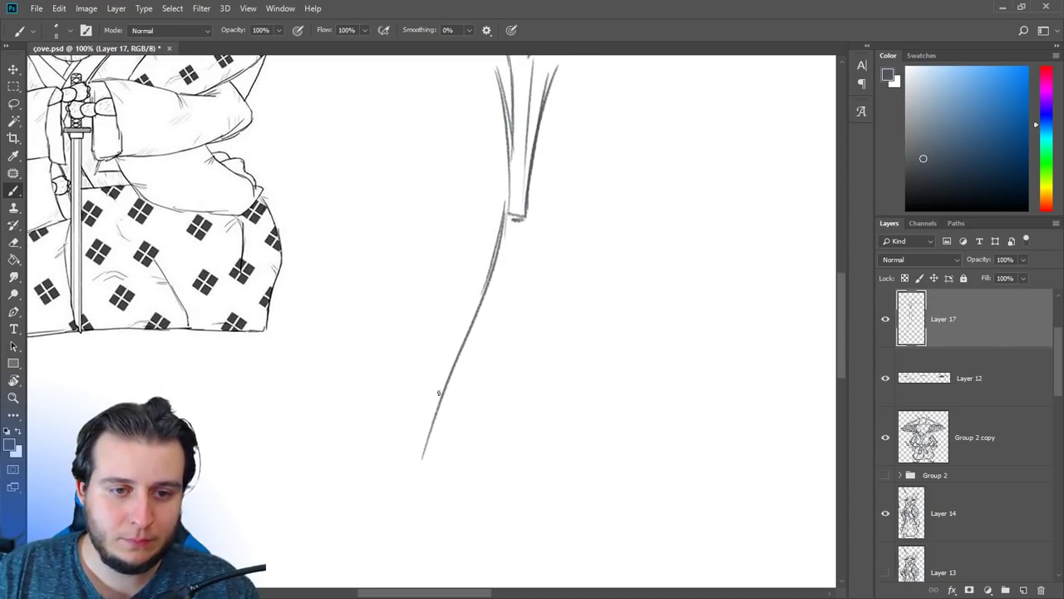
drag(514, 222, 494, 496)
mouse_move(464, 341)
mouse_down()
mouse_move(433, 469)
mouse_move(423, 464)
mouse_move(501, 481)
mouse_up()
mouse_move(515, 225)
mouse_down()
mouse_move(538, 452)
mouse_move(522, 218)
mouse_move(607, 488)
mouse_up()
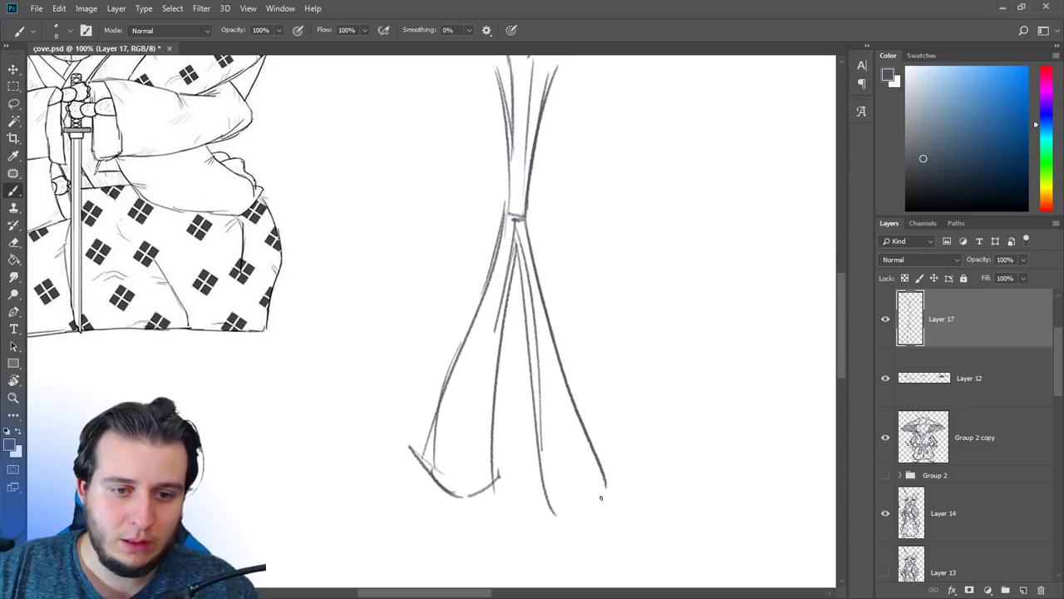
mouse_move(526, 328)
mouse_down()
mouse_move(527, 482)
mouse_move(574, 502)
mouse_up()
drag(519, 467, 595, 486)
drag(530, 489, 594, 487)
drag(587, 393, 631, 402)
drag(574, 466, 577, 492)
drag(542, 512, 566, 364)
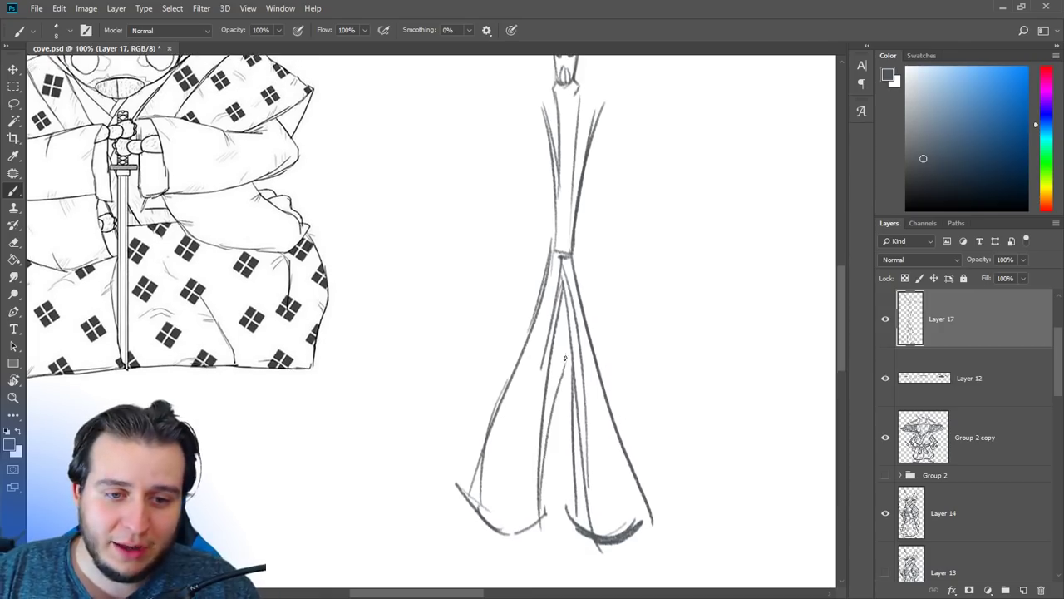
- Add inner fold lines to both trouser legs and round off their baggy hems
mouse_move(571, 407)
mouse_down()
mouse_move(554, 316)
mouse_move(573, 490)
mouse_up()
drag(573, 259, 609, 433)
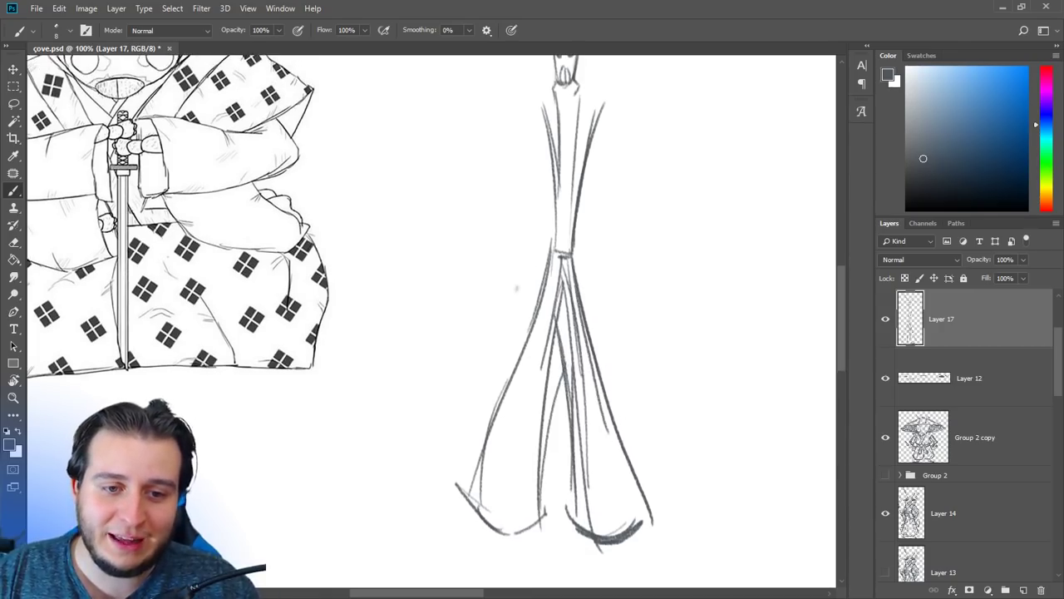
drag(547, 300, 501, 513)
drag(496, 496, 516, 537)
mouse_move(516, 536)
mouse_down()
mouse_move(470, 504)
mouse_move(521, 528)
mouse_move(535, 503)
mouse_up()
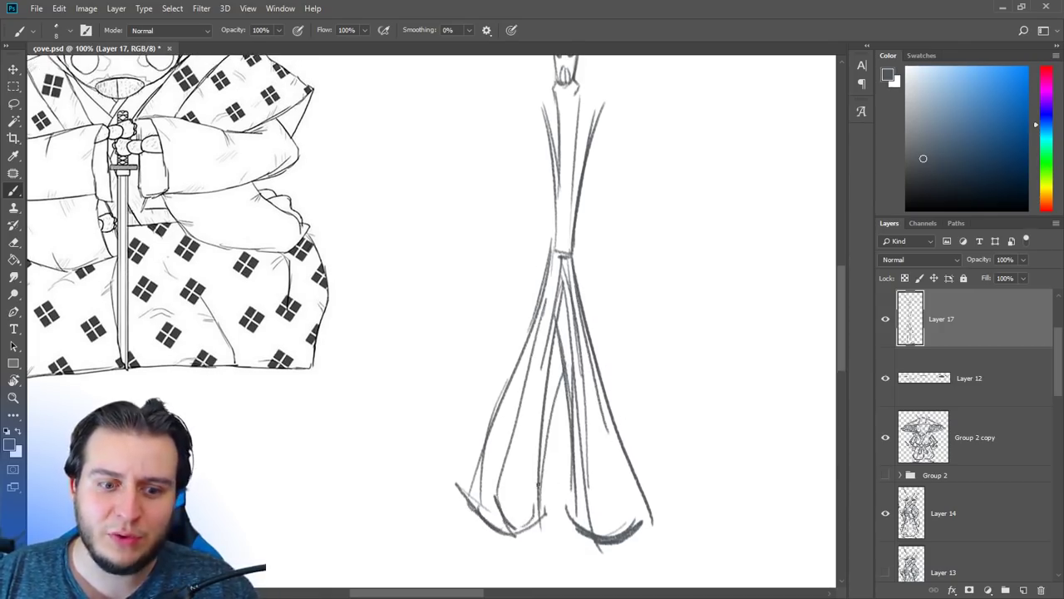
mouse_move(576, 448)
mouse_down()
mouse_move(568, 503)
mouse_move(629, 507)
mouse_up()
mouse_move(598, 413)
mouse_down()
mouse_move(623, 530)
mouse_move(646, 506)
mouse_up()
drag(634, 536, 658, 473)
- Sketch thin ankles and small pointed feet below both trouser hems
mouse_move(525, 467)
mouse_down()
mouse_move(533, 484)
mouse_move(480, 501)
mouse_move(539, 488)
mouse_up()
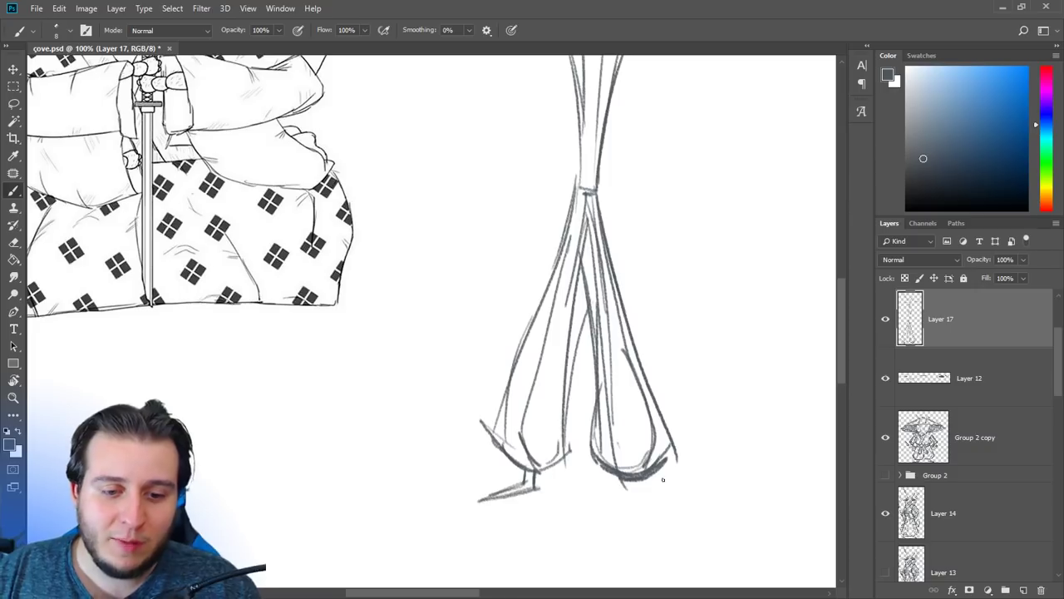
mouse_move(634, 482)
mouse_down()
mouse_move(633, 504)
mouse_move(675, 523)
mouse_up()
mouse_move(647, 502)
mouse_down()
mouse_move(677, 519)
mouse_move(664, 514)
mouse_up()
- Sketch the robe's diagonal edge from the right of the neck across the torso, erasing the old neck lines
mouse_move(640, 300)
mouse_down()
mouse_move(641, 437)
mouse_move(628, 364)
mouse_up()
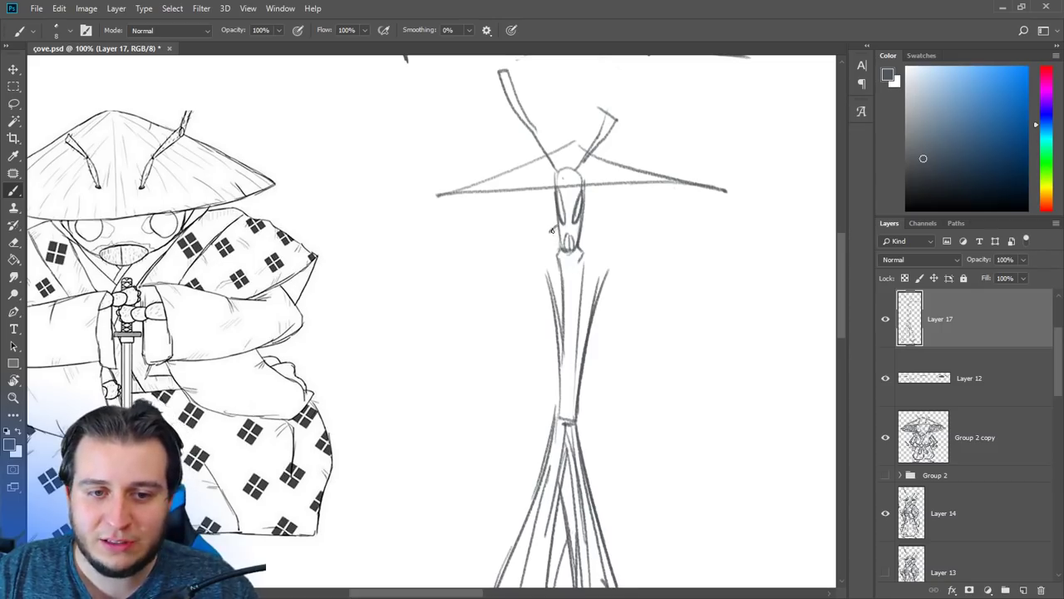
mouse_move(552, 231)
mouse_down()
mouse_move(561, 282)
mouse_move(553, 223)
mouse_move(571, 278)
mouse_move(560, 330)
mouse_move(590, 250)
mouse_move(559, 358)
mouse_up()
key(e)
key(b)
key(e)
drag(573, 293, 566, 320)
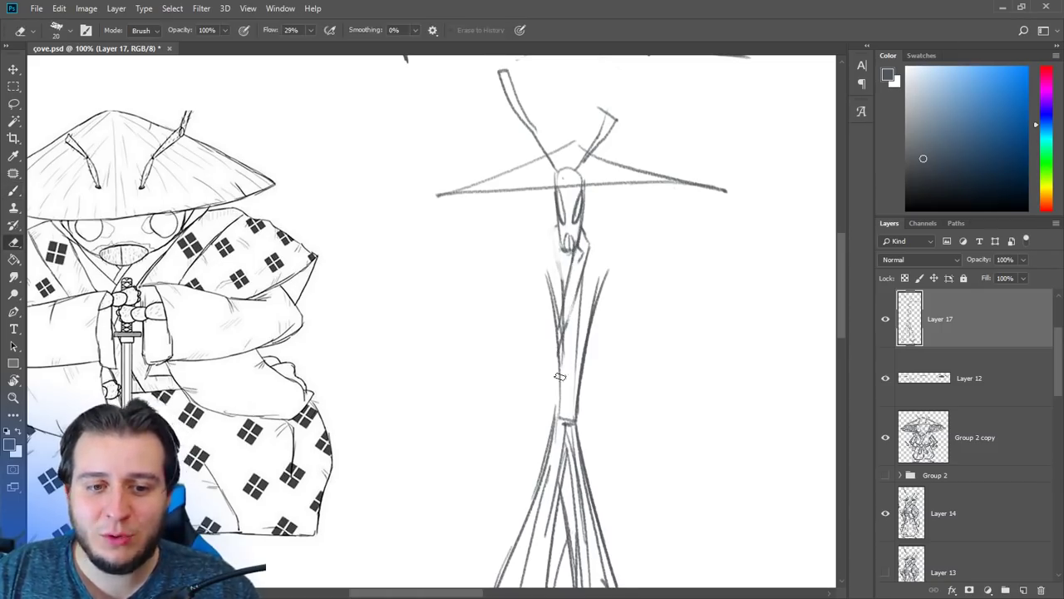
- Build up and darken the robe's diagonal lapel band from the neck down to the waist
key(b)
drag(579, 250, 559, 389)
drag(572, 259, 561, 353)
drag(574, 303, 560, 416)
drag(584, 259, 559, 426)
drag(575, 292, 561, 426)
mouse_move(577, 286)
mouse_down()
mouse_move(562, 414)
mouse_move(575, 295)
mouse_move(557, 404)
mouse_up()
key(e)
key(b)
drag(573, 261, 557, 408)
drag(554, 303, 558, 416)
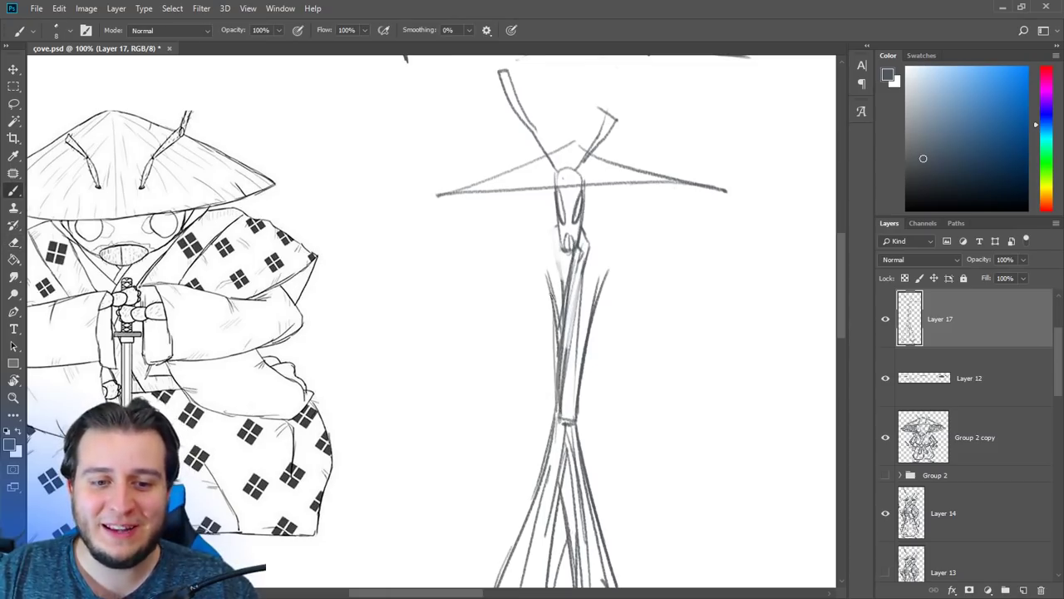
- Strengthen the torso's lower edges and draw two dark sash tails hanging from the waist over the trousers
mouse_move(548, 273)
mouse_down()
mouse_move(557, 414)
mouse_move(582, 411)
mouse_up()
mouse_move(557, 412)
mouse_down()
mouse_move(581, 426)
mouse_move(560, 427)
mouse_up()
mouse_move(557, 411)
mouse_down()
mouse_move(569, 427)
mouse_move(557, 425)
mouse_up()
drag(559, 425, 544, 492)
drag(563, 422, 548, 512)
mouse_move(558, 428)
mouse_down()
mouse_move(541, 505)
mouse_move(533, 498)
mouse_move(569, 501)
mouse_up()
drag(567, 427, 569, 502)
mouse_move(569, 429)
mouse_down()
mouse_move(586, 477)
mouse_move(576, 474)
mouse_move(549, 517)
mouse_up()
key(e)
key(b)
drag(528, 495, 551, 515)
- Draw the belt band wrapped around the narrow waist above the sash tails
mouse_move(556, 428)
mouse_down()
mouse_move(527, 493)
mouse_move(551, 407)
mouse_move(582, 402)
mouse_up()
mouse_move(583, 403)
mouse_down()
mouse_move(544, 396)
mouse_move(552, 421)
mouse_up()
key(e)
key(b)
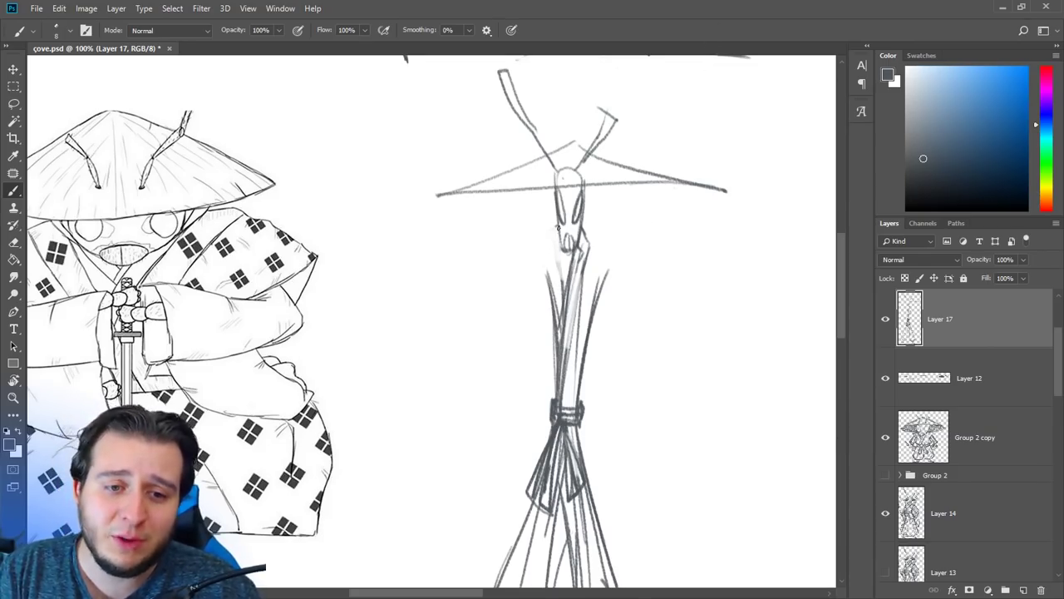
- Draw the robe's left lapel from beside the chin down under the diagonal band
mouse_move(558, 226)
mouse_down()
mouse_move(550, 282)
mouse_move(566, 298)
mouse_up()
mouse_move(562, 253)
mouse_down()
mouse_move(570, 269)
mouse_move(550, 231)
mouse_move(556, 295)
mouse_up()
drag(559, 240, 564, 298)
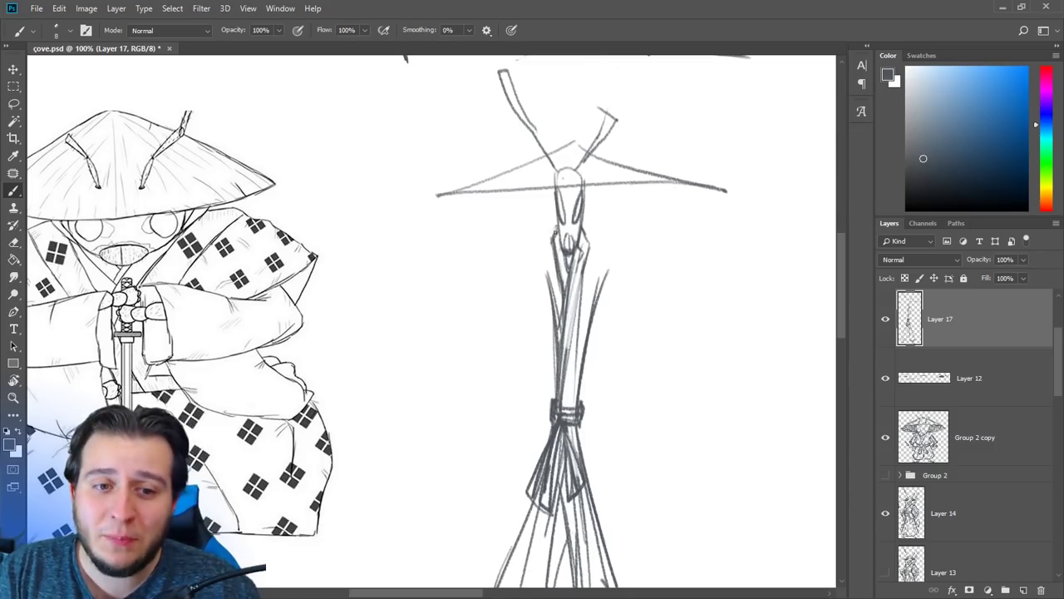
- Extend the robe into squared shoulders on both sides and darken its outer edges and collar
mouse_move(556, 232)
mouse_down()
mouse_move(539, 233)
mouse_move(557, 325)
mouse_move(607, 231)
mouse_move(609, 268)
mouse_up()
drag(619, 228, 594, 321)
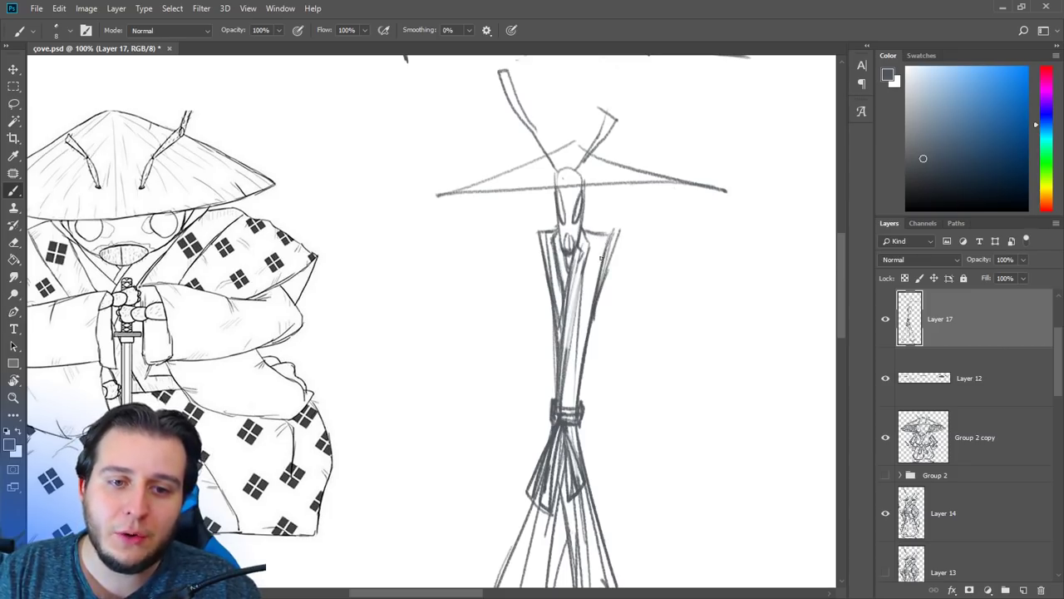
mouse_move(587, 236)
mouse_down()
mouse_move(618, 233)
mouse_move(534, 228)
mouse_up()
drag(536, 228, 552, 331)
drag(536, 231, 555, 358)
drag(547, 318, 559, 404)
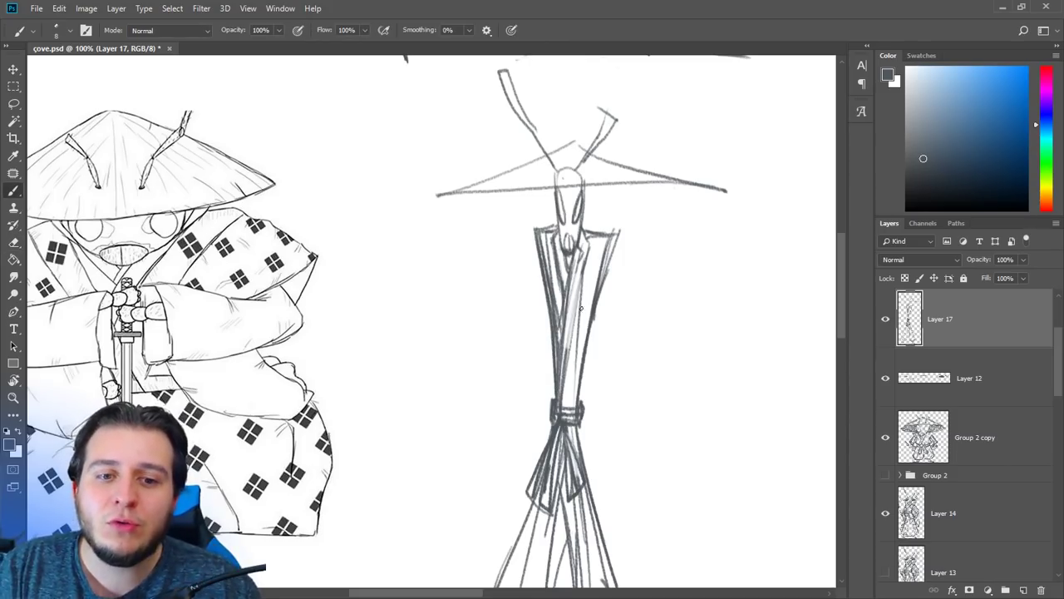
mouse_move(587, 256)
mouse_down()
mouse_move(575, 333)
mouse_move(584, 231)
mouse_up()
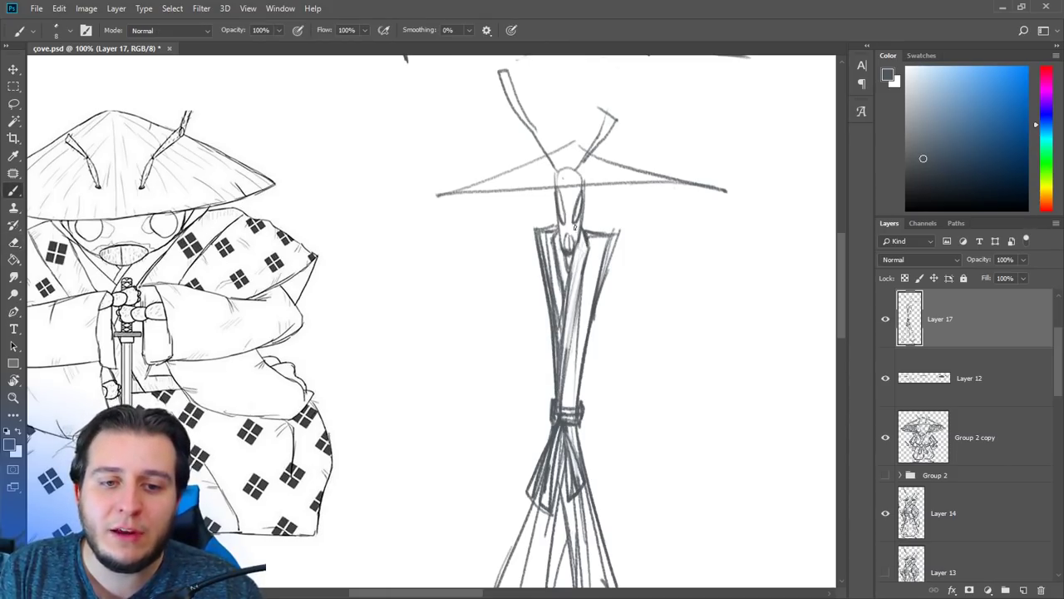
- Draw the left arm as a long sleeve widening toward an open cuff, and clean up its upper edge
drag(646, 309, 621, 249)
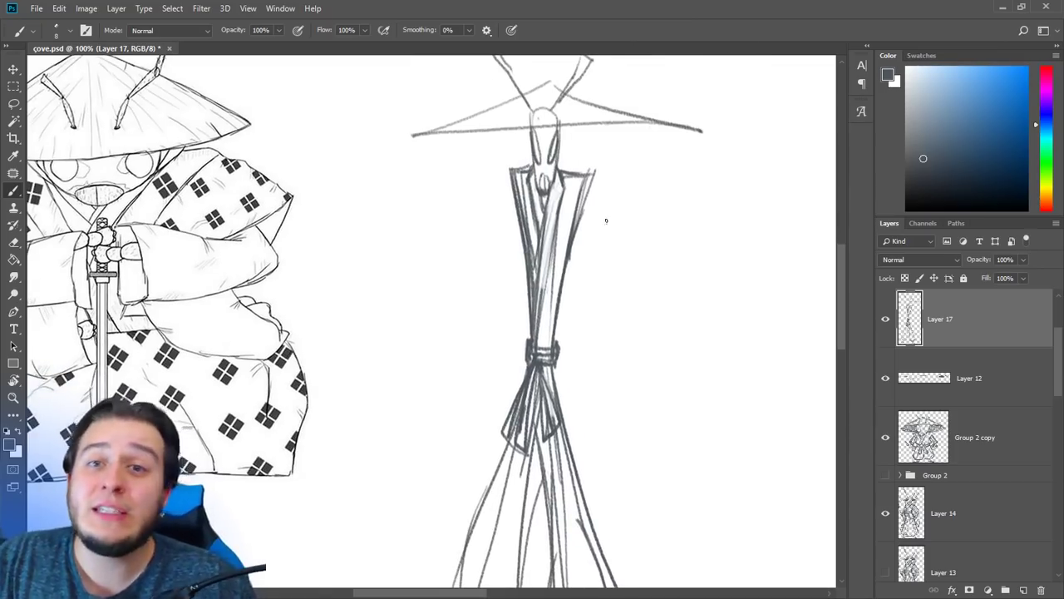
key(ctrl+minus)
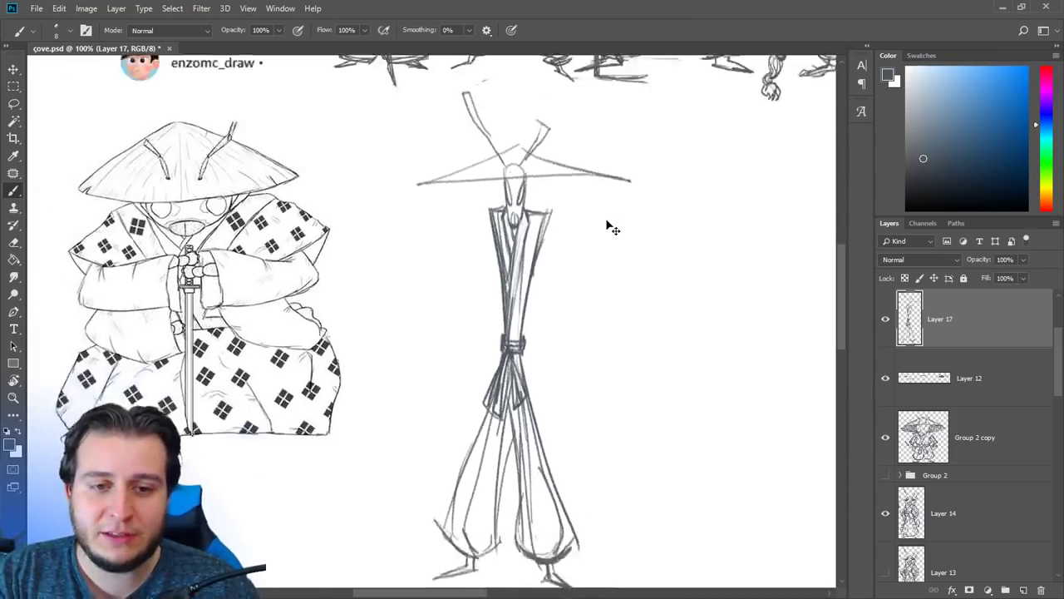
key(ctrl+plus)
mouse_move(546, 293)
mouse_down()
mouse_move(487, 208)
mouse_move(500, 275)
mouse_up()
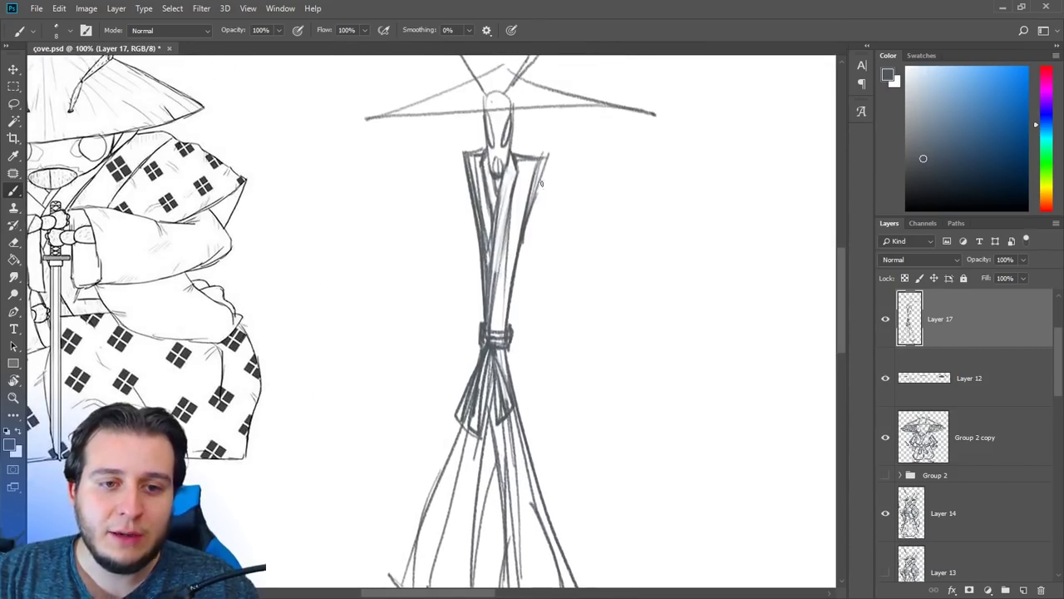
mouse_move(467, 180)
mouse_down()
mouse_move(339, 293)
mouse_move(347, 313)
mouse_up()
key(ctrl+z)
key(e)
mouse_move(420, 234)
mouse_down()
mouse_move(346, 268)
mouse_move(400, 252)
mouse_move(377, 320)
mouse_move(416, 285)
mouse_move(469, 197)
mouse_up()
key(b)
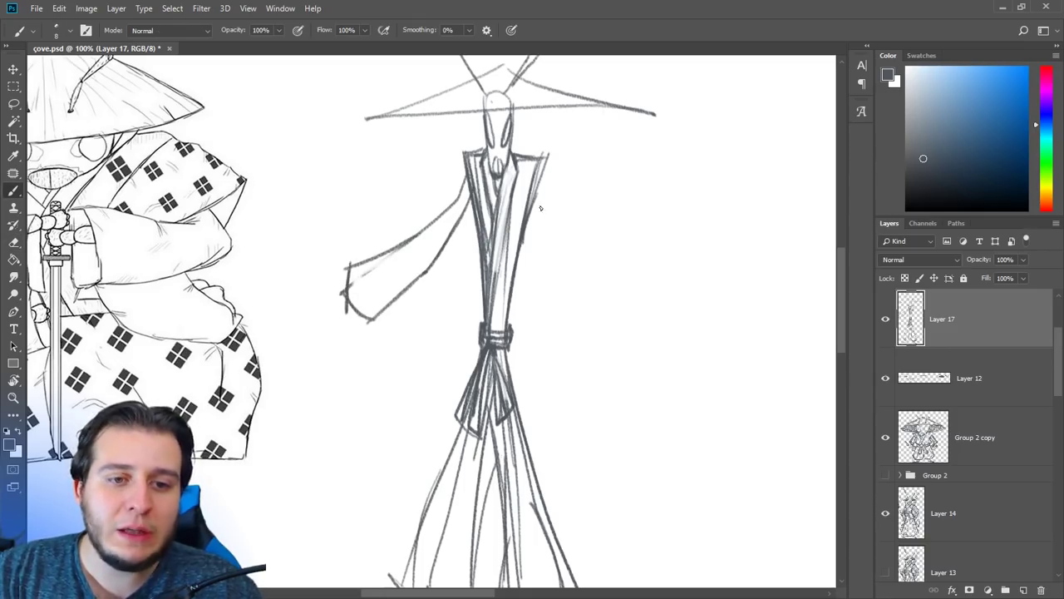
- Draw the right arm as a sleeve angled downward and flaring into a wide oval cuff
drag(542, 168, 588, 278)
drag(535, 197, 588, 329)
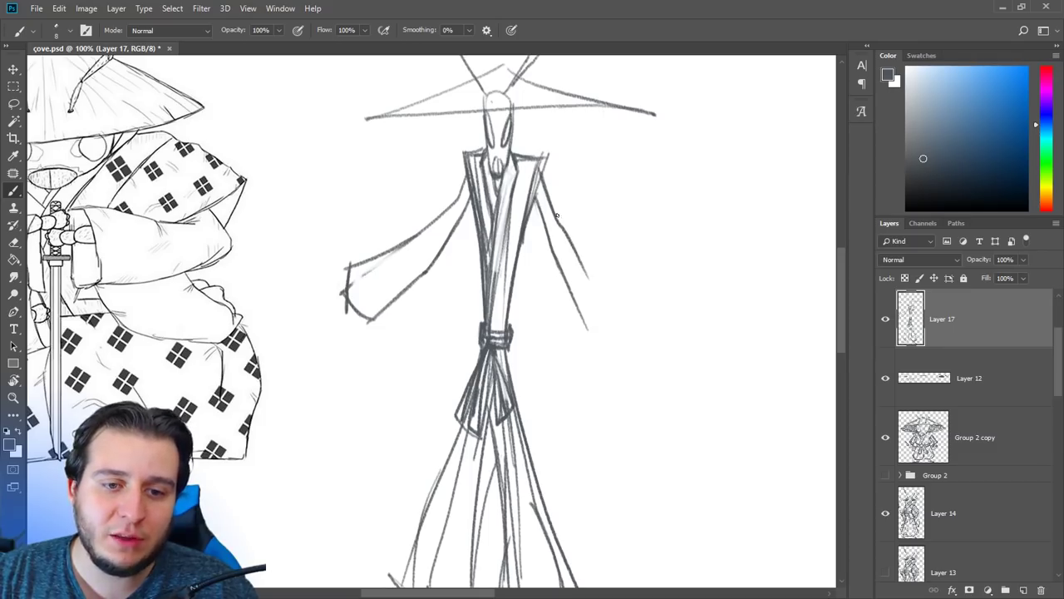
mouse_move(557, 214)
mouse_down()
mouse_move(649, 307)
mouse_move(578, 330)
mouse_up()
key(e)
key(b)
mouse_move(589, 272)
mouse_down()
mouse_move(567, 233)
mouse_move(622, 284)
mouse_up()
mouse_move(570, 274)
mouse_down()
mouse_move(583, 325)
mouse_move(648, 305)
mouse_up()
- Sketch small hands at both sleeve ends and draw nunchaku held in the right one, erasing the excess line
mouse_move(346, 269)
mouse_down()
mouse_move(342, 291)
mouse_move(341, 263)
mouse_move(331, 279)
mouse_up()
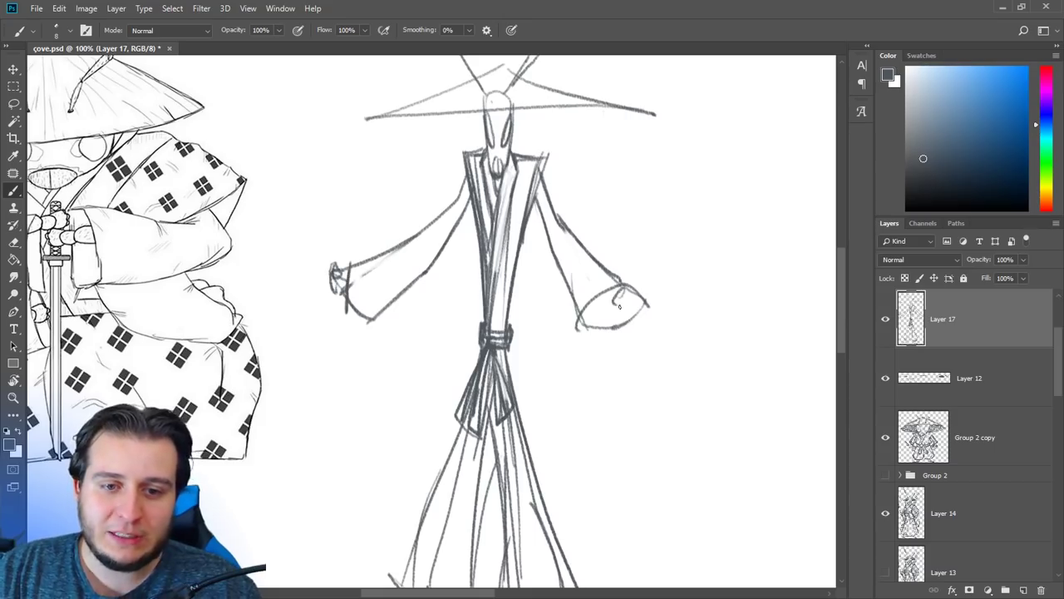
mouse_move(629, 286)
mouse_down()
mouse_move(663, 232)
mouse_move(599, 343)
mouse_move(619, 308)
mouse_up()
drag(605, 342, 657, 251)
mouse_move(632, 285)
mouse_down()
mouse_move(663, 230)
mouse_move(728, 353)
mouse_up()
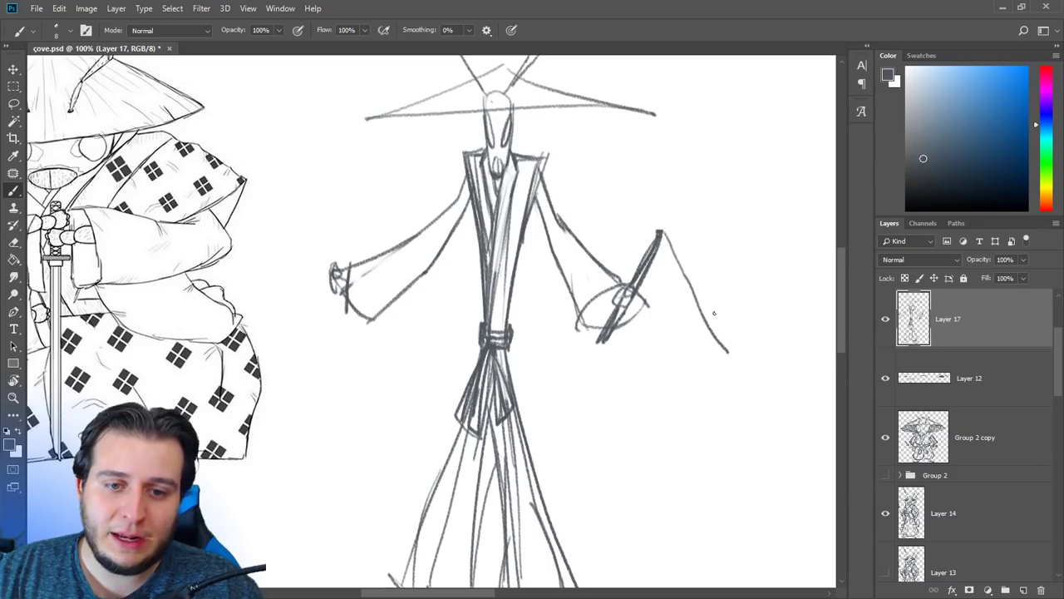
mouse_move(670, 249)
mouse_down()
mouse_move(703, 357)
mouse_move(711, 356)
mouse_up()
key(e)
mouse_move(683, 247)
mouse_down()
mouse_move(720, 380)
mouse_move(693, 309)
mouse_up()
key(b)
- Draw a second pair of nunchaku at the left hand, with two dark sticks joined at the top
drag(334, 266, 341, 198)
mouse_move(332, 291)
mouse_down()
mouse_move(330, 331)
mouse_move(341, 210)
mouse_move(335, 254)
mouse_up()
key(e)
key(b)
drag(333, 287, 328, 327)
drag(335, 271, 332, 326)
mouse_move(338, 236)
mouse_down()
mouse_move(344, 212)
mouse_move(356, 263)
mouse_up()
drag(369, 316, 377, 357)
drag(362, 316, 376, 358)
drag(349, 238, 359, 278)
mouse_move(348, 230)
mouse_down()
mouse_move(358, 268)
mouse_move(335, 214)
mouse_up()
- Darken the stick held in the left hand and redraw the fingers gripping it
key(e)
key(b)
drag(331, 239, 335, 219)
drag(334, 301, 329, 333)
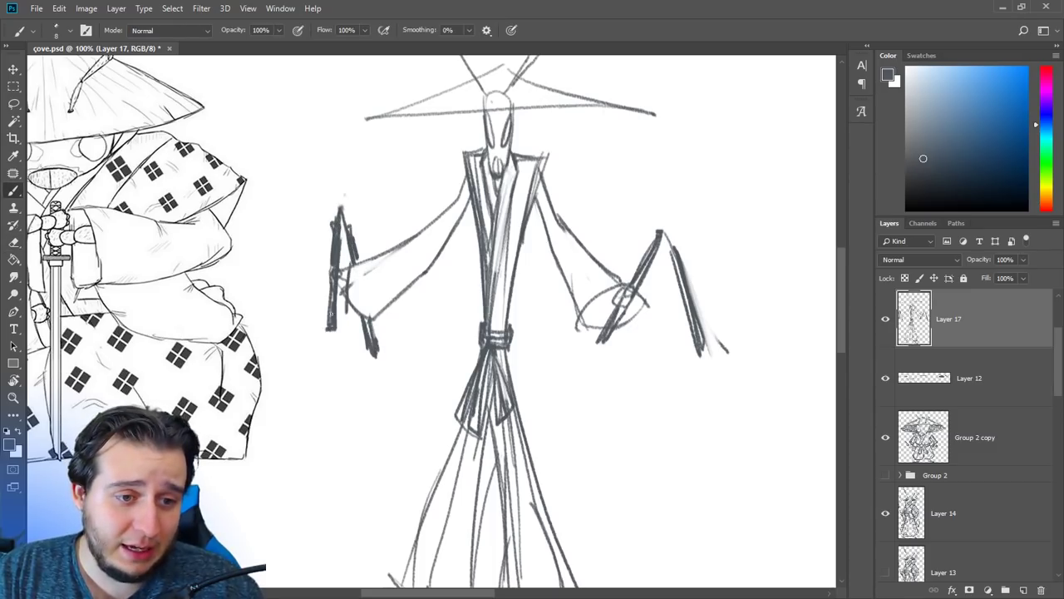
drag(331, 265, 327, 327)
drag(333, 268, 324, 278)
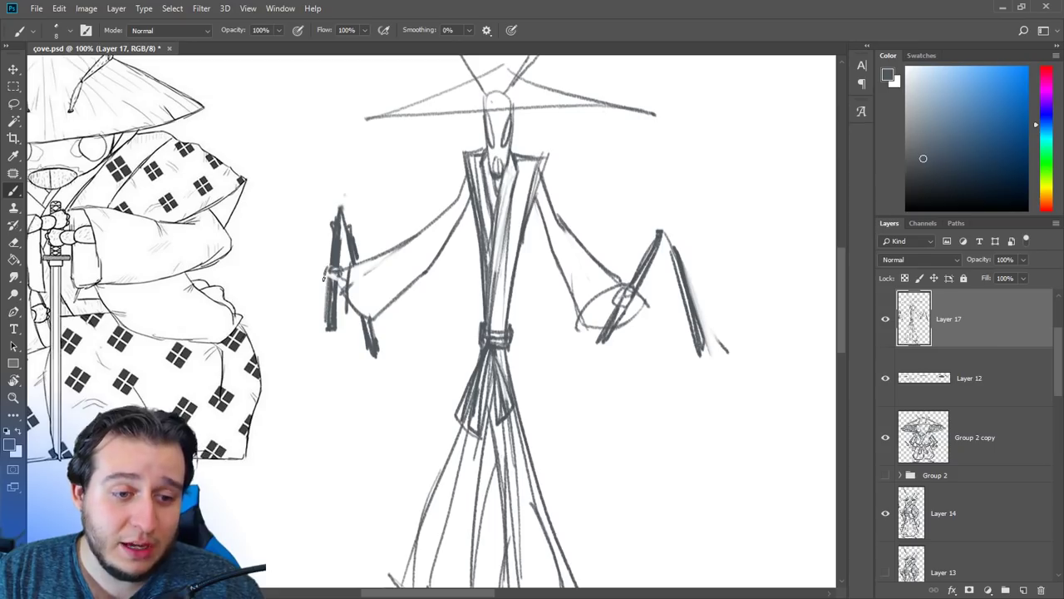
- Draw the fingers of the right hand wrapped around its nunchaku stick
mouse_move(629, 284)
mouse_down()
mouse_move(627, 309)
mouse_move(604, 303)
mouse_move(582, 331)
mouse_up()
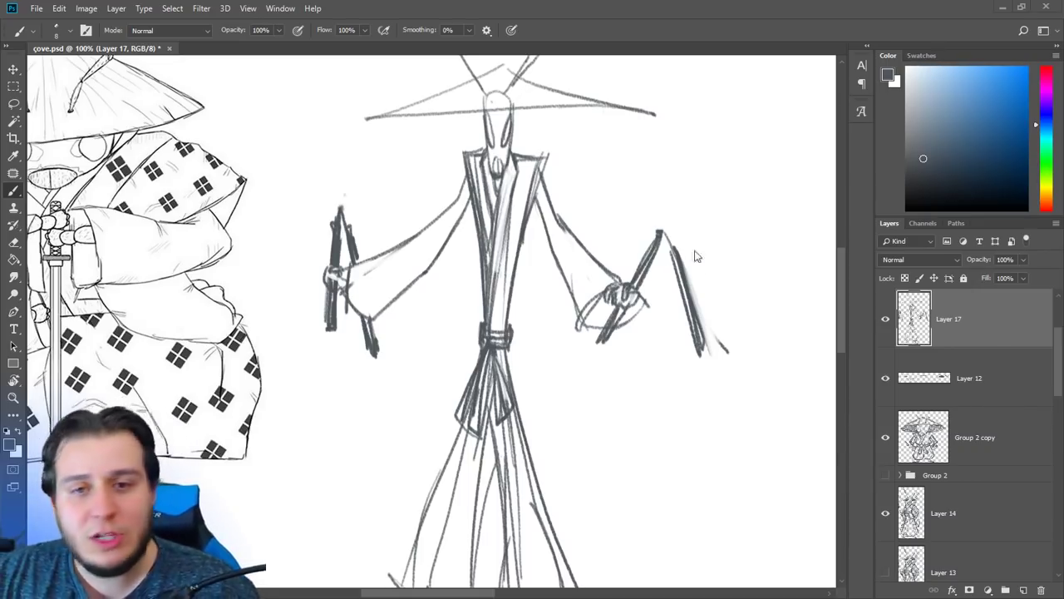
drag(690, 222, 719, 326)
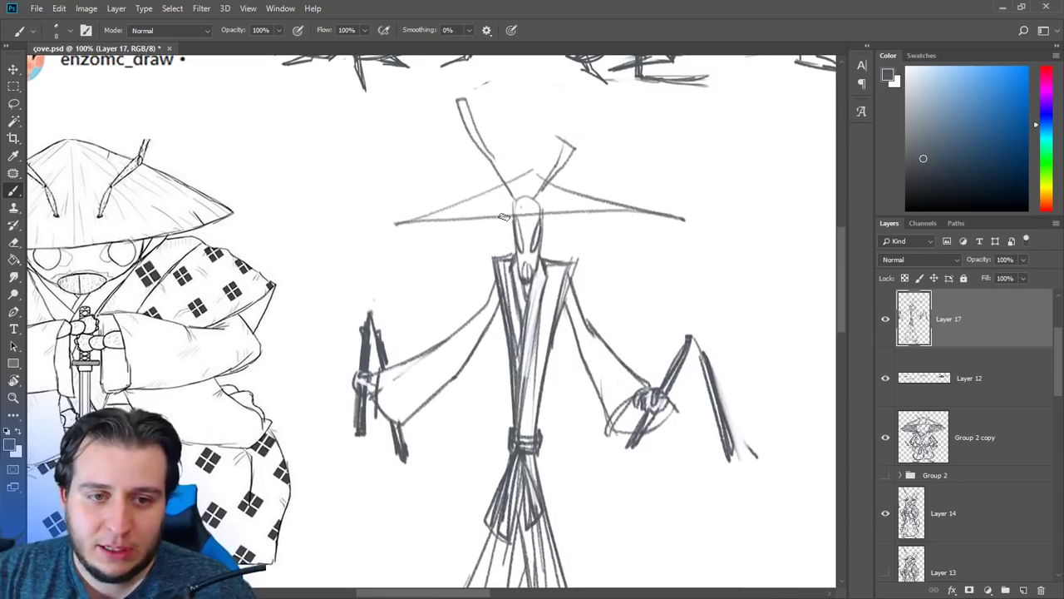
- Erase the head outline showing through the conical hat, add radiating straw lines and trim the brim's right tip
key(e)
mouse_move(527, 197)
mouse_down()
mouse_move(518, 202)
mouse_move(536, 204)
mouse_move(519, 198)
mouse_move(487, 218)
mouse_up()
key(b)
mouse_move(530, 171)
mouse_down()
mouse_move(445, 225)
mouse_move(553, 215)
mouse_move(541, 191)
mouse_up()
key(e)
key(b)
mouse_move(546, 183)
mouse_down()
mouse_move(578, 211)
mouse_move(615, 217)
mouse_up()
key(e)
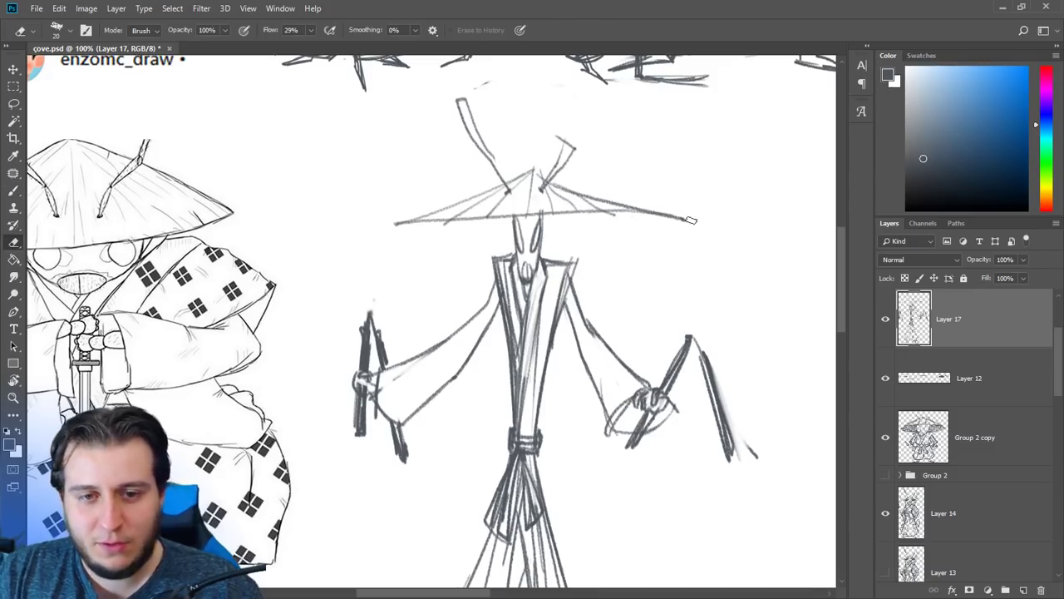
drag(691, 220, 656, 209)
- Draw a second, lower left arm with a flared sleeve cuff and a small hand
drag(640, 285, 658, 257)
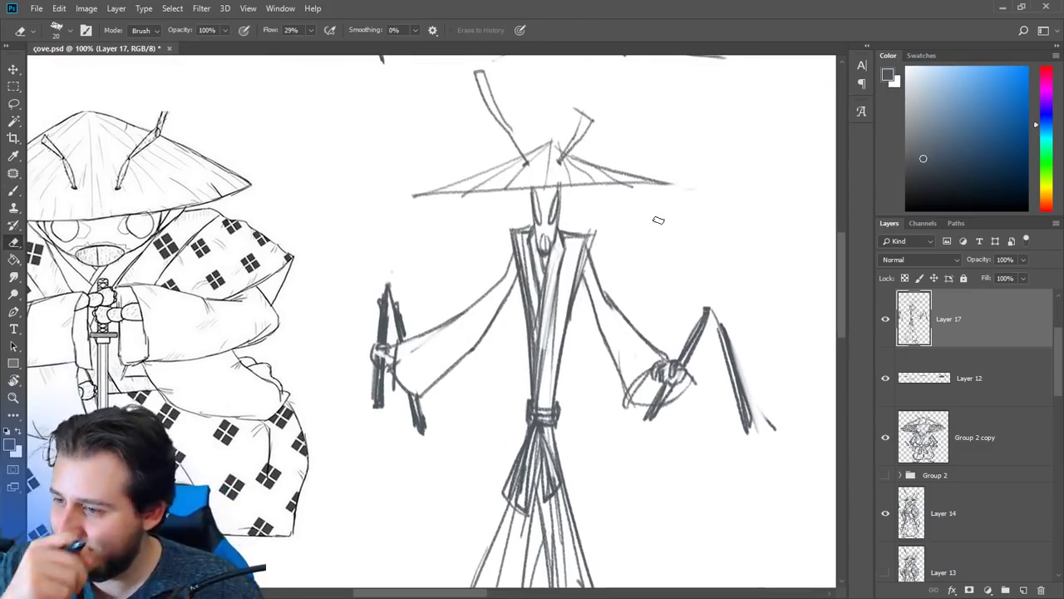
scroll(590, 219, down, 5)
key(b)
mouse_move(538, 145)
mouse_down()
mouse_move(446, 296)
mouse_move(492, 309)
mouse_move(545, 171)
mouse_up()
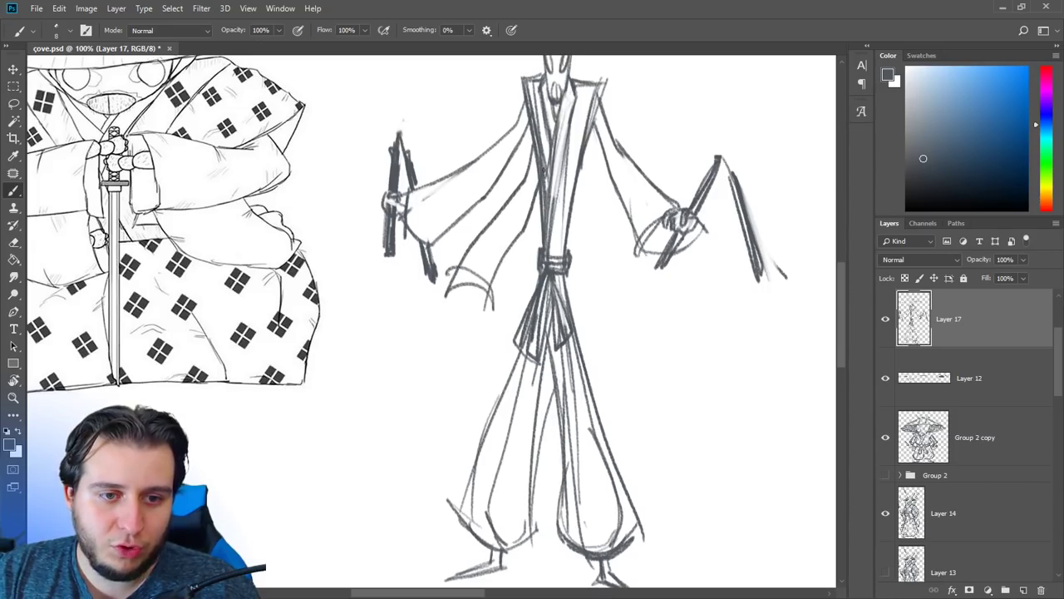
mouse_move(466, 294)
mouse_down()
mouse_move(409, 296)
mouse_move(408, 335)
mouse_up()
- Erase the nunchaku at the upper left hand and redraw its held stick as one thick slanted stroke
key(e)
drag(388, 256, 391, 213)
drag(433, 281, 425, 244)
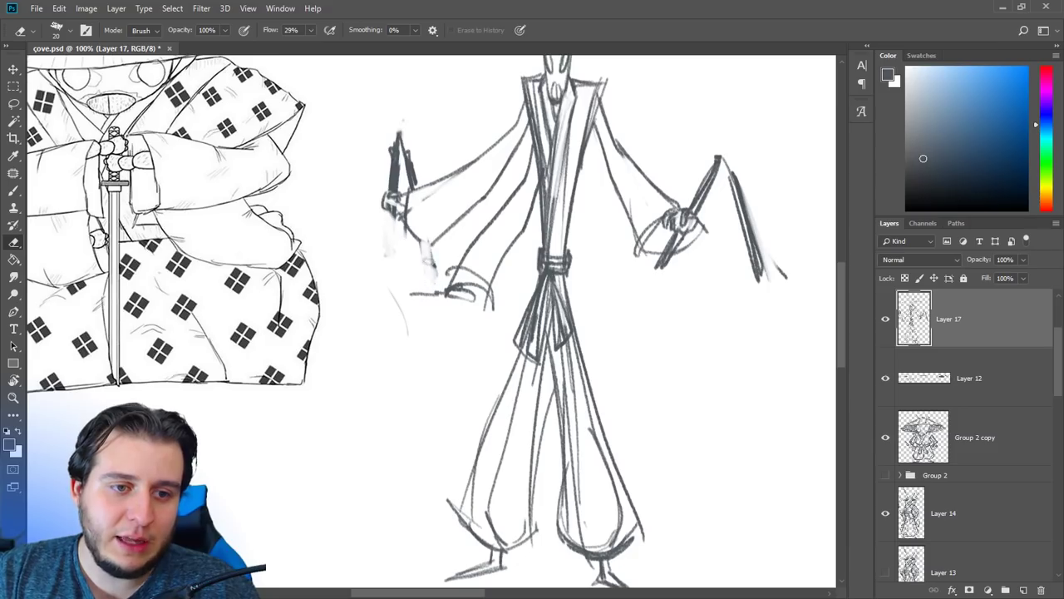
mouse_move(409, 163)
mouse_down()
mouse_move(402, 134)
mouse_move(407, 246)
mouse_up()
key(b)
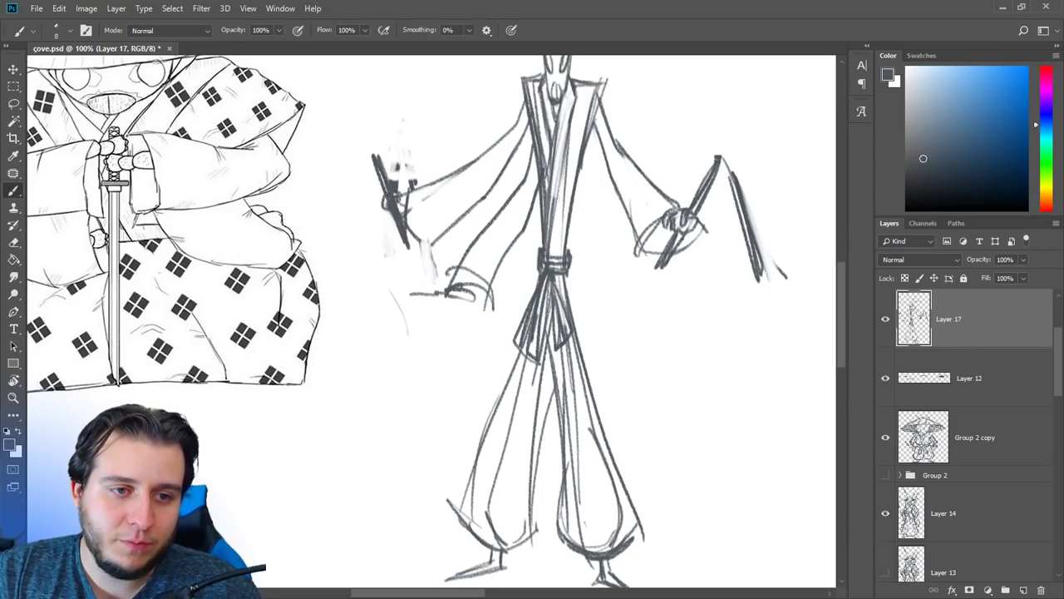
- Draw a large spinning circle with radiating spokes around the end of the upper left stick
mouse_move(375, 155)
mouse_down()
mouse_move(376, 242)
mouse_move(358, 82)
mouse_move(368, 152)
mouse_up()
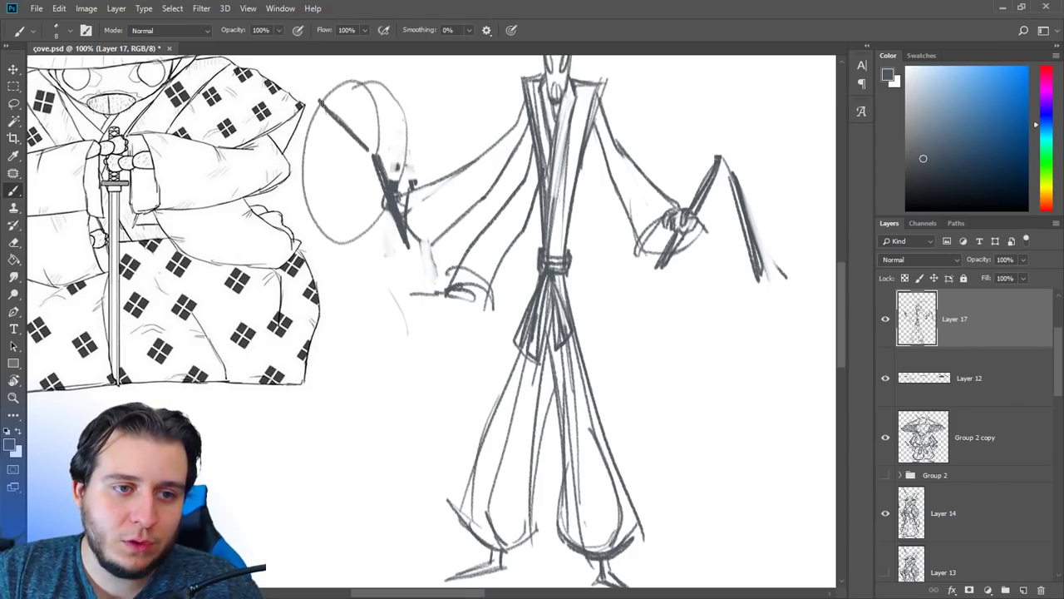
drag(324, 102, 366, 150)
drag(303, 163, 337, 159)
drag(307, 203, 366, 158)
drag(321, 227, 370, 169)
drag(345, 234, 368, 176)
drag(368, 81, 371, 134)
drag(379, 79, 372, 133)
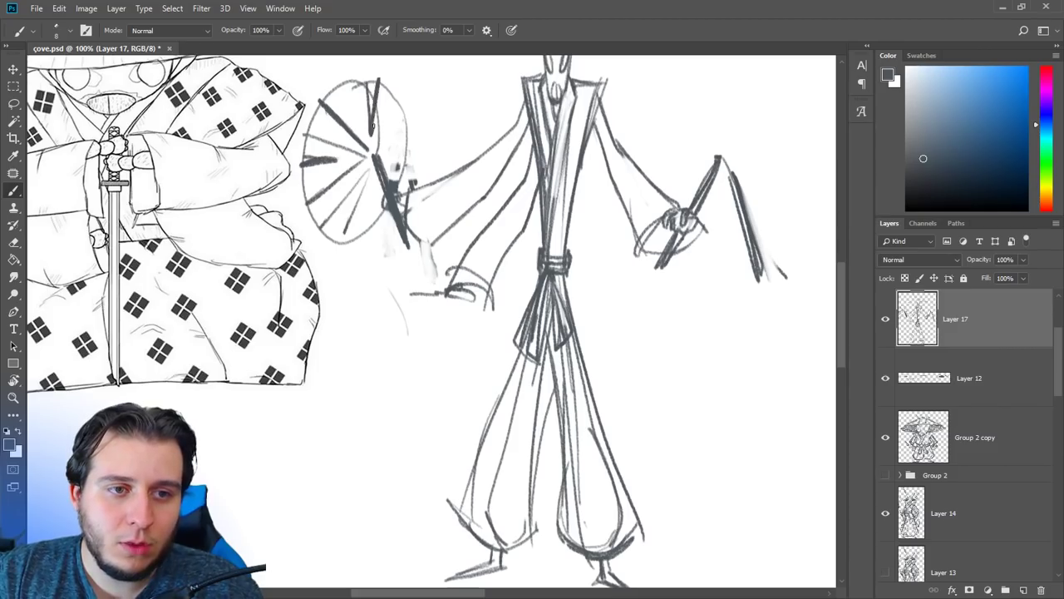
drag(411, 85, 390, 140)
mouse_move(414, 127)
mouse_down()
mouse_move(391, 150)
mouse_move(410, 149)
mouse_up()
- Enlarge the eraser to 83 px and erase the outer swinging stick of the right nunchaku
drag(636, 258, 535, 396)
key(e)
right_click(615, 178)
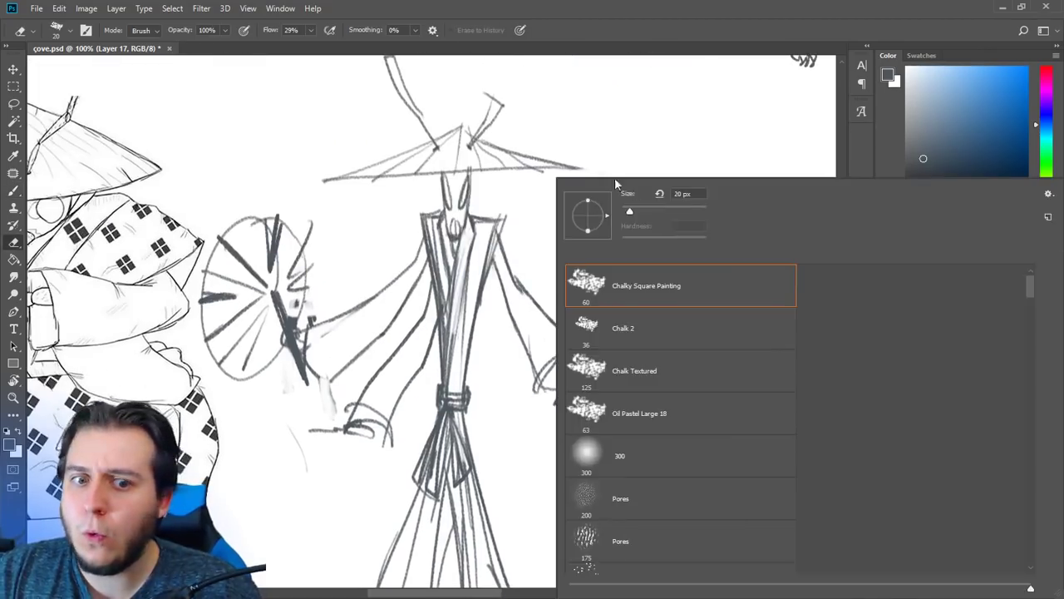
click(661, 109)
drag(632, 312, 657, 416)
- Draw a narrow spinning ellipse with radiating spokes at the end of the upper right stick
key(b)
drag(590, 224, 587, 297)
mouse_move(619, 204)
mouse_down()
mouse_move(607, 389)
mouse_move(633, 390)
mouse_up()
drag(640, 233, 642, 374)
drag(619, 209, 619, 386)
mouse_move(624, 306)
mouse_down()
mouse_move(628, 380)
mouse_move(647, 349)
mouse_up()
drag(622, 293, 654, 234)
drag(582, 251, 602, 286)
drag(587, 303, 607, 297)
- Draw a second, lower right arm with a sleeve that ends in a cuff
drag(530, 339, 559, 263)
key(e)
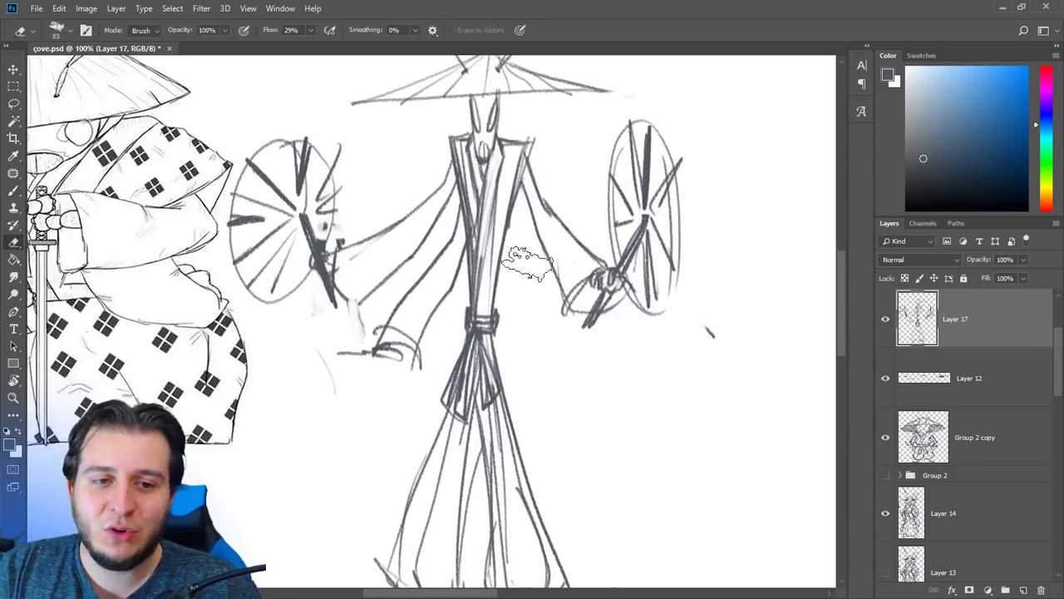
key(b)
drag(517, 214, 565, 337)
mouse_move(552, 375)
mouse_down()
mouse_move(592, 337)
mouse_move(602, 366)
mouse_up()
- Erase the lower left hand and redraw it holding a horizontal stick
key(e)
drag(398, 335, 383, 350)
key(b)
mouse_move(404, 298)
mouse_down()
mouse_move(408, 338)
mouse_move(395, 369)
mouse_up()
mouse_move(370, 318)
mouse_down()
mouse_move(352, 347)
mouse_move(358, 362)
mouse_move(344, 319)
mouse_up()
- Redraw the cuff opening and hand at the end of the lower right sleeve
key(e)
key(b)
mouse_move(550, 356)
mouse_down()
mouse_move(594, 368)
mouse_move(598, 339)
mouse_up()
mouse_move(582, 338)
mouse_down()
mouse_move(557, 391)
mouse_move(594, 369)
mouse_up()
drag(601, 343, 595, 365)
- Thicken the lower left stick and draw the spokes of its spinning nunchaku circle
mouse_move(380, 341)
mouse_down()
mouse_move(349, 339)
mouse_move(418, 342)
mouse_up()
mouse_move(317, 335)
mouse_down()
mouse_move(435, 338)
mouse_move(310, 330)
mouse_move(281, 300)
mouse_move(354, 349)
mouse_move(322, 415)
mouse_up()
mouse_move(319, 333)
mouse_down()
mouse_move(273, 301)
mouse_move(268, 357)
mouse_up()
mouse_move(323, 336)
mouse_down()
mouse_move(274, 393)
mouse_move(301, 438)
mouse_up()
mouse_move(324, 337)
mouse_down()
mouse_move(334, 439)
mouse_move(326, 366)
mouse_up()
mouse_move(325, 323)
mouse_down()
mouse_move(301, 278)
mouse_move(321, 324)
mouse_up()
drag(334, 341, 356, 414)
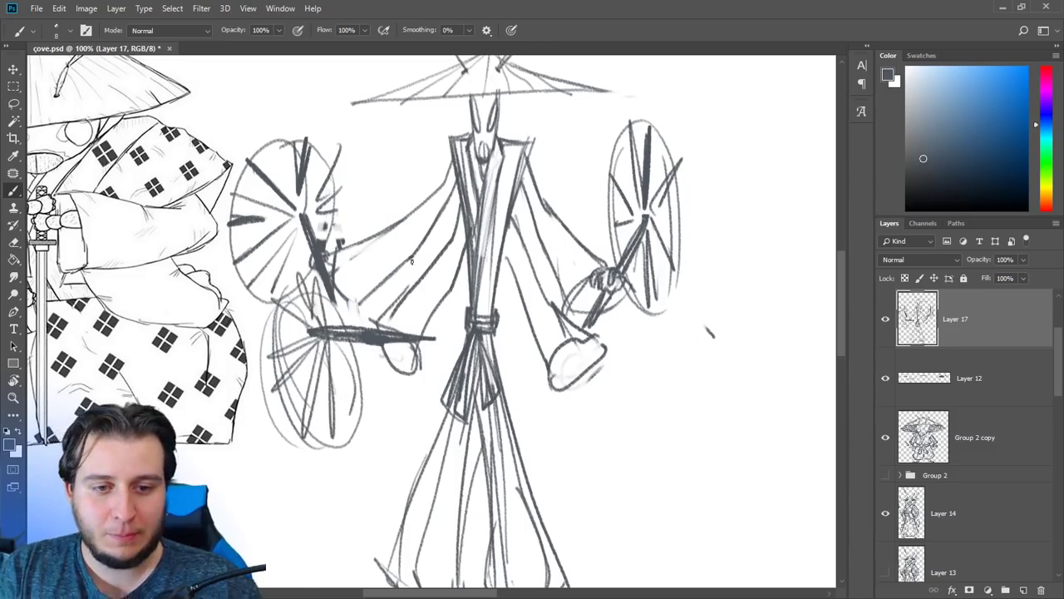
- Draw a stick in the lower right hand with a tilted, narrow spinning ellipse and spokes at its end
drag(569, 348, 670, 371)
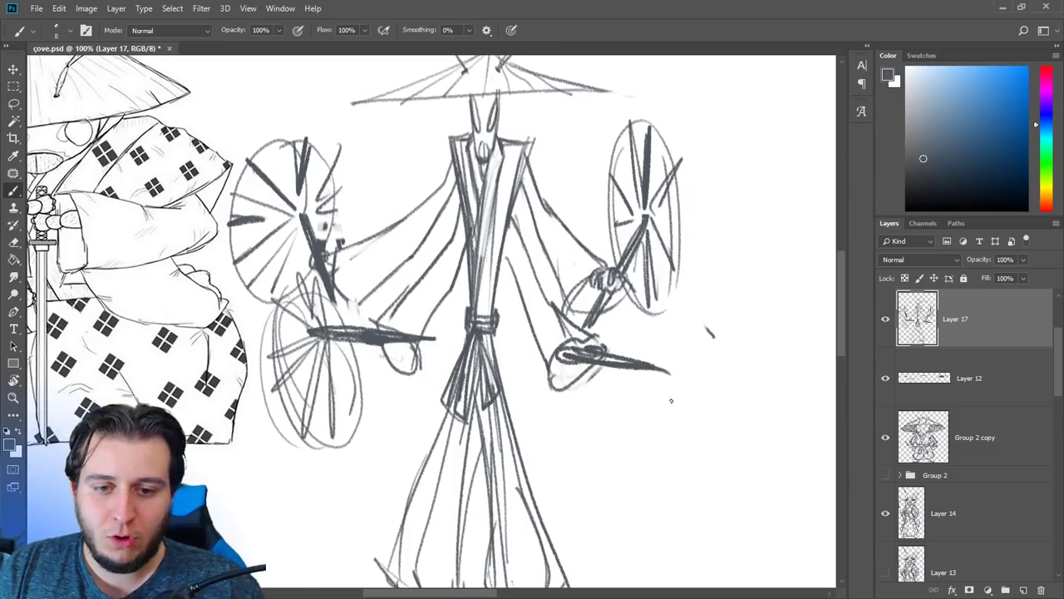
drag(716, 293, 641, 470)
drag(736, 274, 637, 462)
drag(744, 296, 679, 375)
mouse_move(713, 326)
mouse_down()
mouse_move(654, 475)
mouse_move(737, 263)
mouse_up()
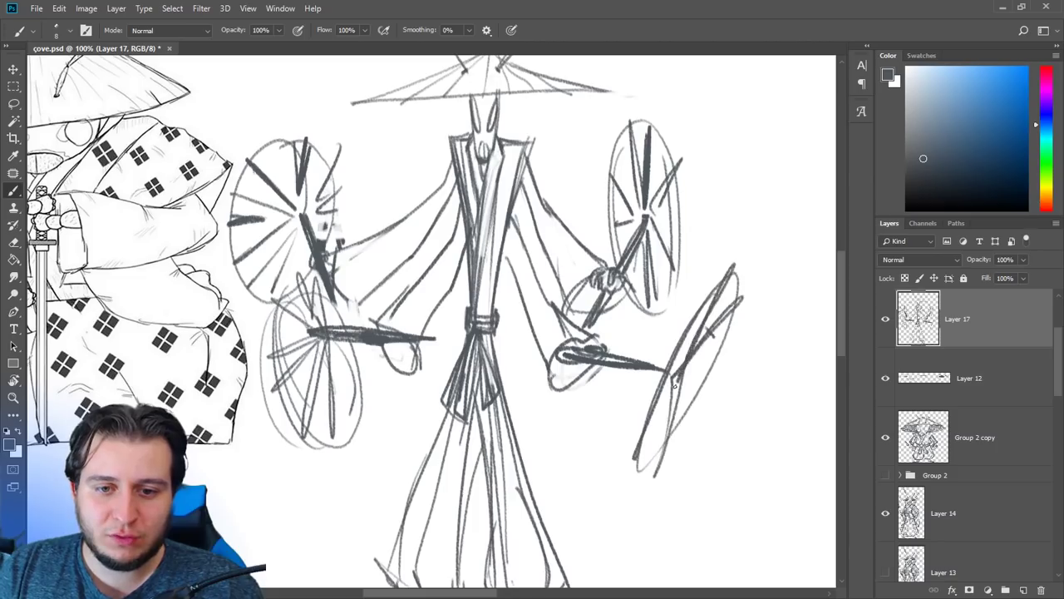
drag(681, 300, 673, 389)
mouse_move(675, 369)
mouse_down()
mouse_move(626, 440)
mouse_move(672, 380)
mouse_up()
drag(685, 358, 704, 386)
- Erase the character's straight legs below the belt with a large eraser
drag(536, 389, 568, 260)
key(ctrl+minus)
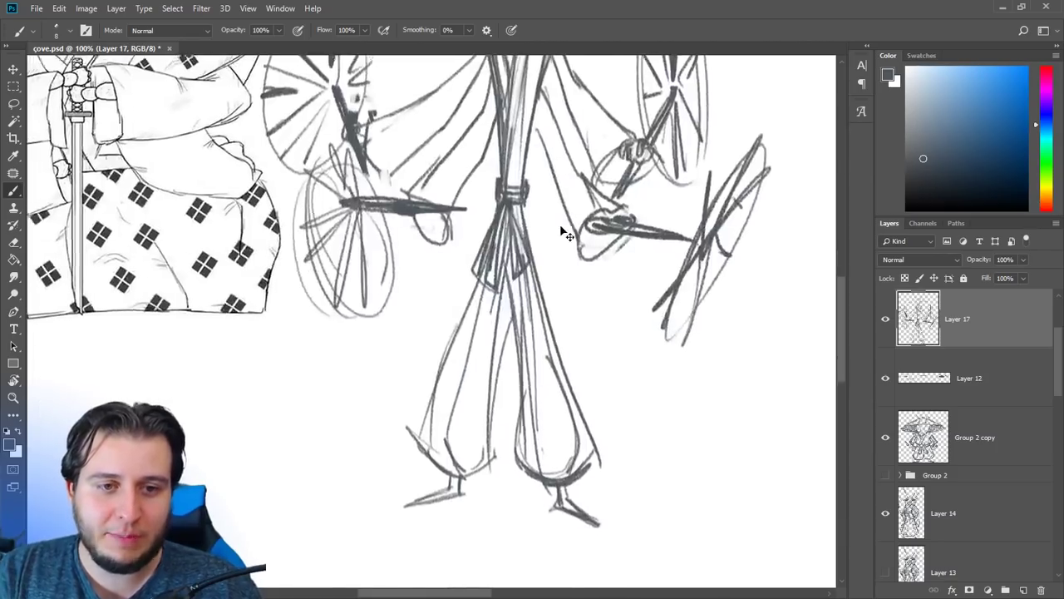
key(e)
right_click(503, 319)
mouse_move(449, 357)
mouse_down()
mouse_move(551, 433)
mouse_move(480, 466)
mouse_move(475, 332)
mouse_up()
- Redraw the legs spread in a wide, bent stance with puffy trouser cuffs and thin feet
key(b)
mouse_move(468, 254)
mouse_down()
mouse_move(376, 358)
mouse_move(450, 309)
mouse_move(572, 381)
mouse_up()
drag(500, 242, 551, 315)
mouse_move(504, 250)
mouse_down()
mouse_move(595, 357)
mouse_move(582, 390)
mouse_move(593, 350)
mouse_move(599, 394)
mouse_up()
drag(474, 298, 416, 366)
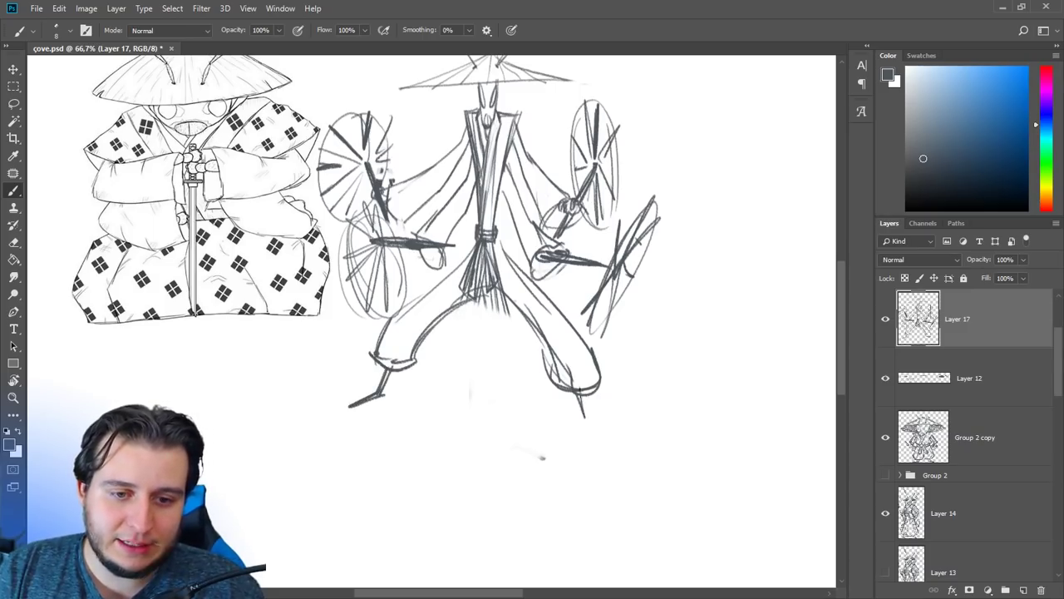
- Lower the trousers' crotch with baggy inner contours and add fabric folds along both legs
mouse_move(445, 340)
mouse_down()
mouse_move(467, 306)
mouse_move(490, 295)
mouse_up()
mouse_move(441, 351)
mouse_down()
mouse_move(484, 321)
mouse_move(490, 340)
mouse_up()
drag(491, 338, 551, 368)
mouse_move(509, 299)
mouse_down()
mouse_move(553, 379)
mouse_move(457, 332)
mouse_move(483, 309)
mouse_up()
key(e)
key(b)
drag(430, 354, 496, 343)
drag(491, 309, 531, 352)
mouse_move(502, 287)
mouse_down()
mouse_move(559, 389)
mouse_move(580, 391)
mouse_up()
drag(509, 276, 575, 371)
drag(446, 282, 406, 350)
drag(476, 261, 394, 331)
- Replace the hanging belt ends with short, pointed sash tails and darken the left thigh's outline
key(e)
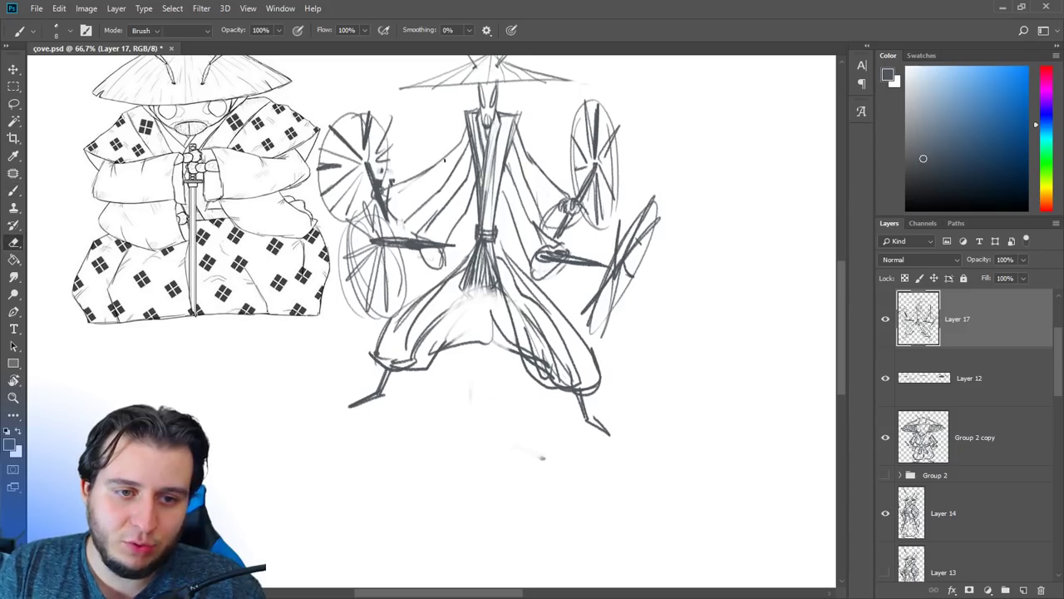
mouse_move(465, 287)
mouse_down()
mouse_move(497, 264)
mouse_move(475, 257)
mouse_up()
key(b)
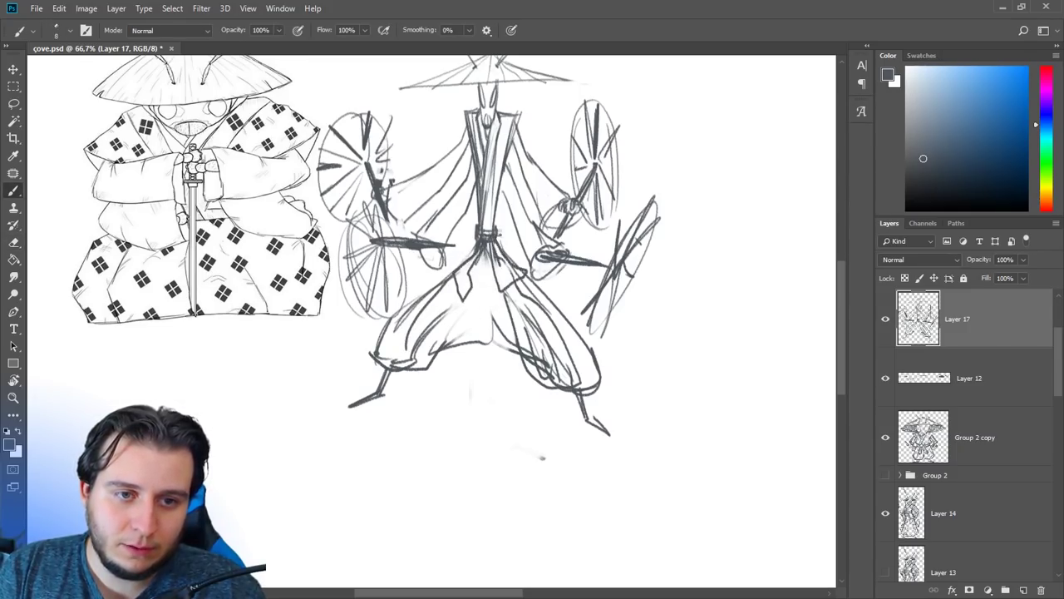
scroll(466, 333, up, 2)
mouse_move(479, 310)
mouse_down()
mouse_move(434, 359)
mouse_move(400, 371)
mouse_up()
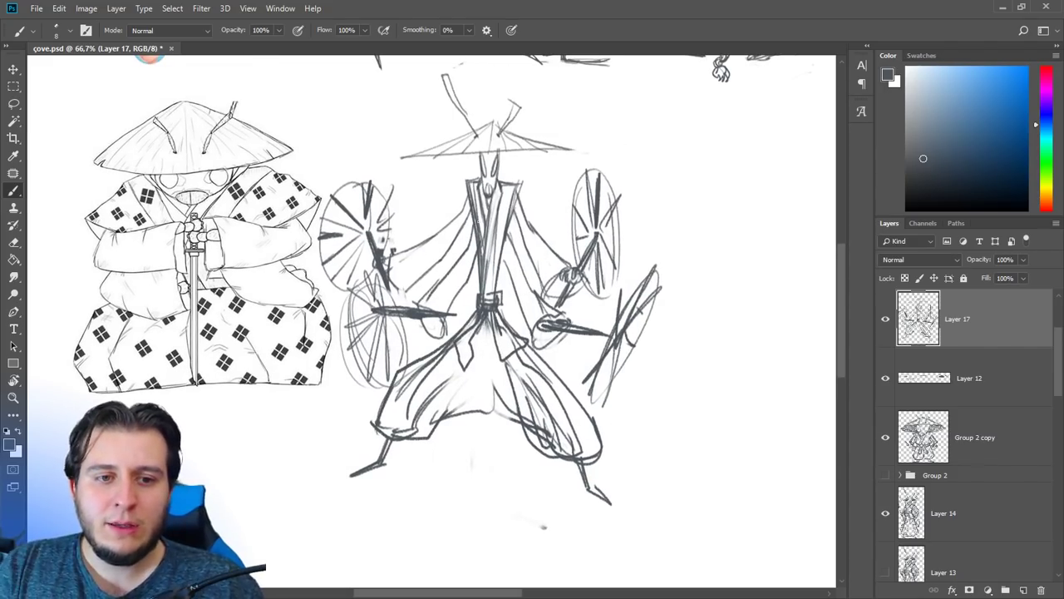
- Lasso the upper left arm together with its spinning nunchaku
key(l)
mouse_move(402, 202)
mouse_down()
mouse_move(314, 278)
mouse_move(383, 287)
mouse_move(449, 270)
mouse_move(478, 209)
mouse_move(465, 187)
mouse_up()
key(ctrl+t)
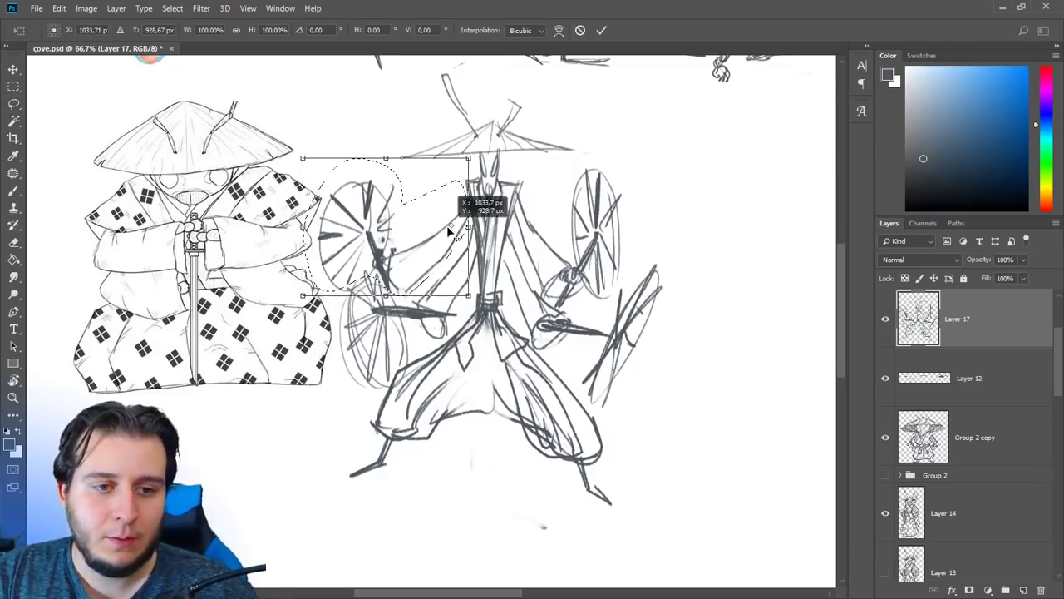
drag(449, 231, 450, 230)
drag(326, 137, 376, 97)
drag(455, 237, 451, 214)
key(ctrl+alt+z)
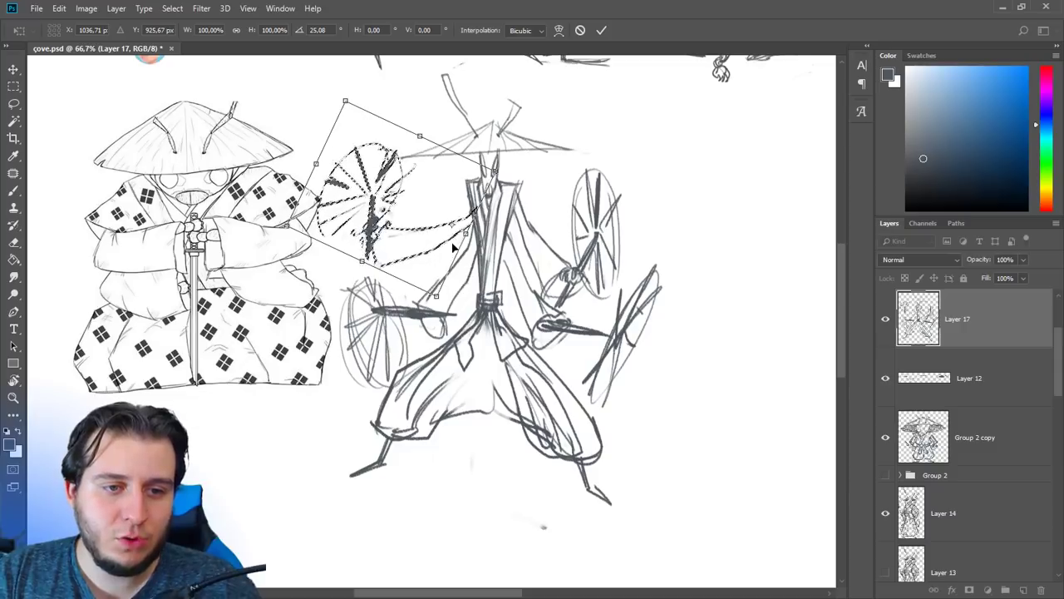
key(Escape)
- Rotate the selected upper left arm by about 27° and move it up to the shoulder
key(ctrl+t)
mouse_move(386, 226)
mouse_down()
mouse_move(460, 205)
mouse_move(551, 68)
mouse_move(606, 73)
mouse_move(581, 63)
mouse_up()
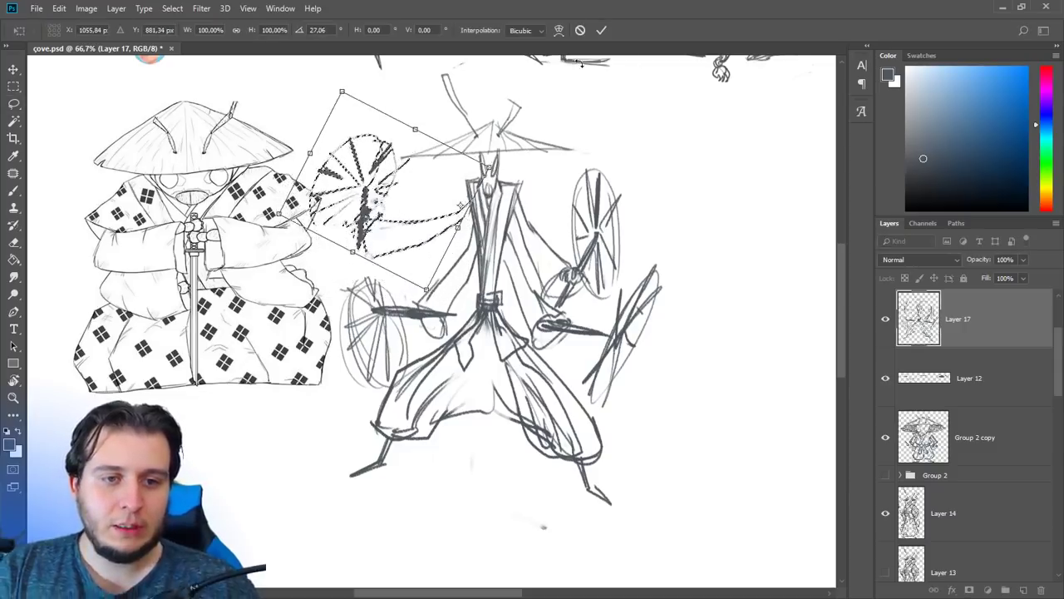
key(Return)
drag(454, 241, 456, 214)
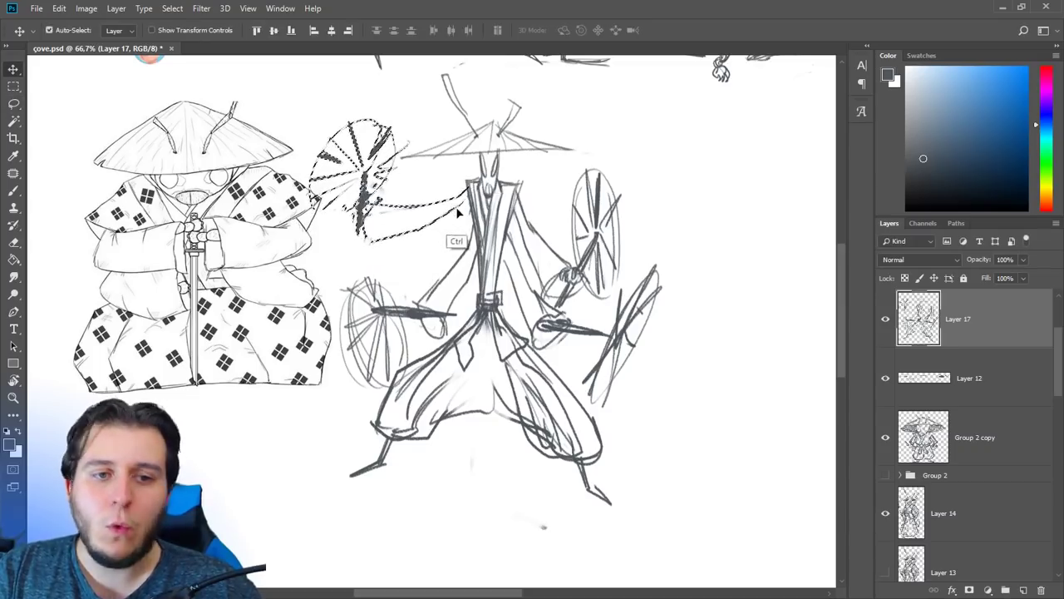
key(ctrl+d)
- Lasso the upper right arm with its nunchaku, rotate it by -34.18° and place it at the shoulder
key(l)
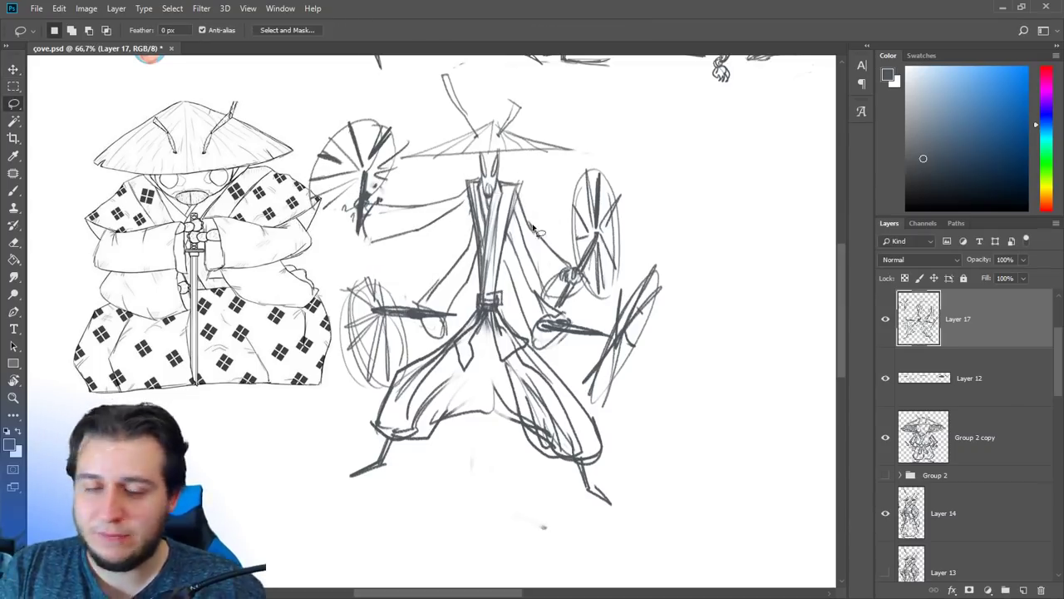
drag(528, 178, 524, 256)
mouse_move(556, 313)
mouse_down()
mouse_move(620, 320)
mouse_move(642, 208)
mouse_move(519, 218)
mouse_move(530, 208)
mouse_move(521, 202)
mouse_up()
key(ctrl+t)
drag(659, 116, 587, 74)
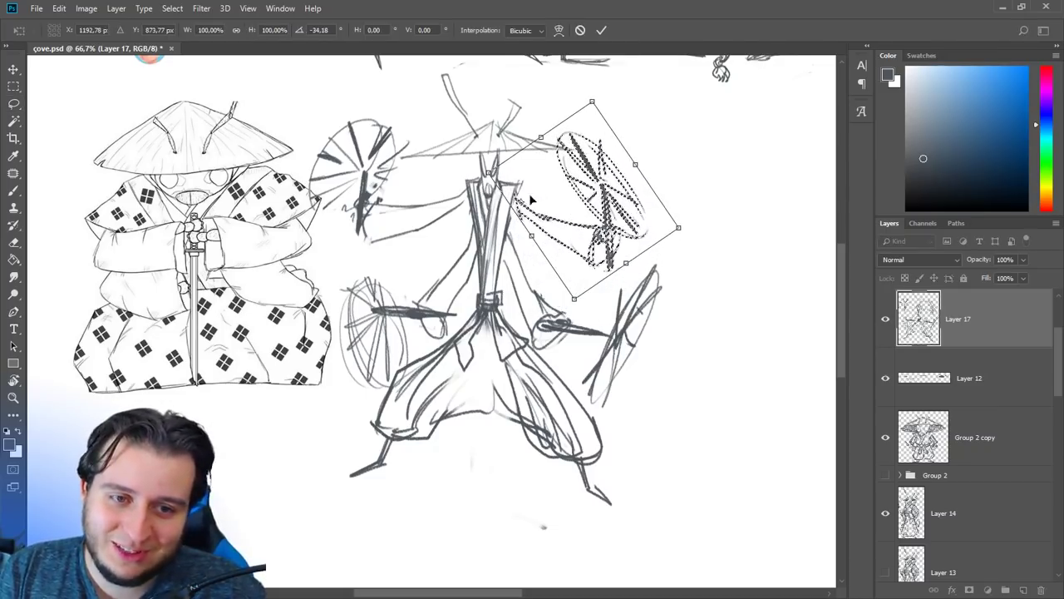
drag(521, 201, 516, 212)
drag(572, 180, 574, 171)
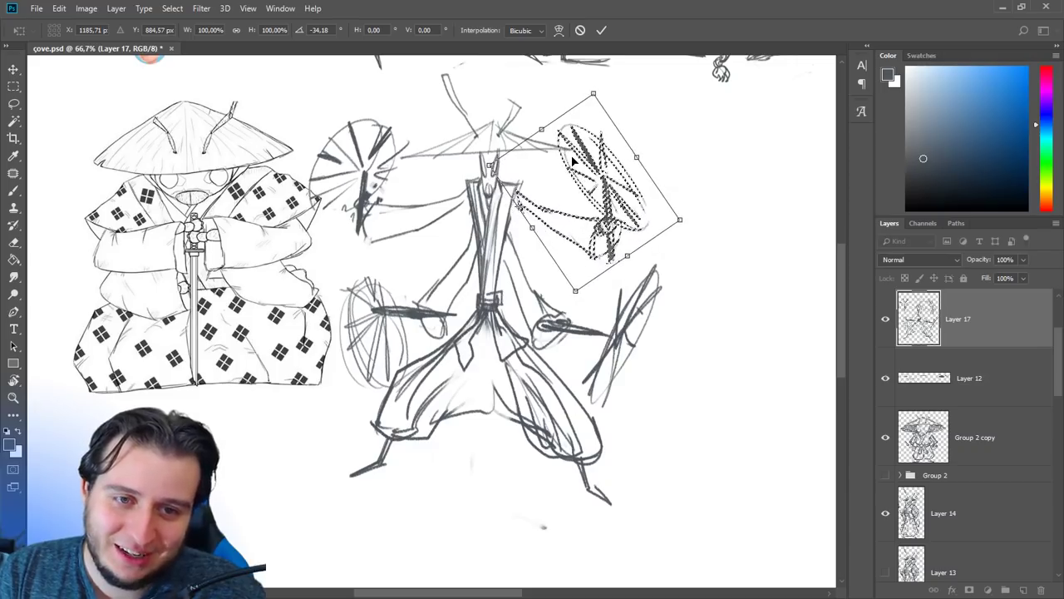
key(Return)
key(ctrl+d)
- Reduce the eraser size and clean up the stray lines where the upper right arm meets the shoulder
key(e)
right_click(549, 197)
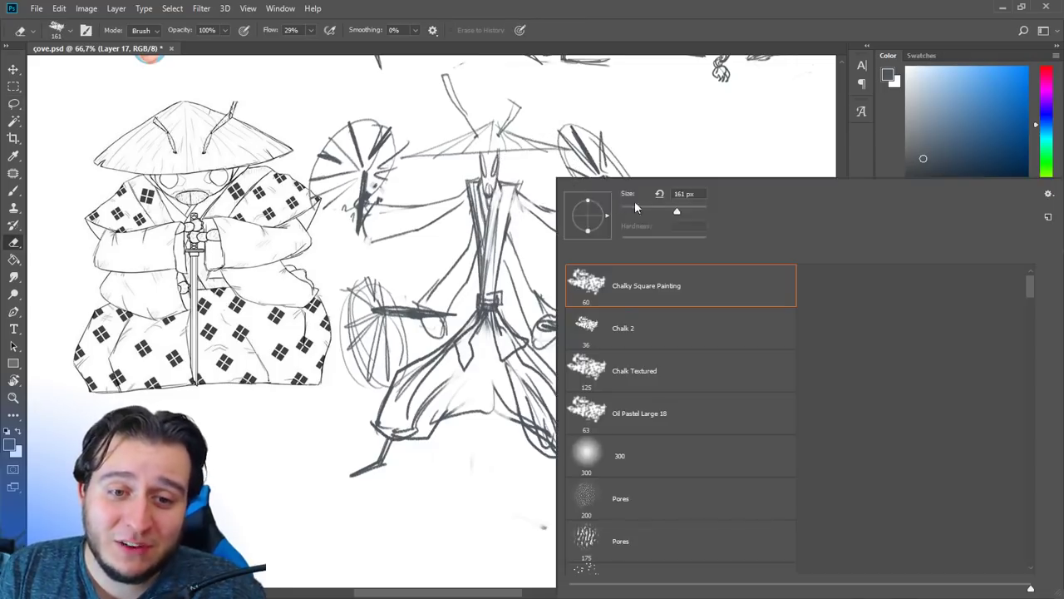
click(637, 209)
click(542, 189)
key(b)
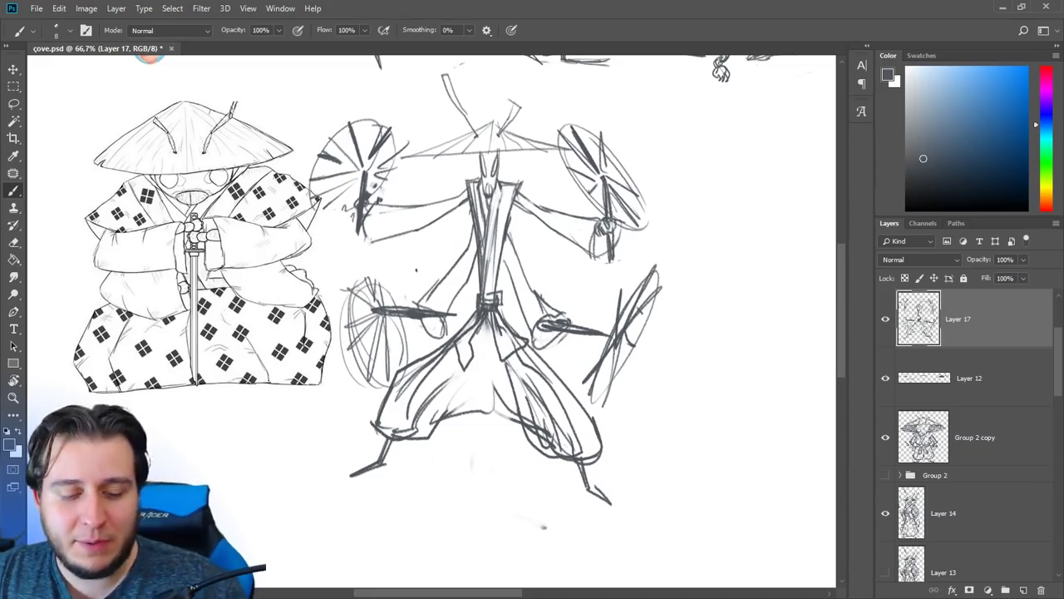
- Lasso the lower left arm with its nunchaku, rotate it by 18.62° and stretch its inner corner up toward the body
key(l)
mouse_move(391, 263)
mouse_down()
mouse_move(350, 266)
mouse_move(383, 398)
mouse_move(483, 281)
mouse_up()
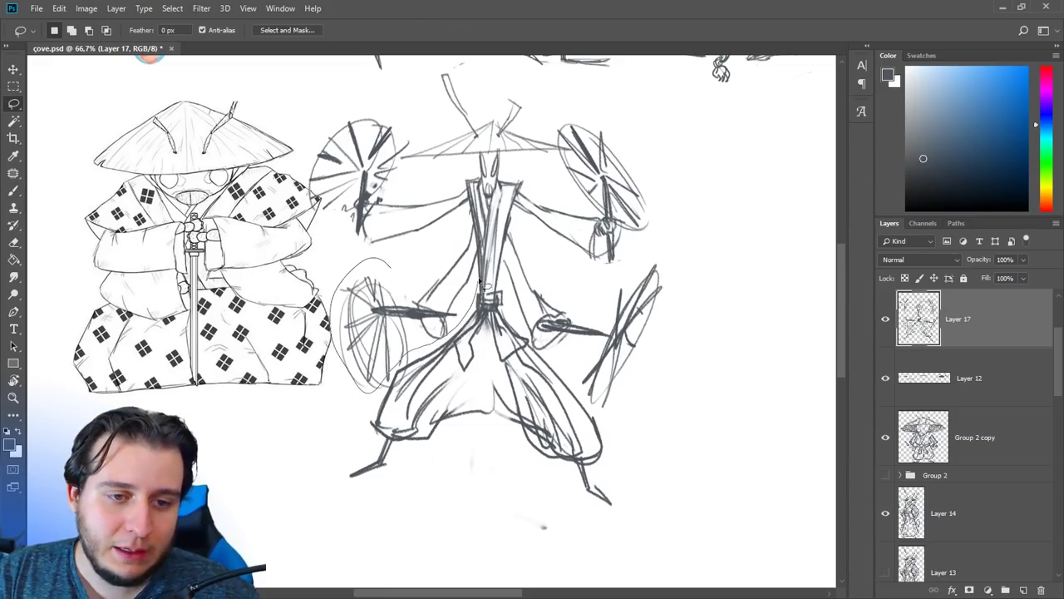
drag(464, 224, 463, 225)
key(ctrl+t)
drag(404, 309, 464, 246)
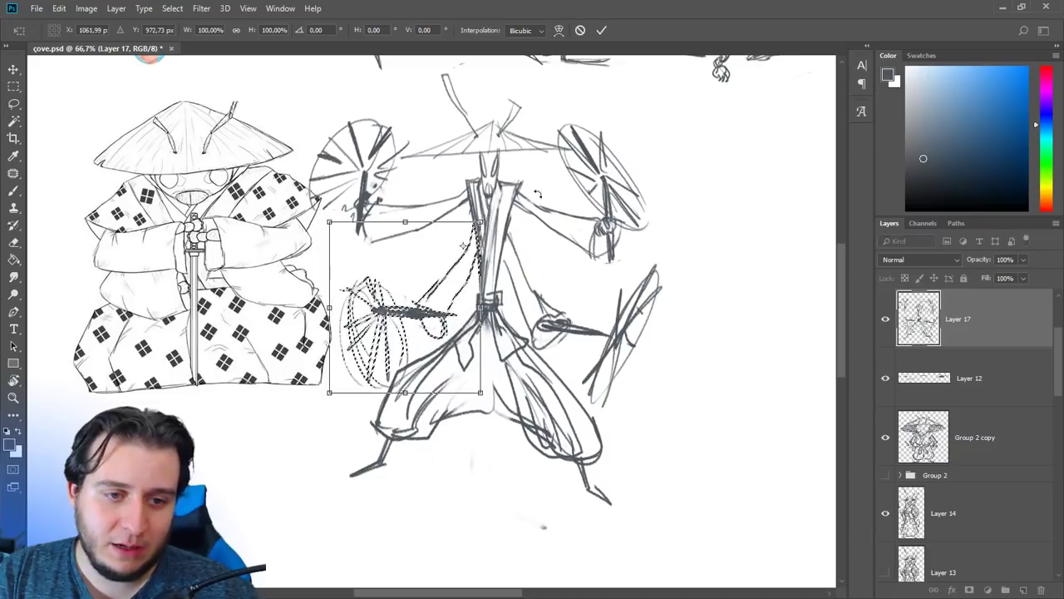
drag(538, 181, 561, 202)
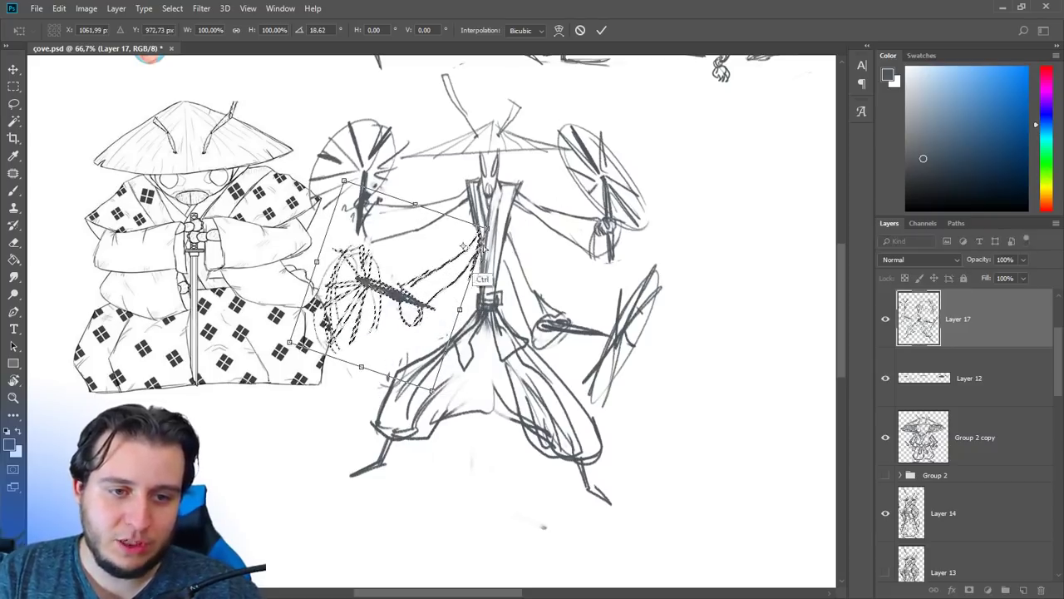
mouse_move(488, 229)
mouse_down()
mouse_move(484, 208)
mouse_move(474, 217)
mouse_move(480, 201)
mouse_up()
key(ctrl+z)
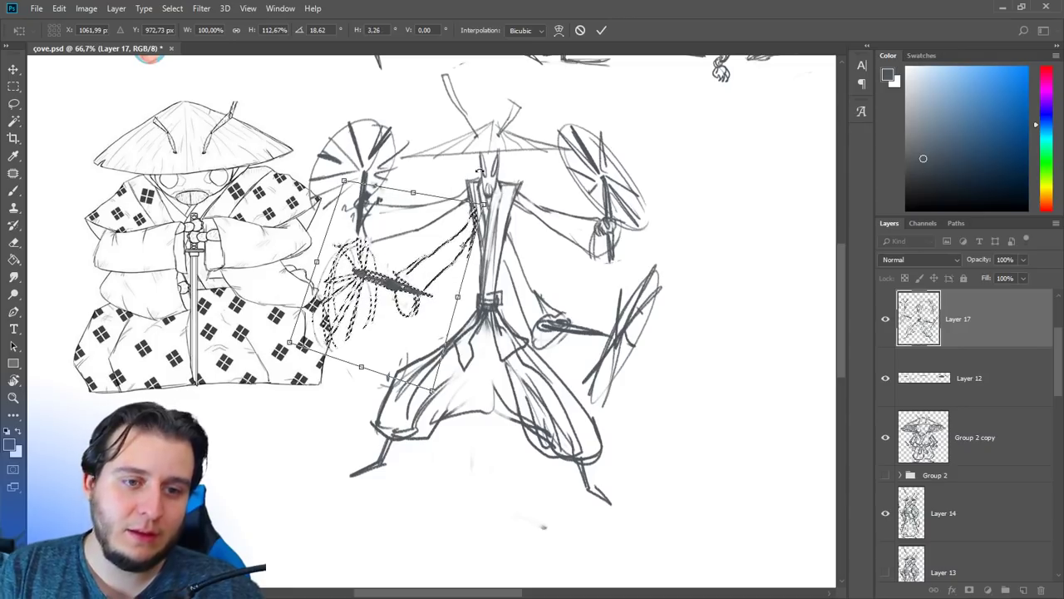
key(Return)
key(ctrl+d)
key(b)
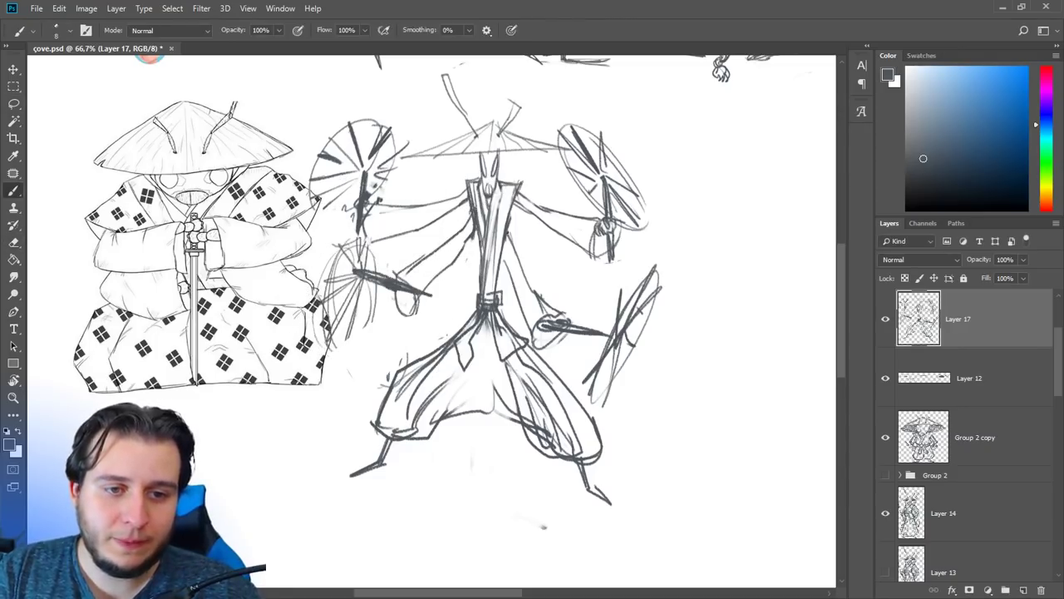
- Lasso the lower right arm with its nunchaku, rotate it by -15.01° and place it against the torso
key(l)
mouse_move(509, 283)
mouse_down()
mouse_move(542, 358)
mouse_move(583, 359)
mouse_move(692, 291)
mouse_move(545, 258)
mouse_move(523, 224)
mouse_up()
key(ctrl+t)
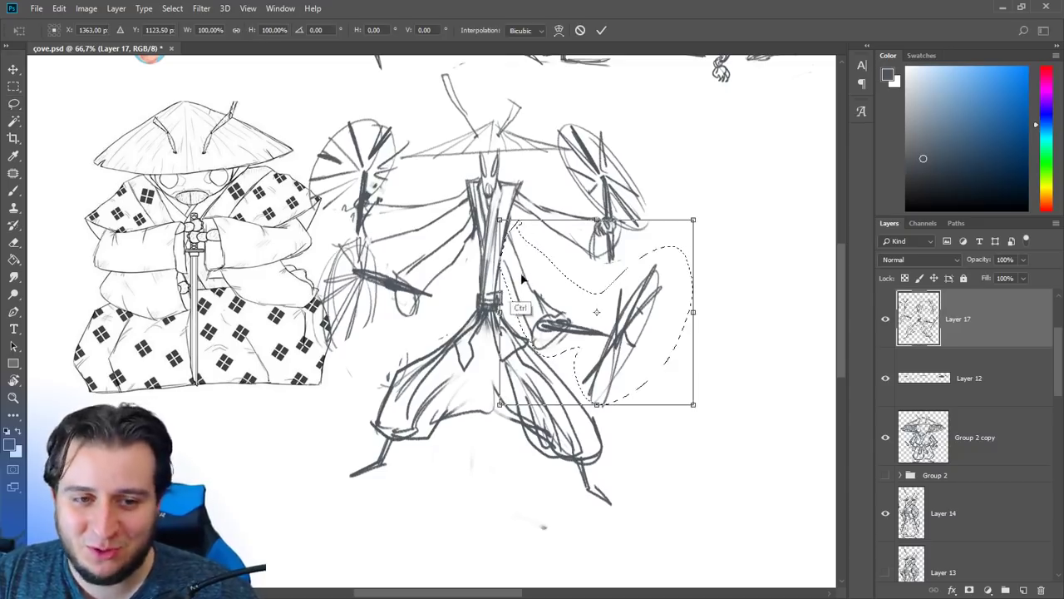
mouse_move(590, 307)
mouse_down()
mouse_move(517, 233)
mouse_move(575, 256)
mouse_up()
key(ctrl+z)
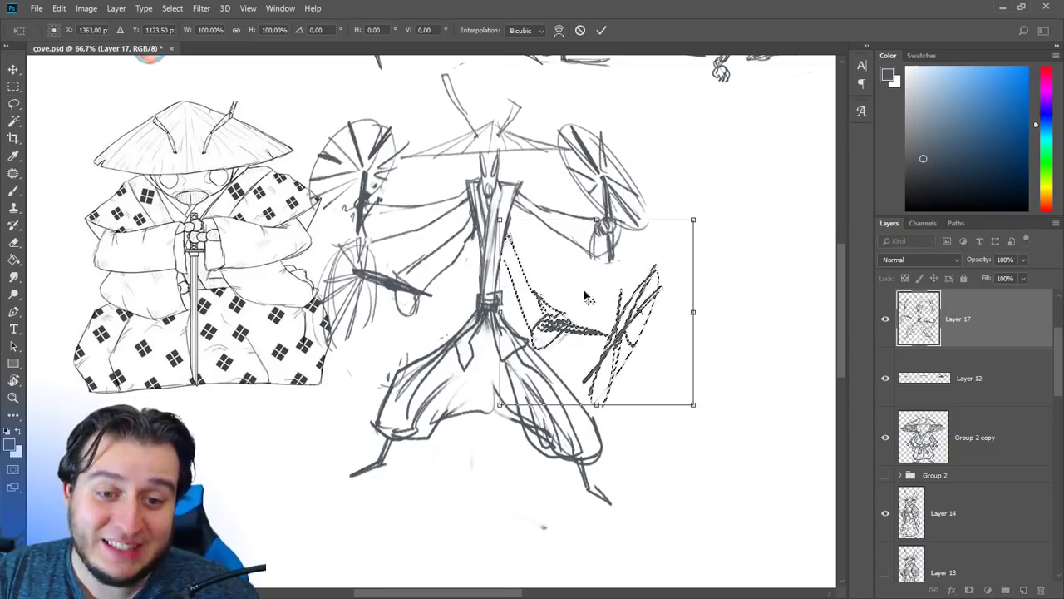
mouse_move(718, 184)
mouse_down()
mouse_move(716, 142)
mouse_move(755, 204)
mouse_up()
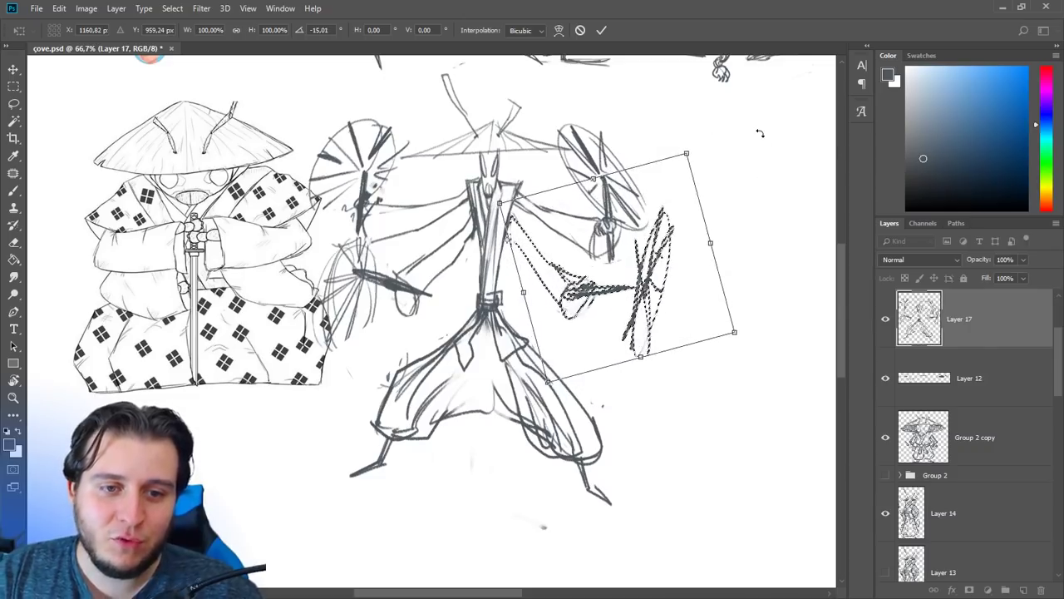
key(Return)
key(ctrl+d)
- Redraw the lower left arm with bolder jointed contours and erase the lower right arm's rough lines for its new upper segment
key(b)
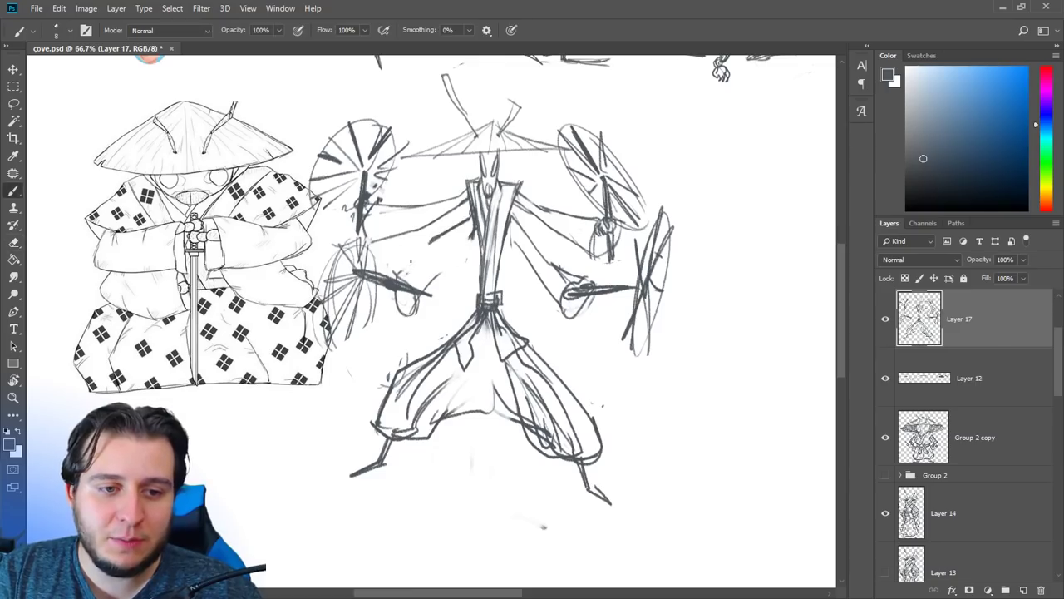
drag(422, 243, 395, 280)
key(e)
mouse_move(519, 247)
mouse_down()
mouse_move(535, 309)
mouse_move(536, 244)
mouse_move(593, 281)
mouse_up()
key(b)
key(e)
key(b)
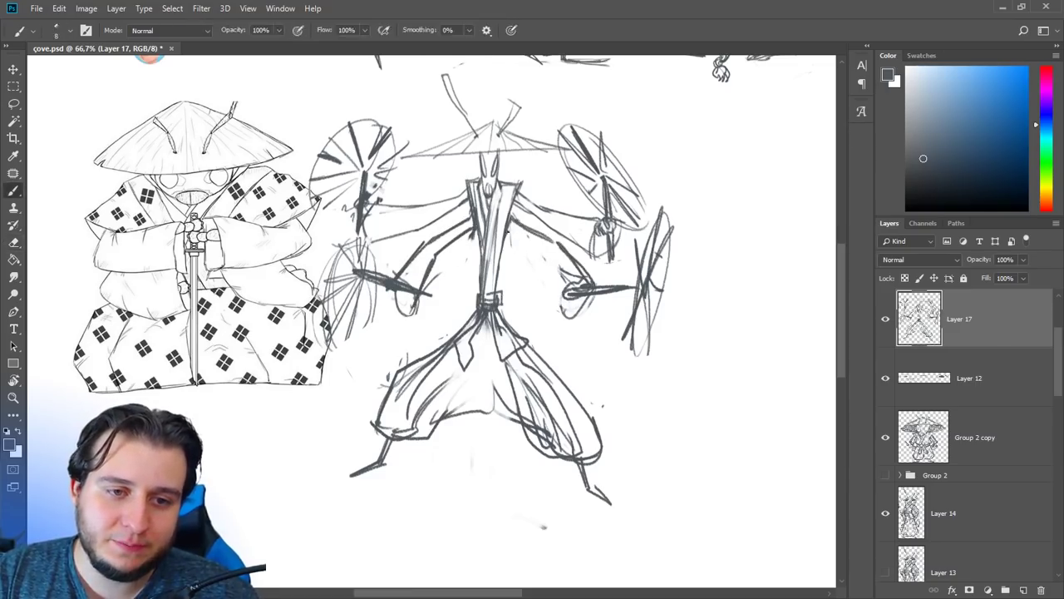
- Redraw the lower right arm's forearm with a bent elbow and define the hand gripping the nunchaku
key(e)
mouse_move(546, 254)
mouse_down()
mouse_move(568, 305)
mouse_move(589, 286)
mouse_move(589, 297)
mouse_up()
key(b)
mouse_move(560, 281)
mouse_down()
mouse_move(583, 299)
mouse_move(580, 316)
mouse_up()
key(e)
key(b)
key(e)
key(b)
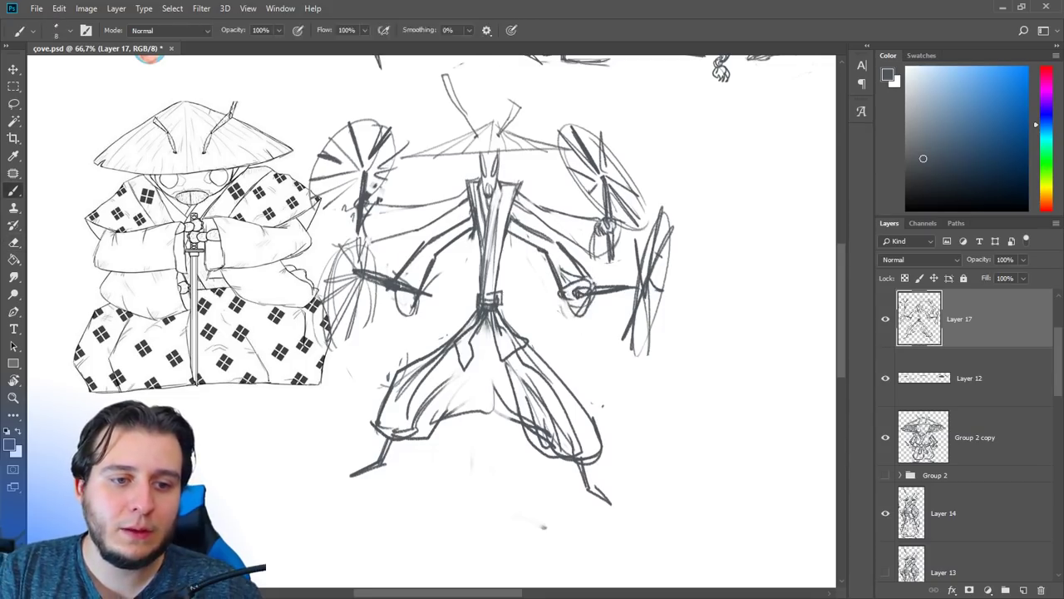
- Redraw the upper left arm with bold jointed contours and define the upper right hand around its nunchaku
key(e)
drag(437, 202, 389, 207)
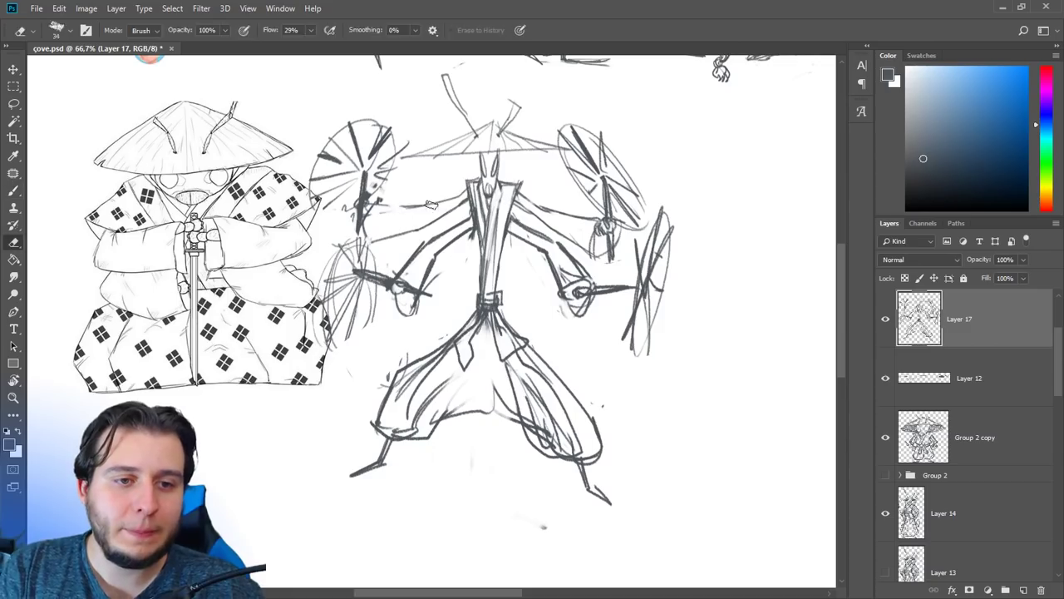
key(b)
drag(466, 189, 425, 217)
mouse_move(349, 231)
mouse_down()
mouse_move(408, 226)
mouse_move(472, 202)
mouse_move(602, 259)
mouse_up()
key(e)
key(b)
key(e)
key(b)
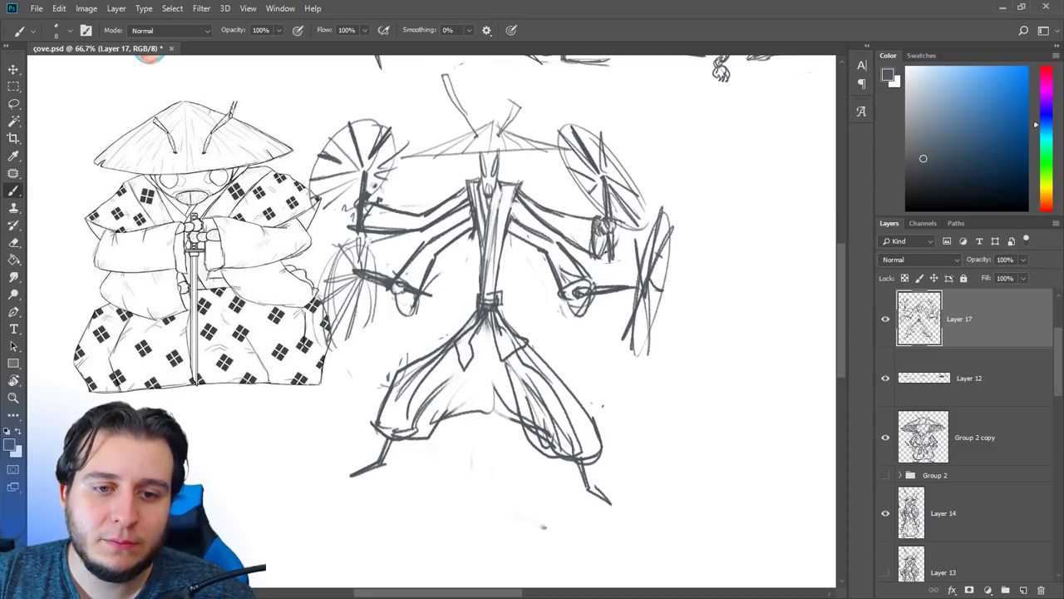
- Erase and redraw the upper right arm's contours and tidy the lines around the shoulders and torso
key(e)
mouse_move(520, 186)
mouse_down()
mouse_move(549, 209)
mouse_move(519, 196)
mouse_move(571, 220)
mouse_up()
key(b)
key(e)
mouse_move(463, 191)
mouse_down()
mouse_move(417, 218)
mouse_move(524, 273)
mouse_up()
key(b)
- Rotate the canvas and redraw the conical hat with a curved elliptical brim, then return the view upright
key(r)
key(b)
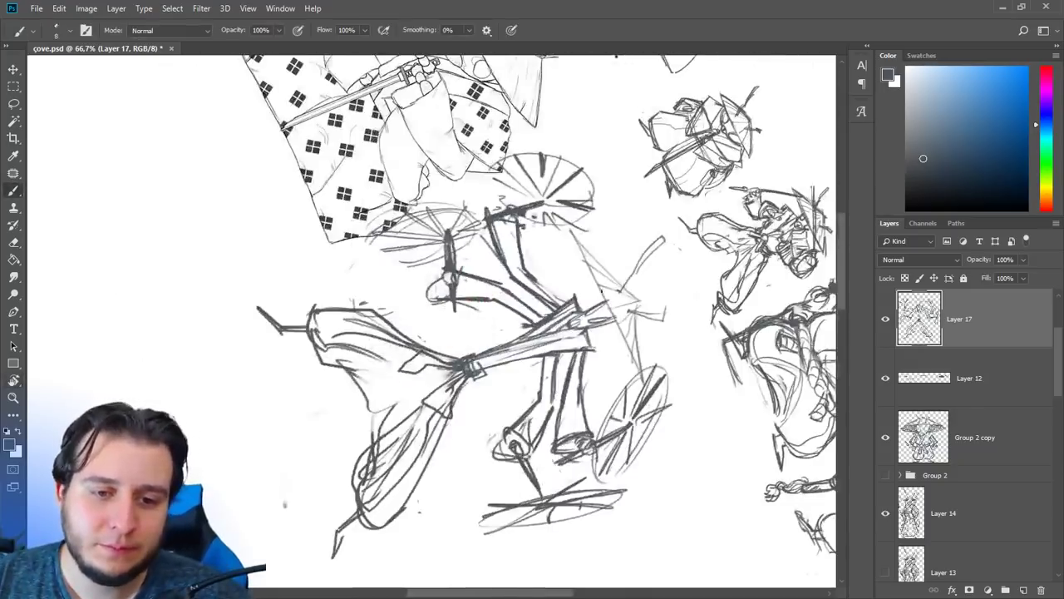
drag(576, 237, 637, 357)
mouse_move(592, 268)
mouse_down()
mouse_move(647, 363)
mouse_move(690, 254)
mouse_move(589, 73)
mouse_move(623, 158)
mouse_up()
key(r)
drag(580, 70, 586, 195)
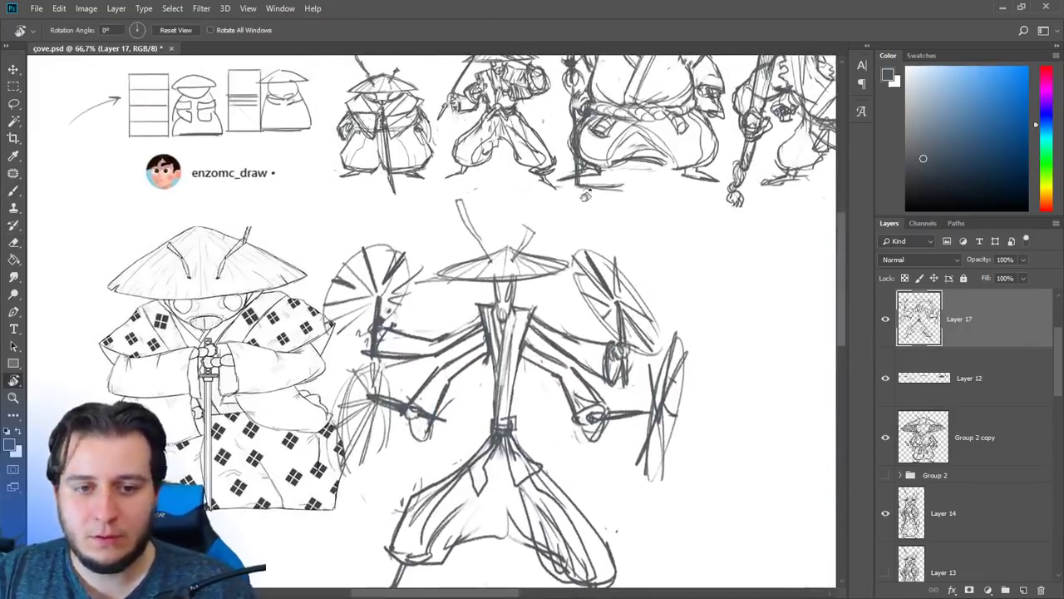
- Rotate the canvas again to clean up the hat, darken its edges and add straw lines, then return it upright
drag(609, 375, 539, 454)
drag(571, 418, 478, 491)
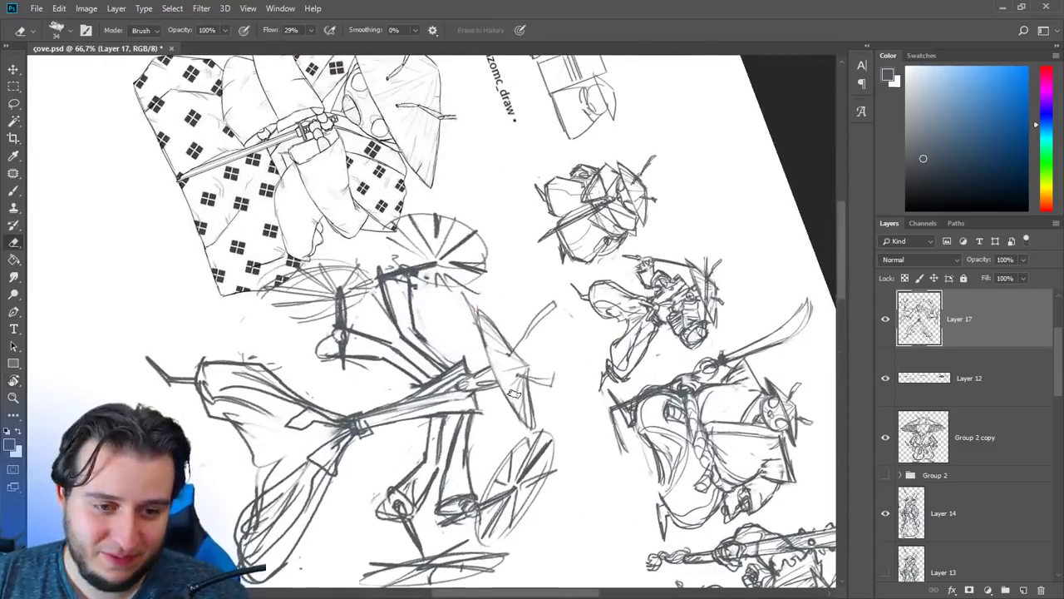
key(b)
drag(477, 328, 528, 426)
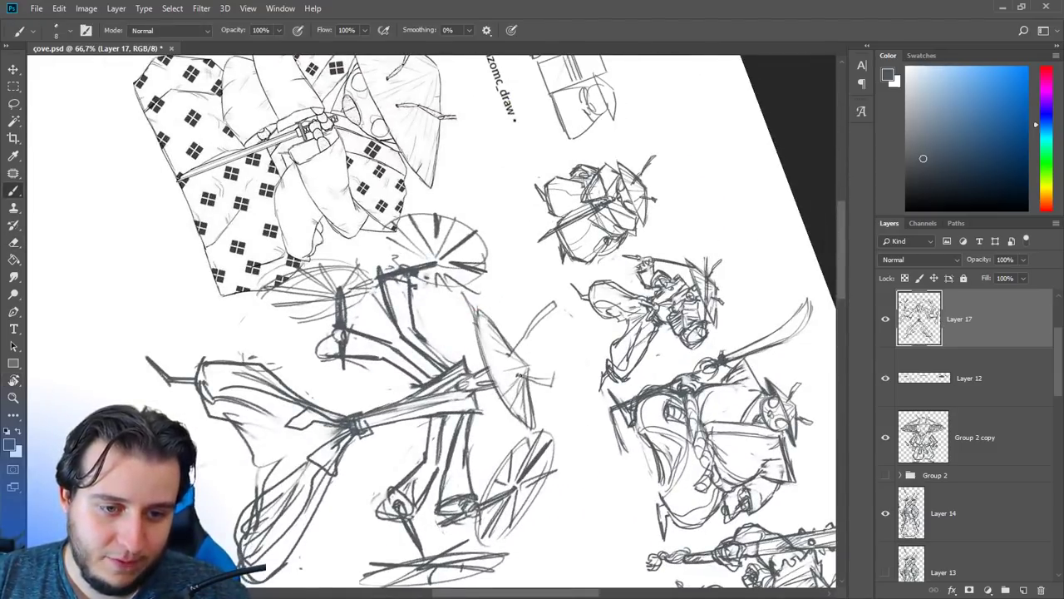
drag(496, 342, 486, 331)
key(e)
drag(462, 295, 473, 311)
key(r)
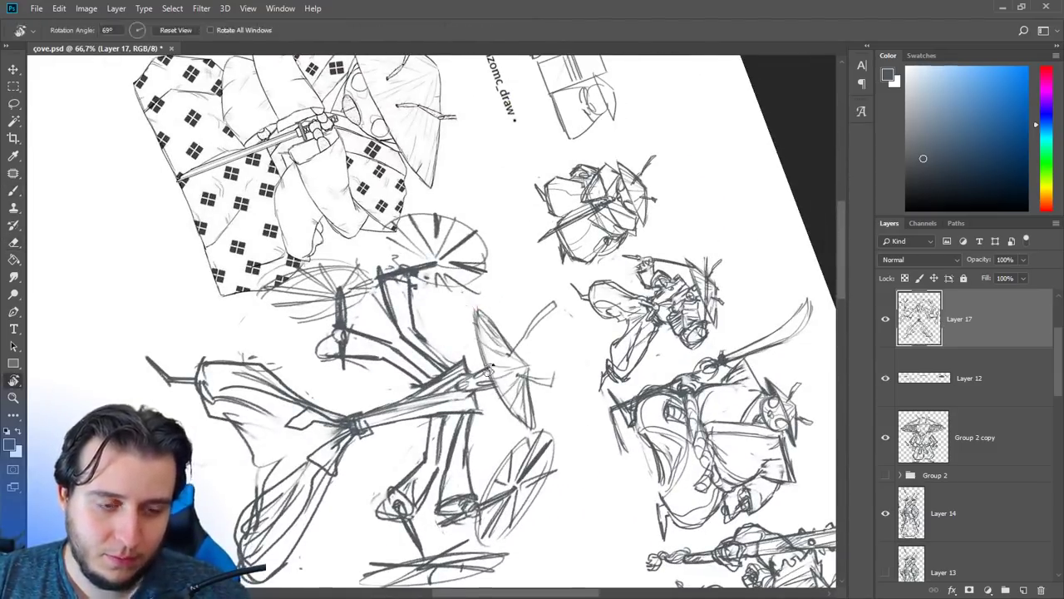
mouse_move(640, 404)
mouse_down()
mouse_move(650, 185)
mouse_move(623, 119)
mouse_up()
key(ctrl+minus)
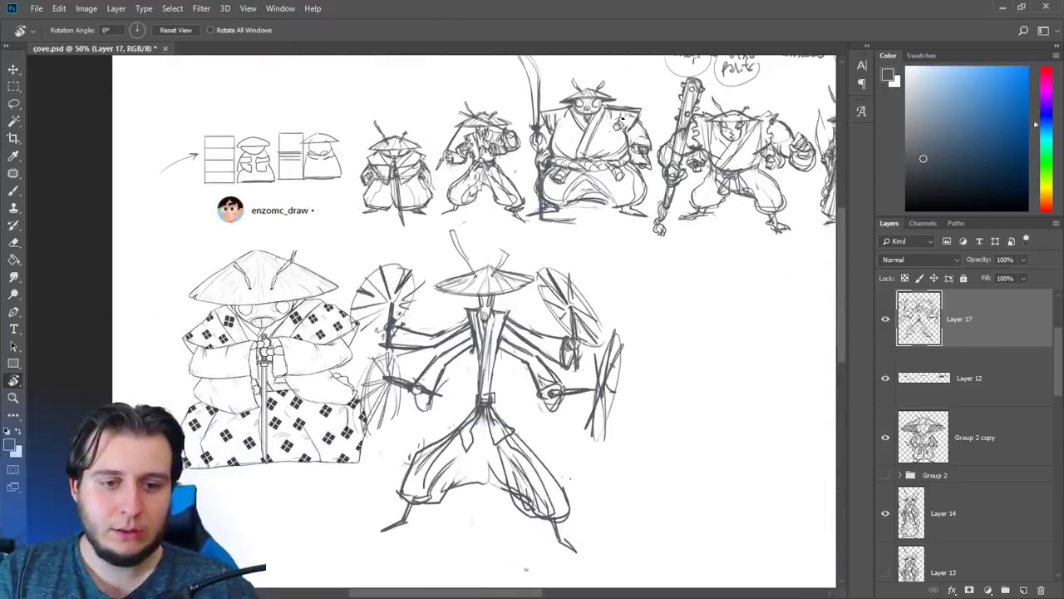
- Move the four-armed samurai sketch farther away from the patterned-robe design
key(v)
drag(556, 440, 595, 420)
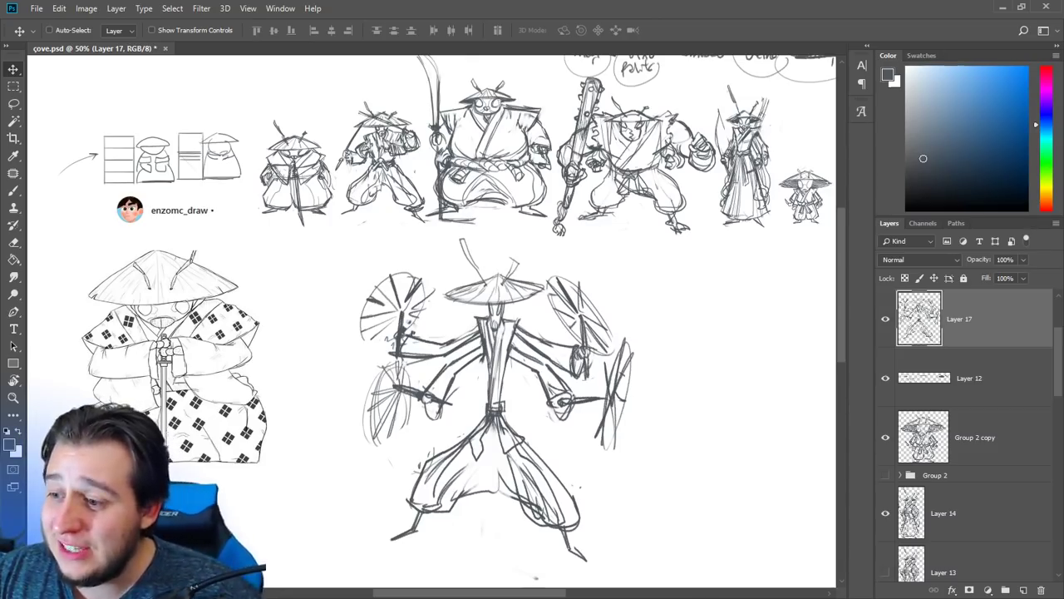
drag(784, 89, 796, 92)
drag(727, 303, 673, 295)
- Duplicate the four-armed samurai layer and hide the original Layer 17
scroll(577, 311, right, 5)
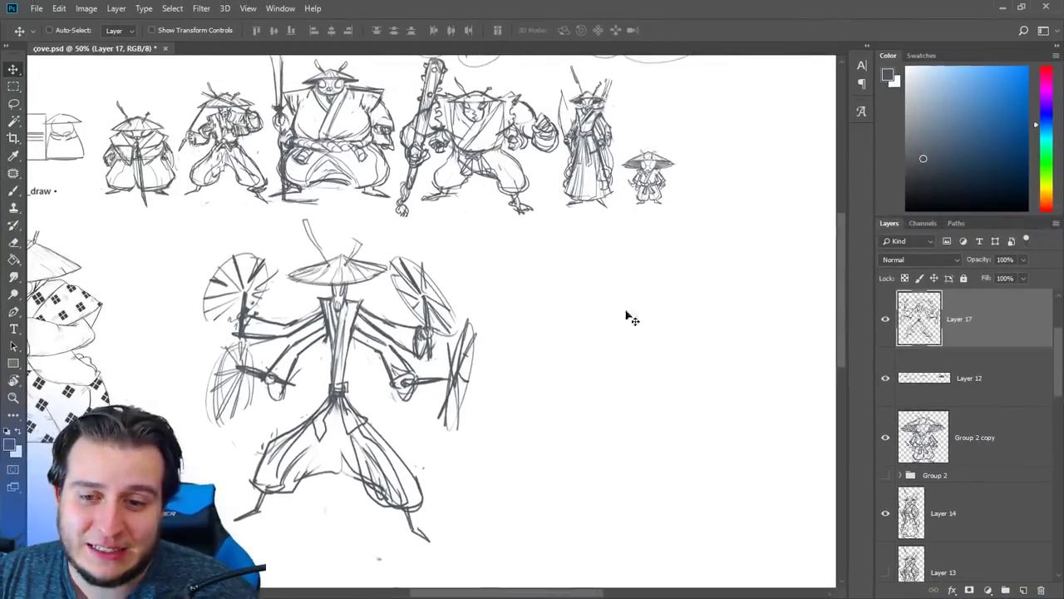
key(ctrl+j)
click(886, 379)
key(ctrl+t)
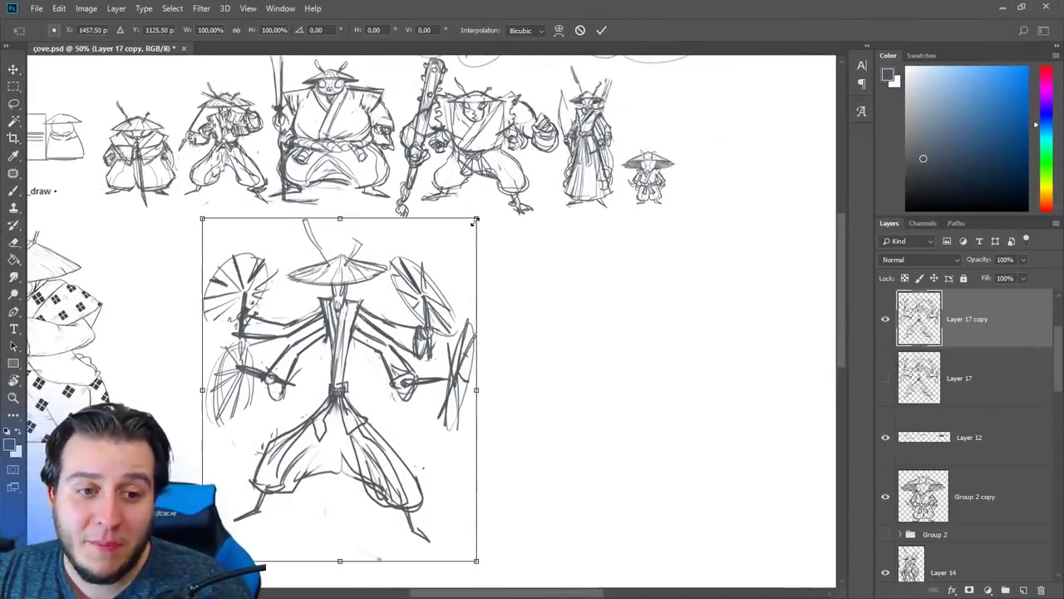
- Scale the samurai copy to about 62% and place it at the end of the character lineup beside the tiny samurai
drag(475, 216, 406, 331)
drag(476, 329, 347, 440)
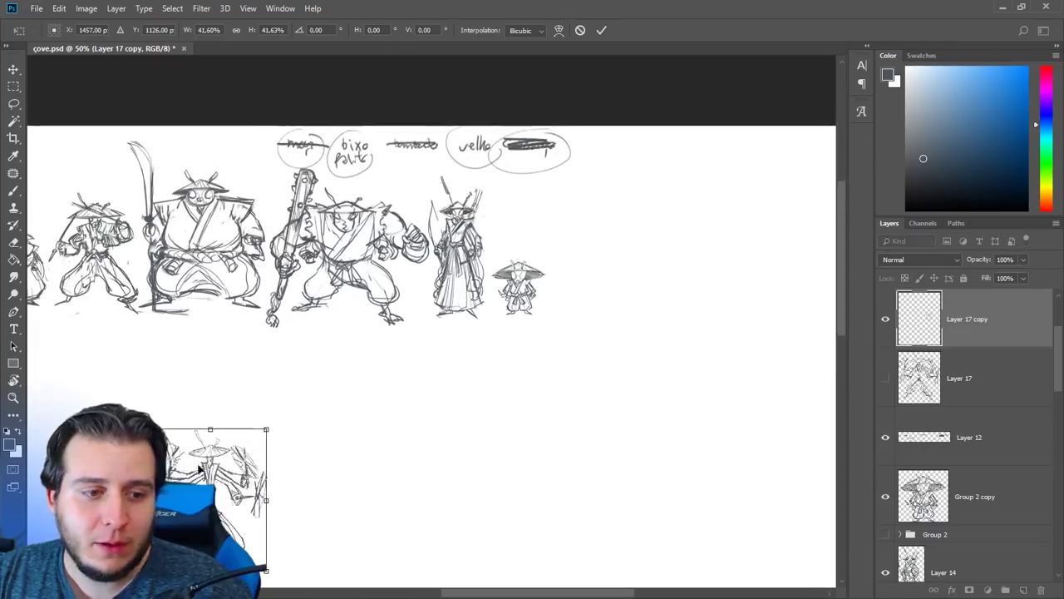
drag(198, 468, 584, 231)
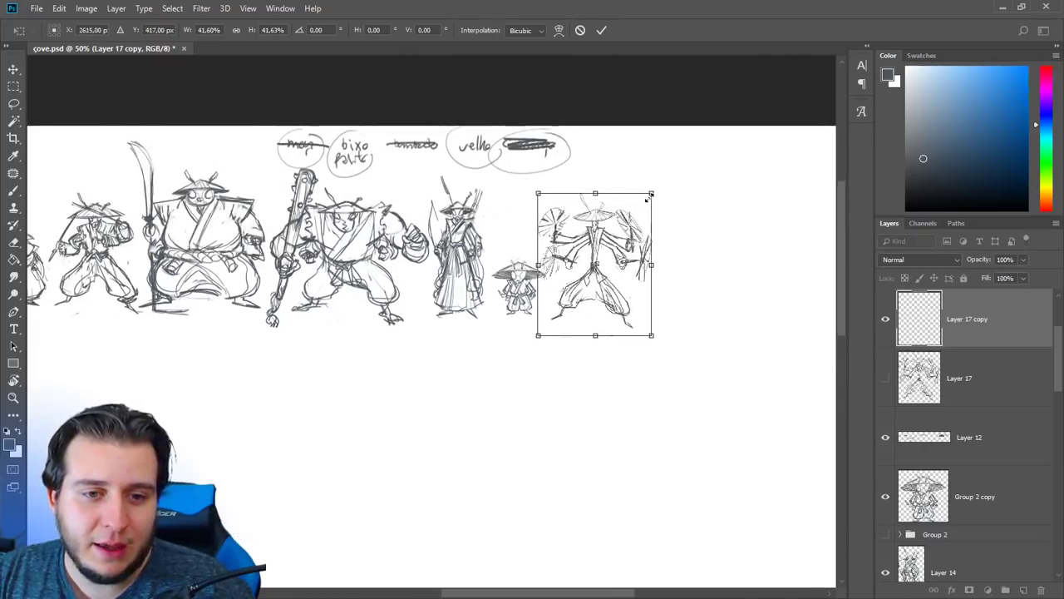
drag(655, 193, 713, 126)
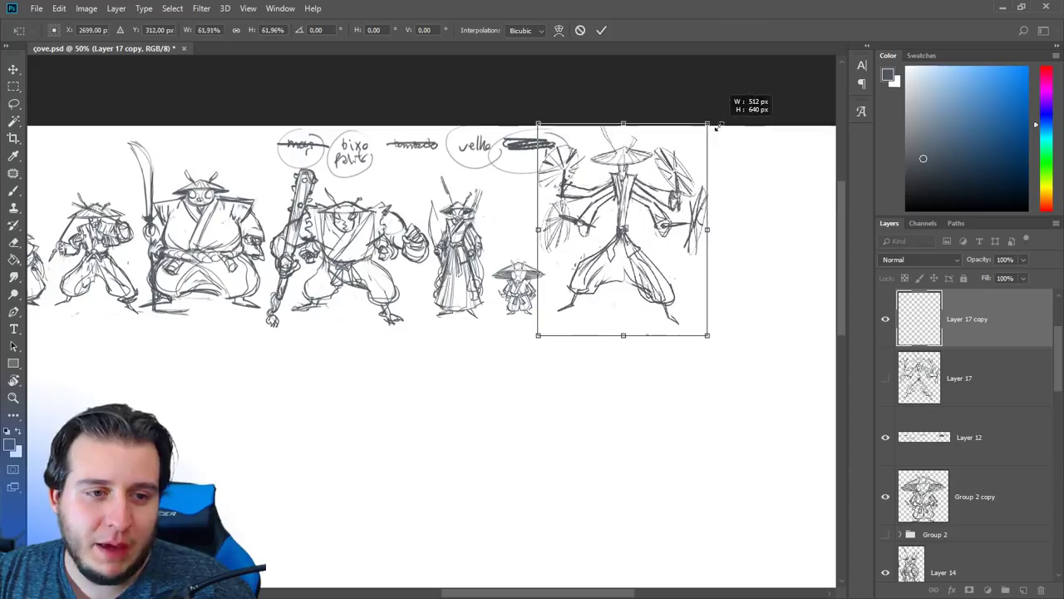
drag(666, 183, 646, 190)
key(Return)
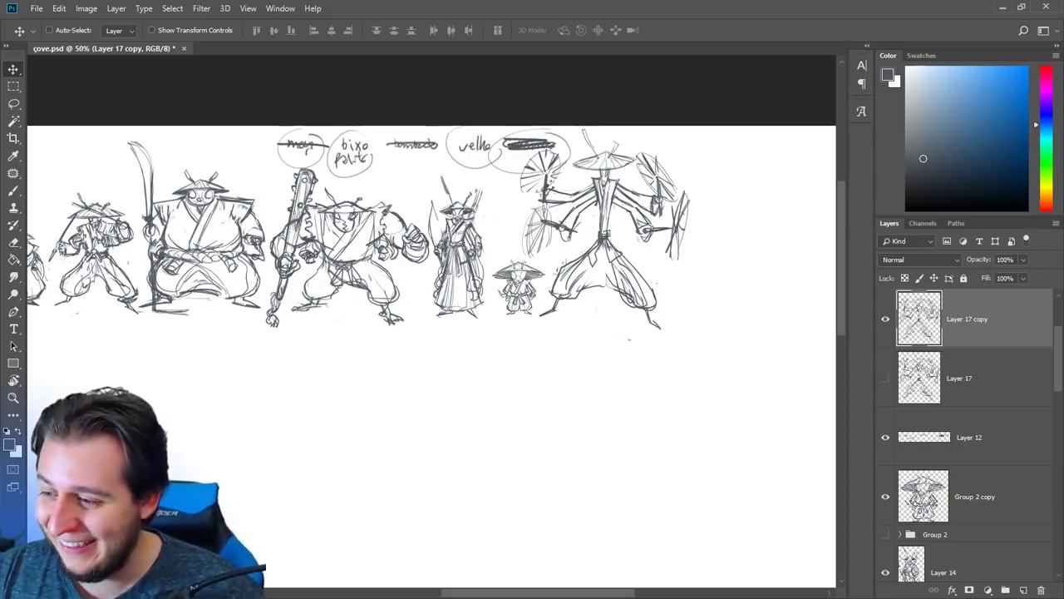
- Move the handwritten idea notes on Layer 12 to the start of the lineup, above the proportion thumbnails
drag(654, 153, 709, 185)
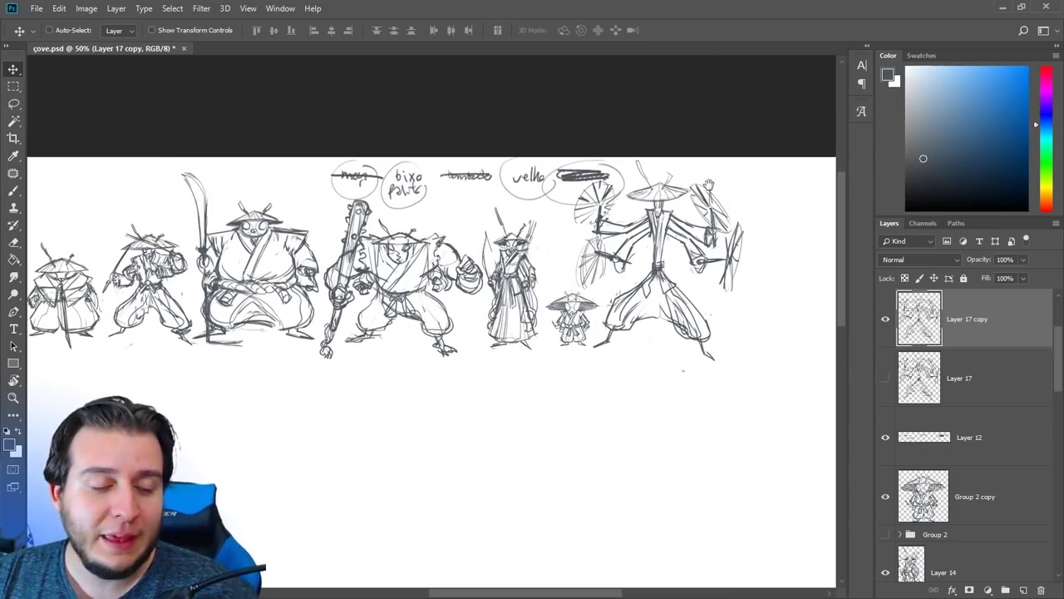
ctrl+click(472, 178)
drag(470, 179, 539, 182)
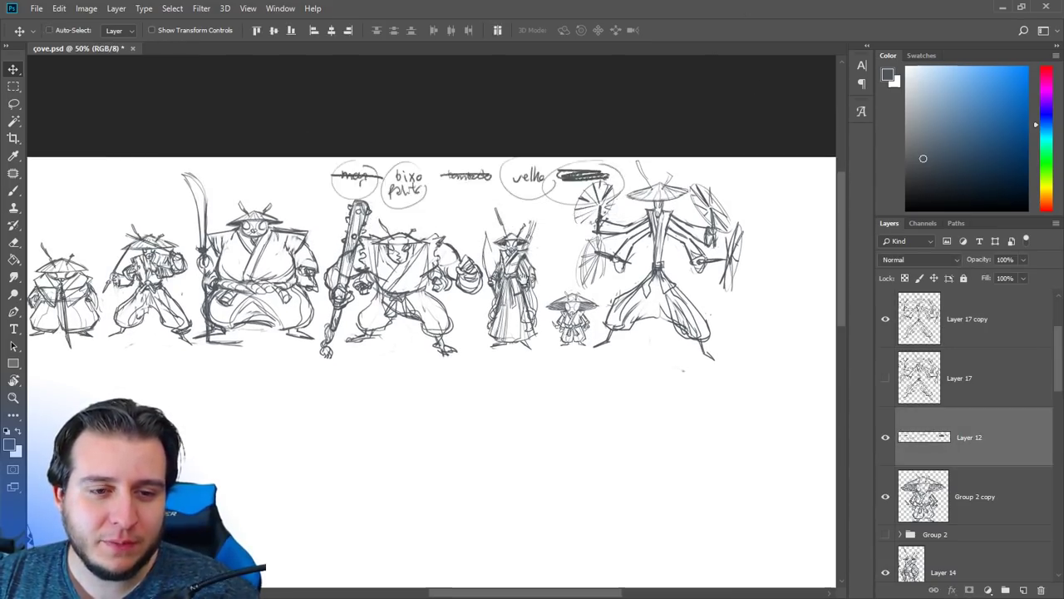
drag(516, 252, 299, 229)
drag(323, 172, 213, 183)
drag(329, 225, 798, 239)
drag(698, 155, 327, 188)
drag(337, 196, 247, 168)
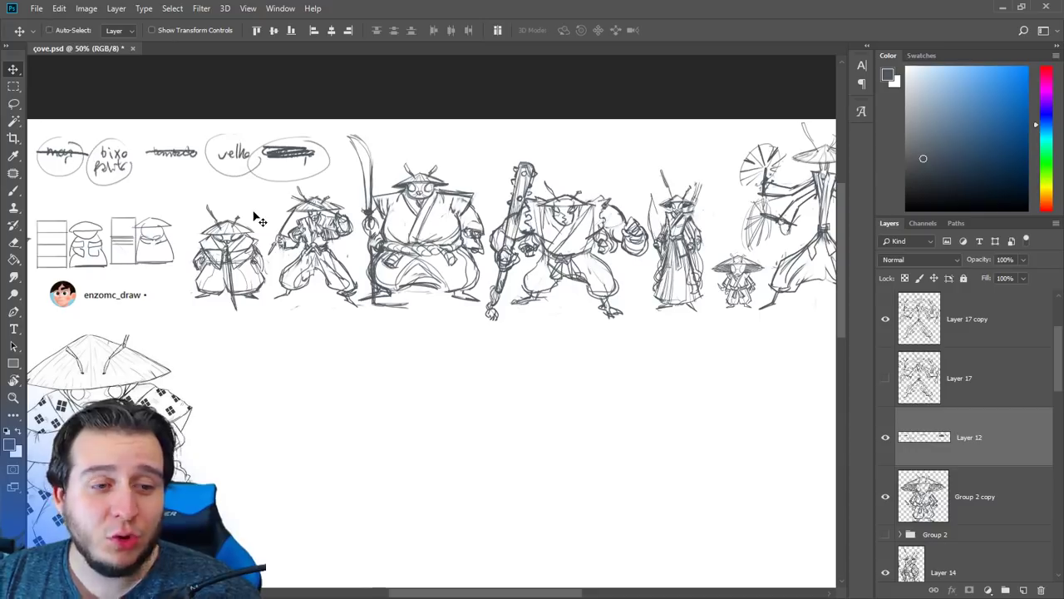
- Cross out the "bixo palito" idea in the handwritten notes on Layer 12
click(955, 460)
key(b)
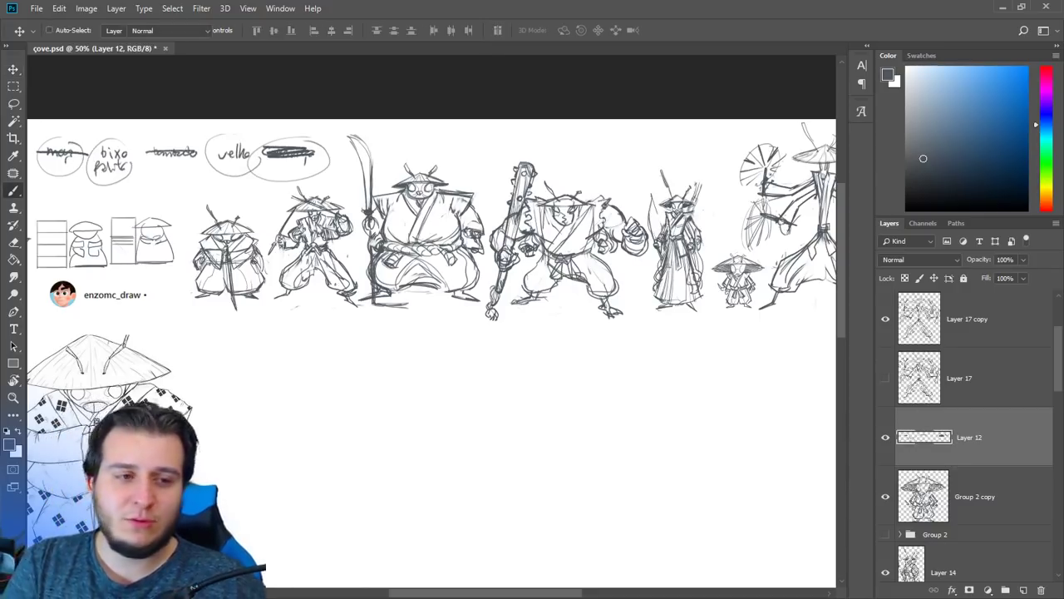
drag(98, 172, 123, 160)
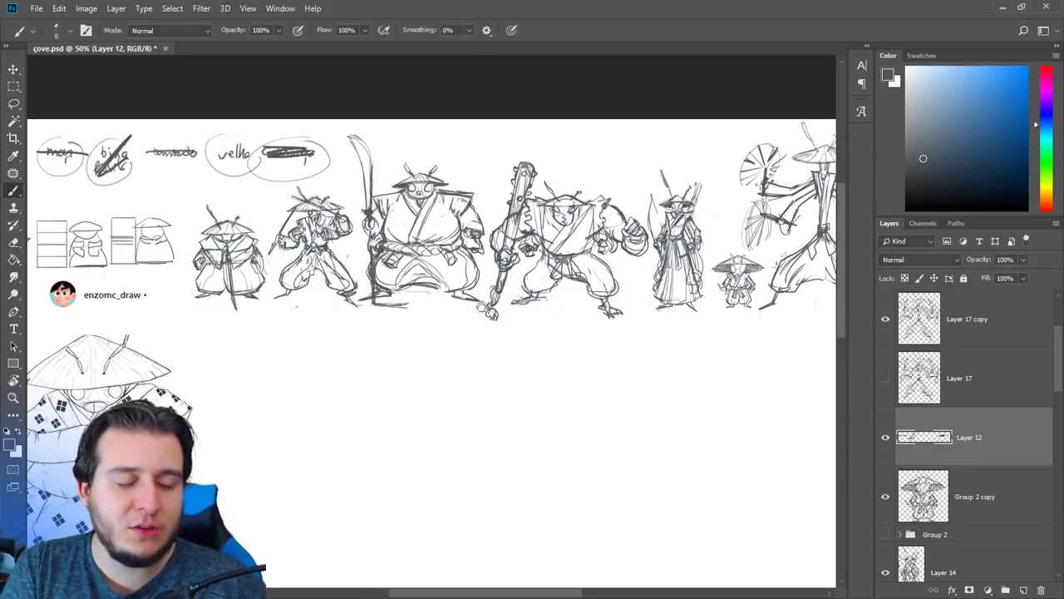
- Add a new layer above Group 2 copy, save the document and zoom to 100% on the blank area beside the patterned-robe design
drag(614, 397, 698, 309)
click(1006, 511)
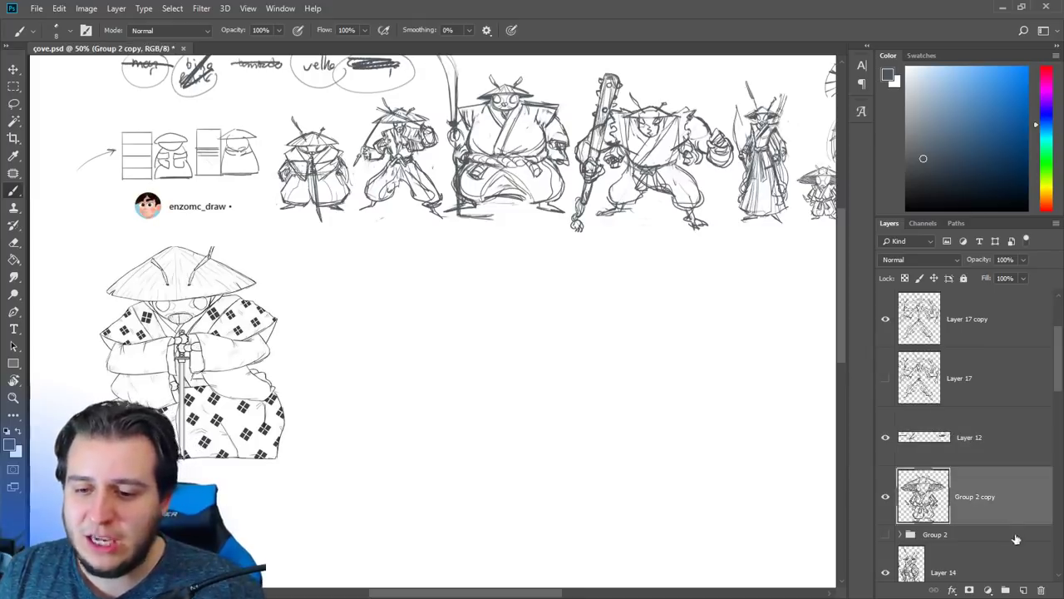
click(1024, 589)
key(ctrl+s)
key(ctrl+plus)
key(ctrl+plus)
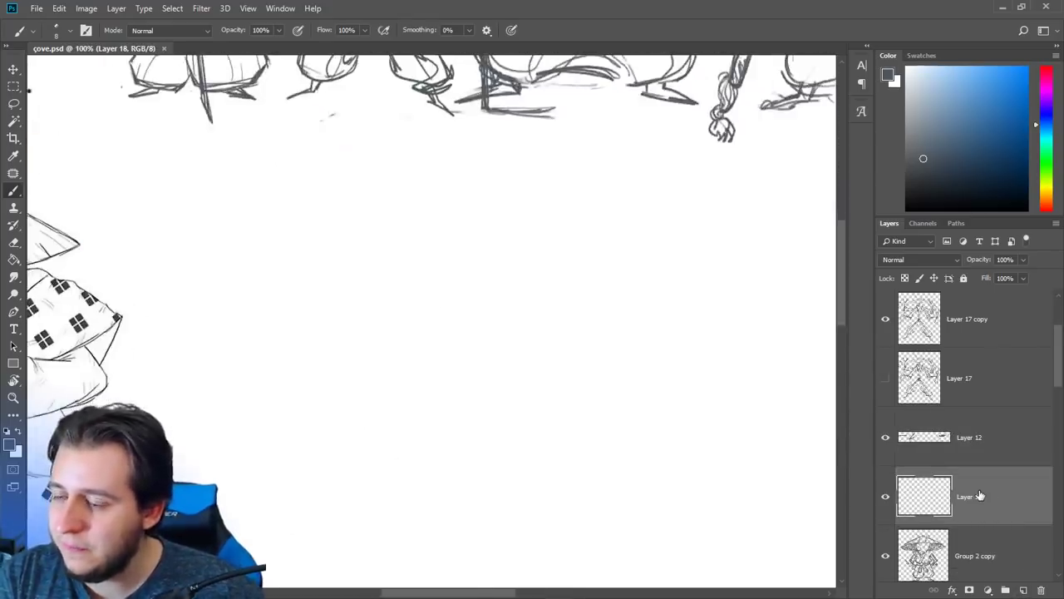
drag(457, 364, 555, 202)
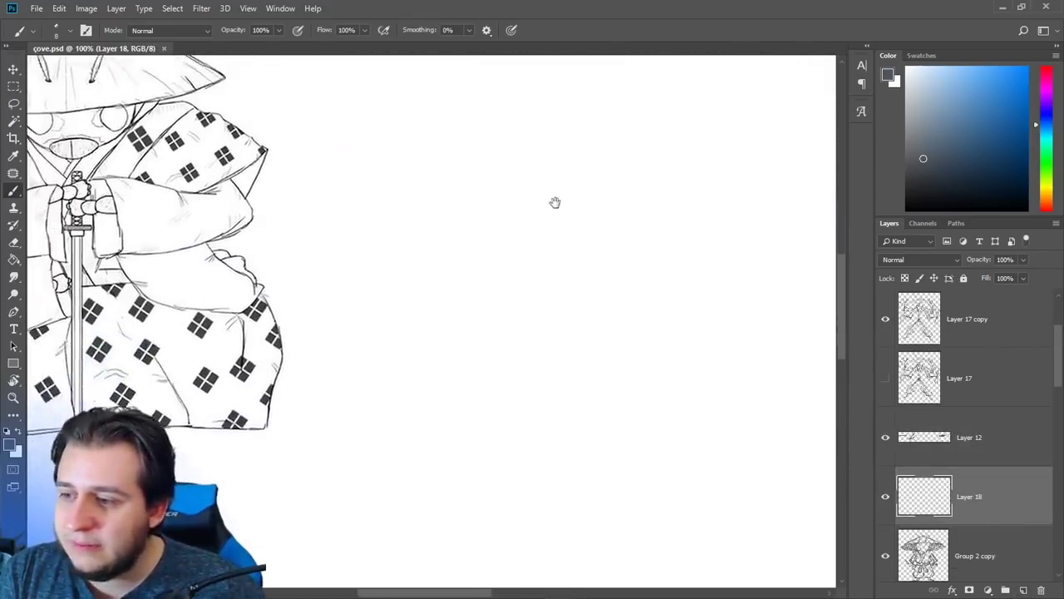
drag(559, 272, 499, 332)
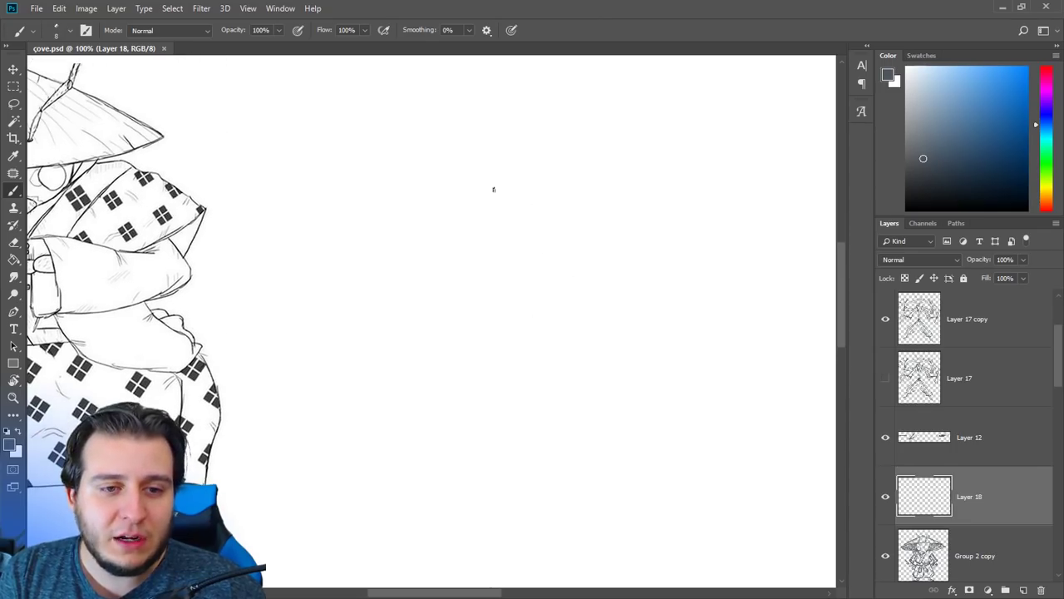
- Sketch a new character's conical hat as a wide elliptical brim with a low pointed peak
mouse_move(542, 132)
mouse_down()
mouse_move(449, 172)
mouse_move(626, 208)
mouse_move(510, 148)
mouse_up()
mouse_move(435, 188)
mouse_down()
mouse_move(538, 238)
mouse_move(436, 182)
mouse_move(440, 221)
mouse_move(616, 179)
mouse_move(445, 175)
mouse_move(576, 224)
mouse_move(621, 184)
mouse_up()
mouse_move(539, 131)
mouse_down()
mouse_move(625, 173)
mouse_move(439, 215)
mouse_up()
key(e)
key(b)
key(e)
key(b)
- Sketch a narrow insect face inside the hat with slanted eyes and a jagged mouth, and add two bent antennae
drag(502, 148, 495, 222)
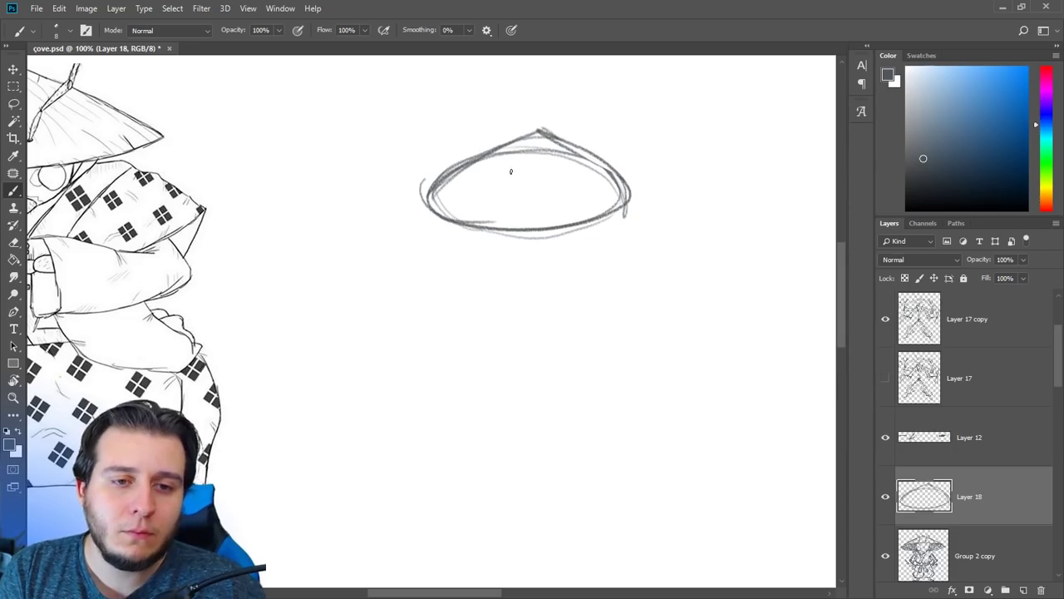
drag(500, 156, 498, 203)
mouse_move(497, 156)
mouse_down()
mouse_move(495, 196)
mouse_move(513, 237)
mouse_move(541, 215)
mouse_move(561, 172)
mouse_move(509, 235)
mouse_move(497, 153)
mouse_up()
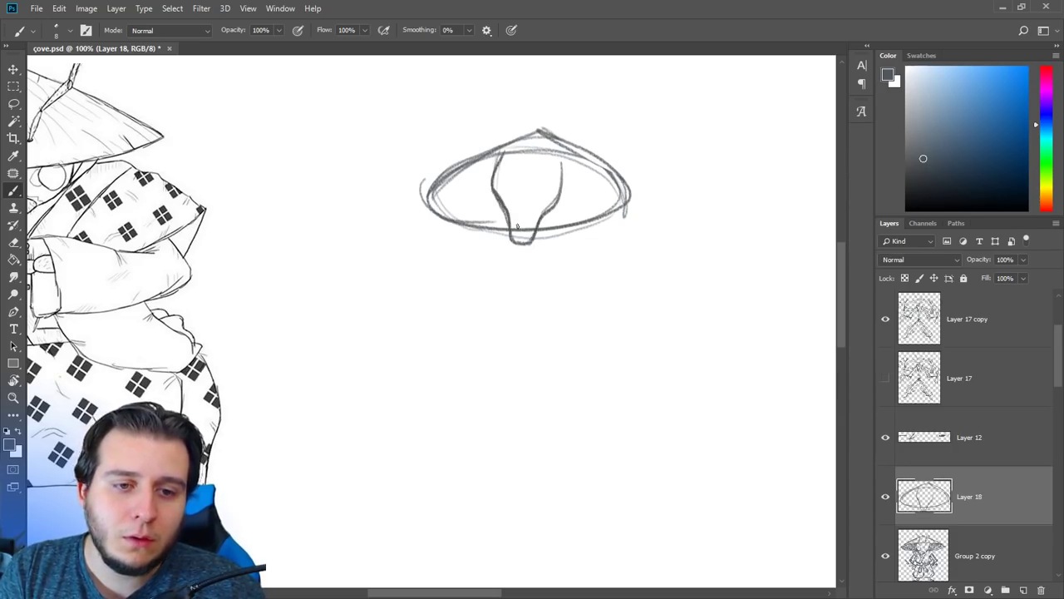
mouse_move(511, 209)
mouse_down()
mouse_move(539, 222)
mouse_move(527, 192)
mouse_move(522, 243)
mouse_up()
mouse_move(494, 168)
mouse_down()
mouse_move(518, 177)
mouse_move(563, 170)
mouse_move(535, 175)
mouse_move(503, 242)
mouse_move(449, 175)
mouse_move(329, 203)
mouse_move(339, 214)
mouse_move(449, 184)
mouse_move(483, 235)
mouse_move(568, 197)
mouse_move(618, 223)
mouse_move(566, 210)
mouse_move(536, 232)
mouse_up()
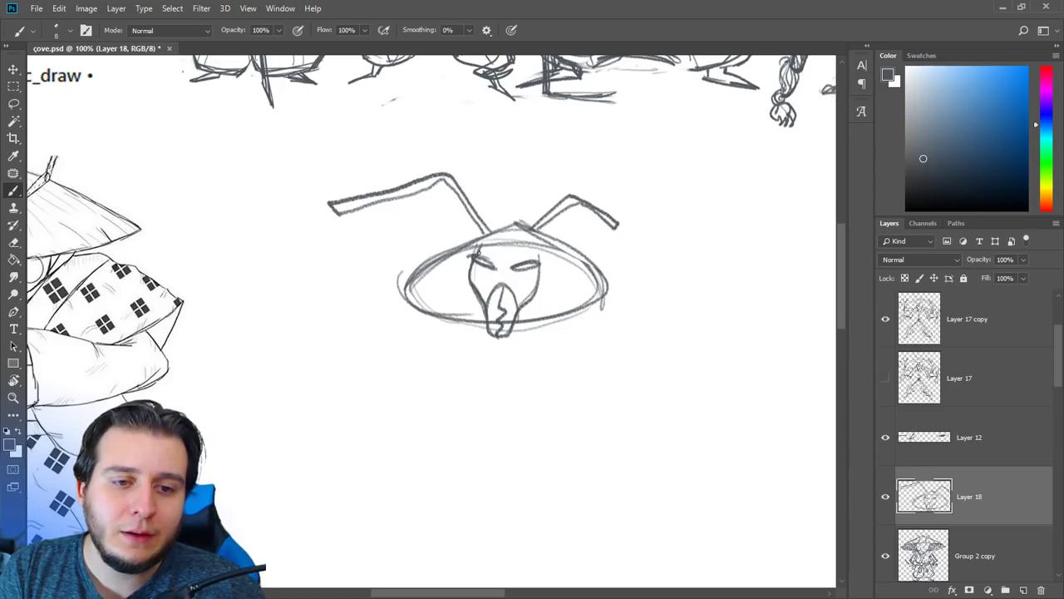
- Redraw the hat with a wider, flatter brim extending past the original ellipse on both sides of the face
mouse_move(459, 257)
mouse_down()
mouse_move(564, 248)
mouse_move(388, 270)
mouse_move(406, 261)
mouse_up()
key(e)
key(b)
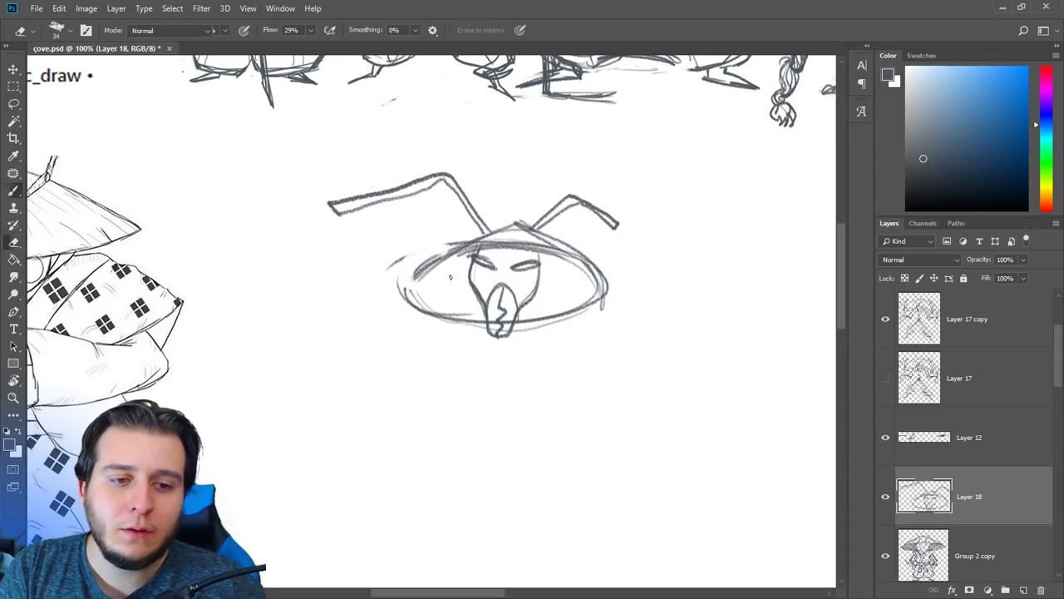
mouse_move(483, 243)
mouse_down()
mouse_move(463, 244)
mouse_move(473, 307)
mouse_up()
mouse_move(462, 304)
mouse_down()
mouse_move(408, 277)
mouse_move(415, 246)
mouse_move(604, 259)
mouse_move(519, 313)
mouse_up()
drag(449, 250, 594, 256)
mouse_move(378, 254)
mouse_down()
mouse_move(511, 221)
mouse_move(624, 278)
mouse_up()
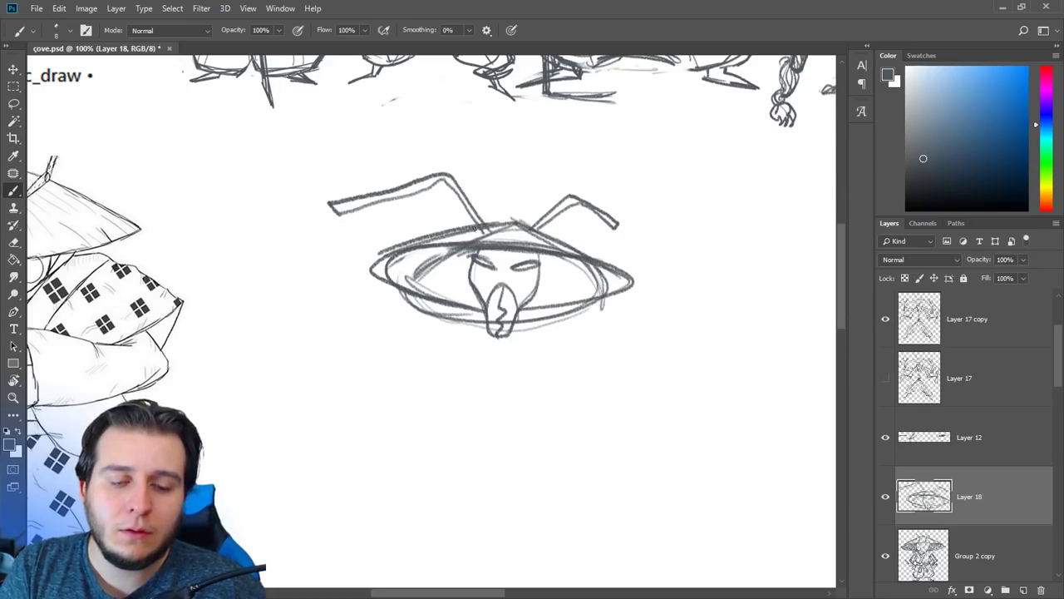
- Darken the eyebrows into an angry frown and draw two curved feelers flanking the mouth
mouse_move(485, 250)
mouse_down()
mouse_move(499, 264)
mouse_move(536, 255)
mouse_up()
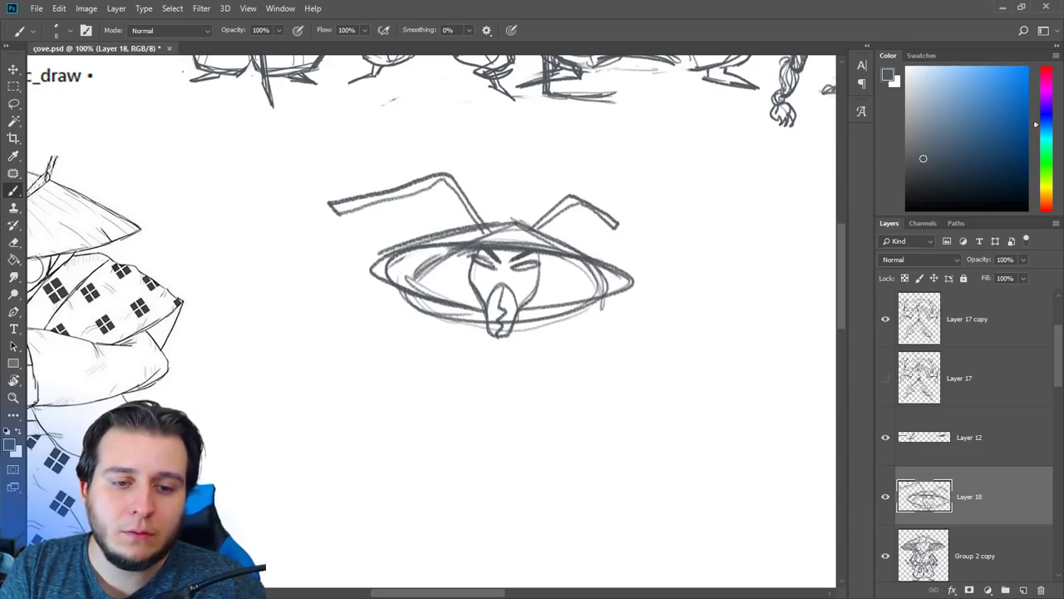
key(e)
mouse_move(462, 254)
mouse_down()
mouse_move(425, 278)
mouse_move(453, 320)
mouse_move(542, 332)
mouse_move(587, 319)
mouse_up()
key(b)
mouse_move(490, 277)
mouse_down()
mouse_move(448, 323)
mouse_move(488, 280)
mouse_move(540, 328)
mouse_up()
mouse_move(531, 285)
mouse_down()
mouse_move(549, 338)
mouse_move(587, 293)
mouse_up()
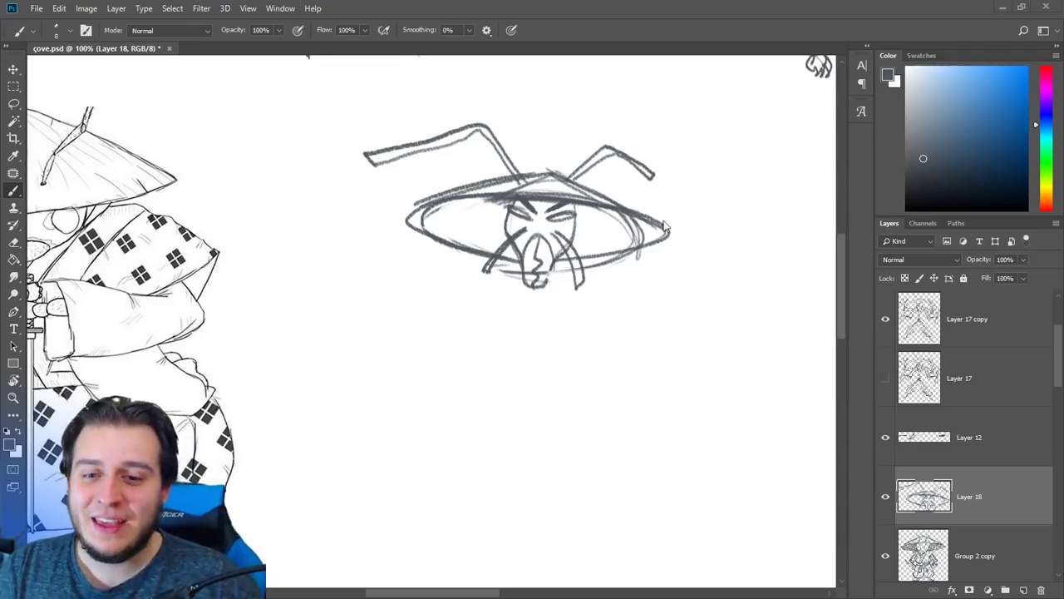
- Redraw the hat's right slope with a darker line running out to the tip of the brim
key(r)
drag(701, 288, 681, 425)
key(e)
mouse_move(645, 308)
mouse_down()
mouse_move(629, 282)
mouse_move(665, 334)
mouse_up()
key(b)
drag(621, 264, 680, 354)
drag(619, 260, 682, 363)
key(r)
drag(745, 350, 703, 138)
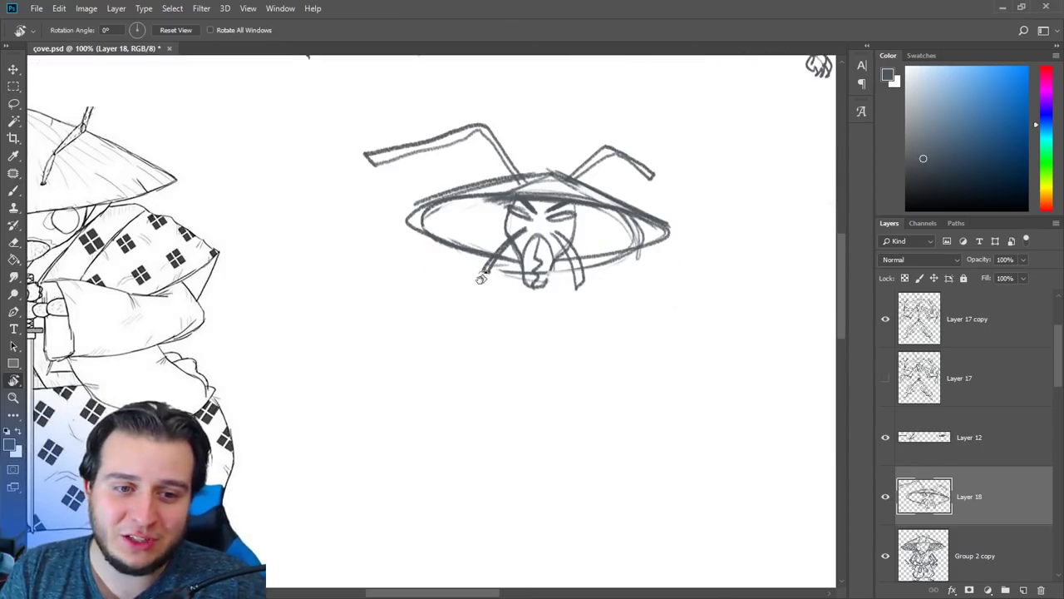
- Extend both mouth feelers with flared lower segments that hang below the hat brim
key(b)
mouse_move(487, 268)
mouse_down()
mouse_move(459, 322)
mouse_move(465, 316)
mouse_up()
drag(486, 269, 479, 311)
mouse_move(470, 301)
mouse_down()
mouse_move(480, 308)
mouse_move(469, 316)
mouse_up()
key(e)
key(b)
mouse_move(578, 269)
mouse_down()
mouse_move(589, 316)
mouse_move(569, 261)
mouse_move(581, 282)
mouse_move(571, 302)
mouse_move(585, 309)
mouse_move(576, 315)
mouse_up()
key(e)
key(b)
key(e)
key(b)
drag(577, 314, 590, 313)
drag(582, 276, 589, 311)
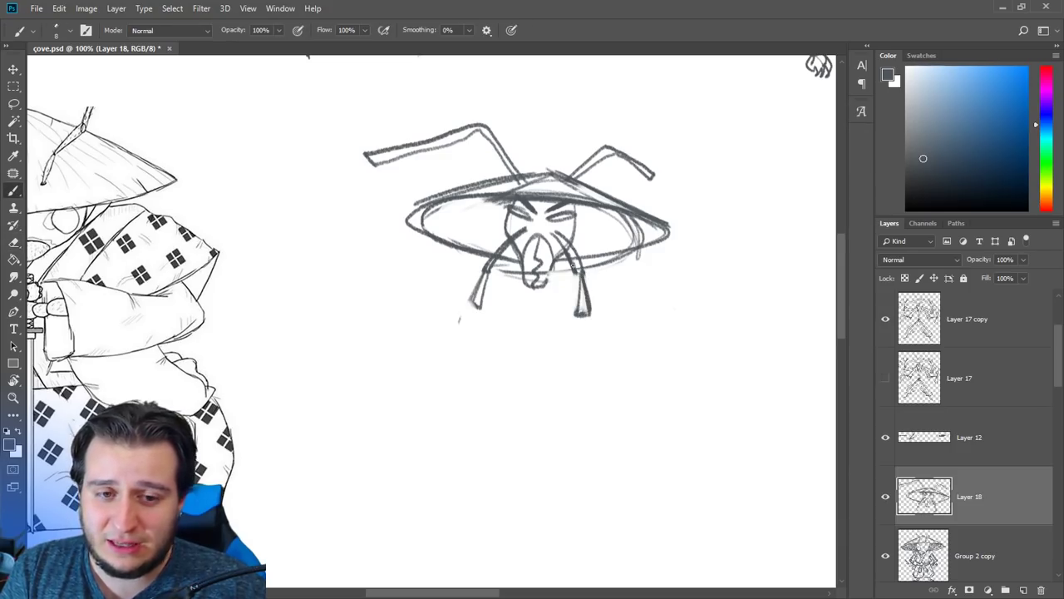
- Darken the upper segments of the feelers and rough in a thin shoulder line below the brim's right side
mouse_move(554, 242)
mouse_down()
mouse_move(524, 241)
mouse_move(524, 229)
mouse_move(495, 272)
mouse_up()
key(e)
key(b)
drag(512, 244, 491, 268)
drag(549, 300, 501, 366)
shift+click(607, 357)
drag(616, 358, 623, 357)
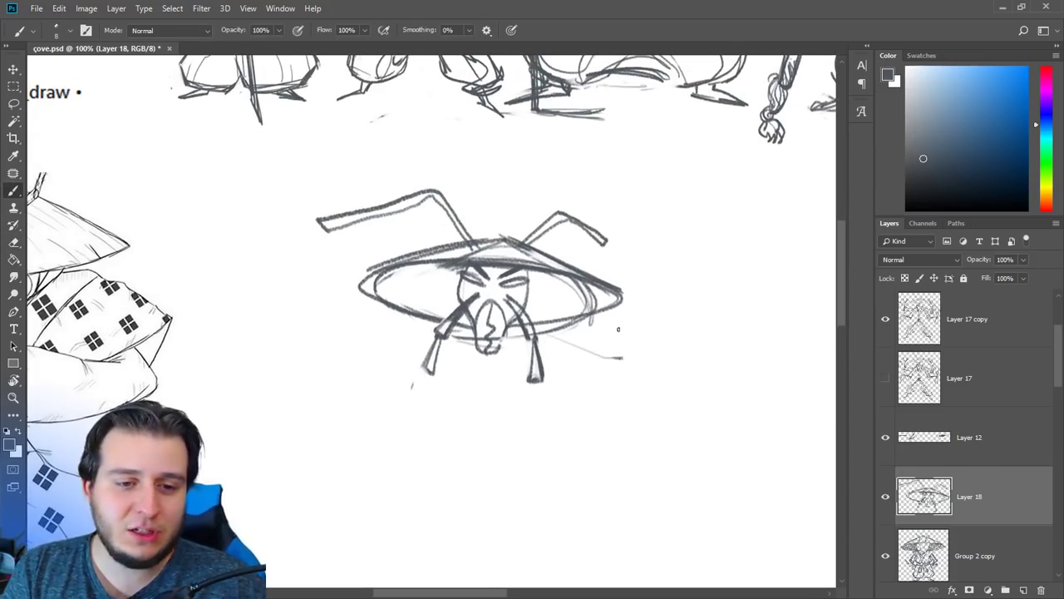
- Erase the pointed left tip of the hat brim and redraw it as a shorter, rounded edge
key(r)
shift+click(646, 305)
key(e)
drag(363, 281, 402, 309)
key(b)
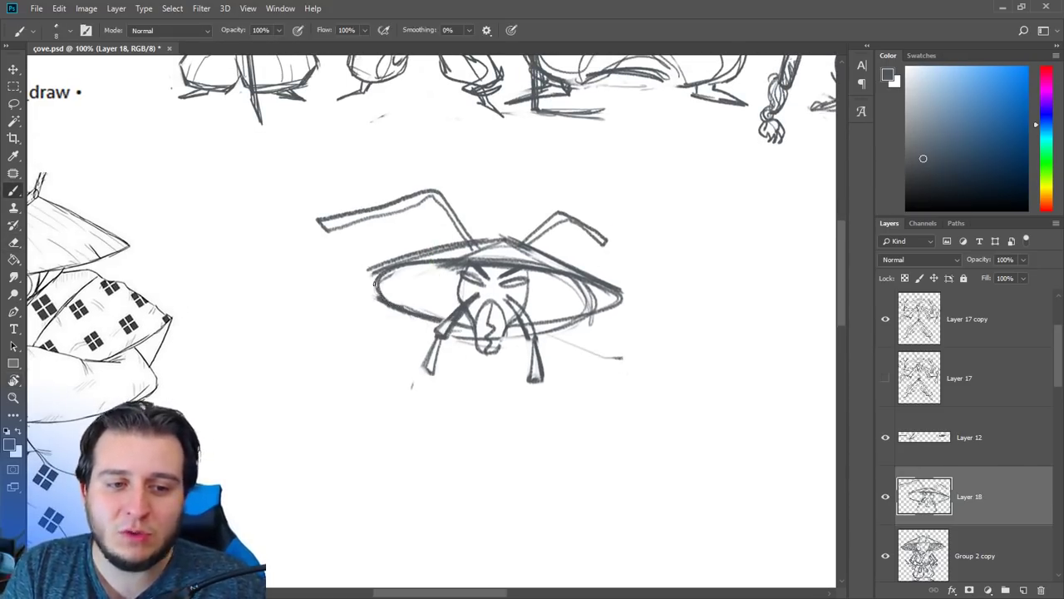
drag(396, 270, 433, 316)
key(e)
mouse_move(578, 283)
mouse_down()
mouse_move(589, 304)
mouse_move(576, 287)
mouse_up()
key(b)
mouse_move(541, 321)
mouse_down()
mouse_move(617, 302)
mouse_move(577, 314)
mouse_move(475, 430)
mouse_move(449, 439)
mouse_move(476, 480)
mouse_up()
key(e)
key(r)
key(e)
key(b)
drag(452, 431, 475, 487)
- Shade the underside of the hat to the right of the face with dense hatching
key(r)
drag(556, 367, 560, 285)
key(b)
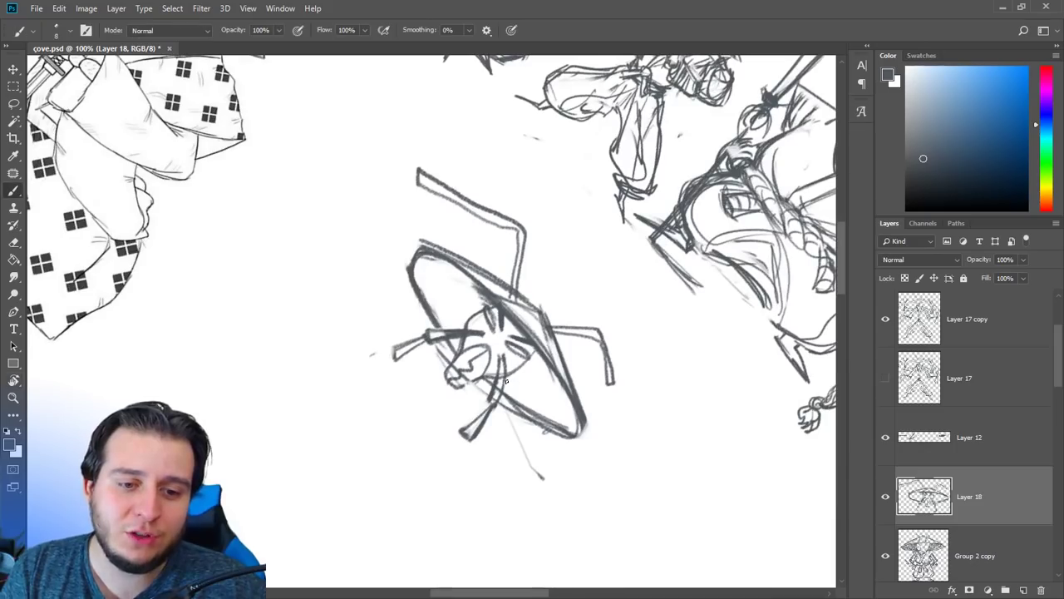
drag(509, 372, 520, 396)
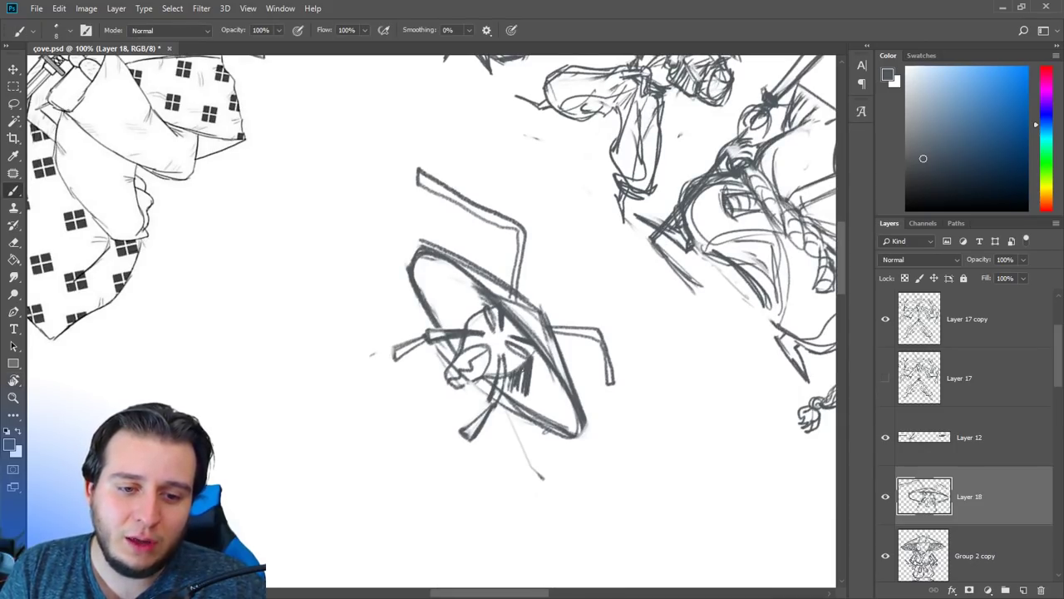
mouse_move(538, 351)
mouse_down()
mouse_move(522, 381)
mouse_move(553, 425)
mouse_up()
drag(549, 368, 568, 430)
- Shade the underside of the hat to the left of the face with matching dense hatching
mouse_move(556, 379)
mouse_down()
mouse_move(573, 428)
mouse_move(540, 232)
mouse_move(475, 189)
mouse_up()
key(r)
key(b)
mouse_move(408, 261)
mouse_down()
mouse_move(422, 283)
mouse_move(394, 281)
mouse_up()
drag(404, 270, 369, 327)
drag(394, 278, 372, 344)
mouse_move(406, 271)
mouse_down()
mouse_move(383, 343)
mouse_move(401, 337)
mouse_move(407, 291)
mouse_move(411, 326)
mouse_up()
drag(425, 288, 416, 324)
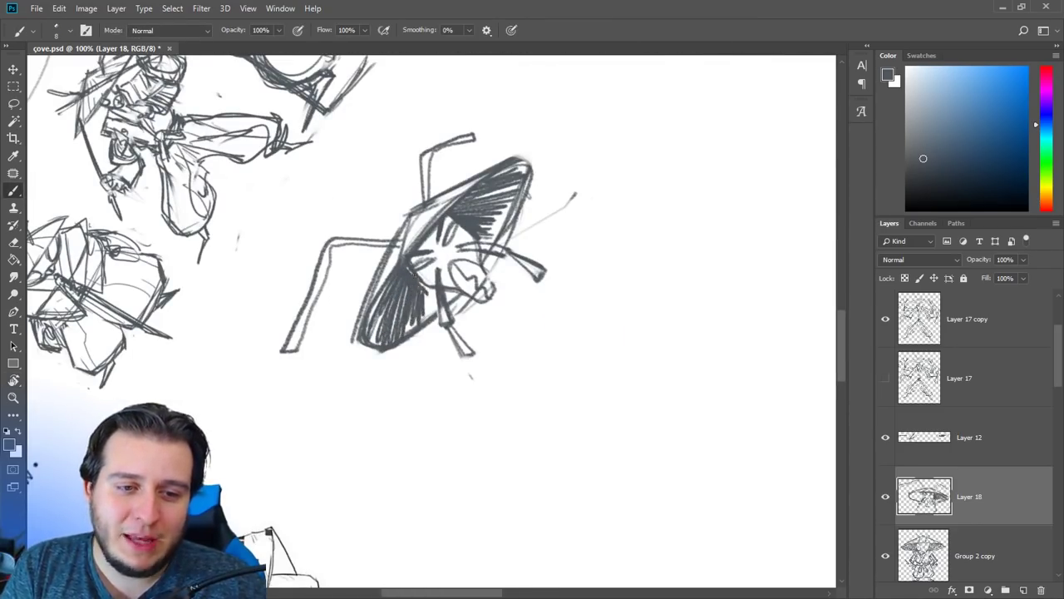
mouse_move(427, 268)
mouse_down()
mouse_move(409, 289)
mouse_move(402, 245)
mouse_move(364, 325)
mouse_move(406, 254)
mouse_up()
- Redraw the hat's left slope with a darker line from the brim tip up to the peak
key(e)
key(b)
mouse_move(370, 327)
mouse_down()
mouse_move(401, 266)
mouse_move(353, 344)
mouse_move(393, 248)
mouse_up()
key(e)
key(b)
drag(371, 305, 401, 218)
drag(396, 238, 421, 207)
- Erase the leftover outline above the hat's left slope and around its brim tip
key(r)
drag(549, 239, 552, 402)
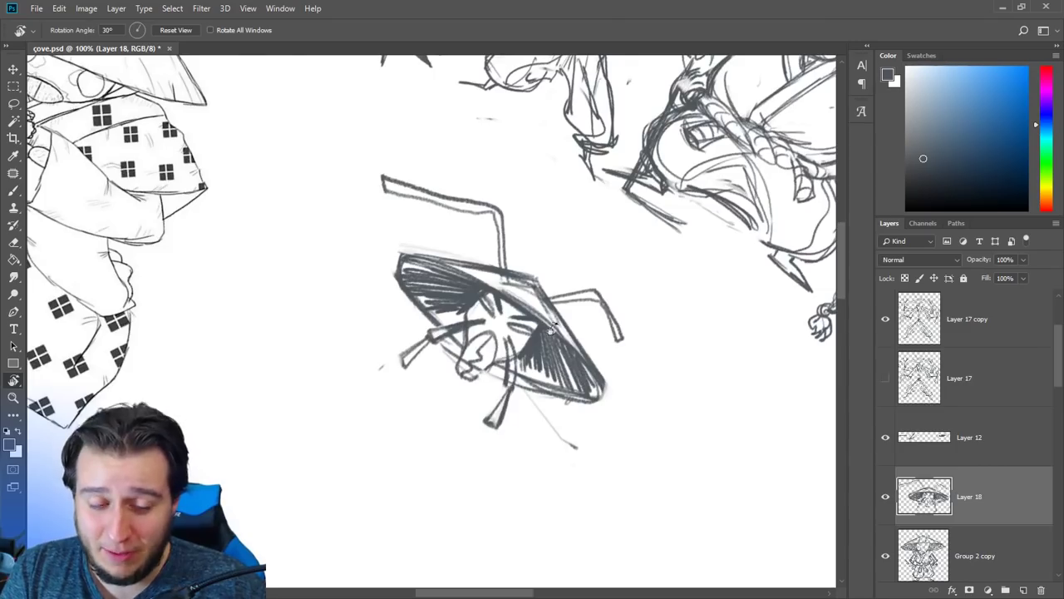
drag(516, 451, 552, 329)
key(b)
key(e)
mouse_move(436, 236)
mouse_down()
mouse_move(468, 211)
mouse_move(455, 220)
mouse_up()
key(b)
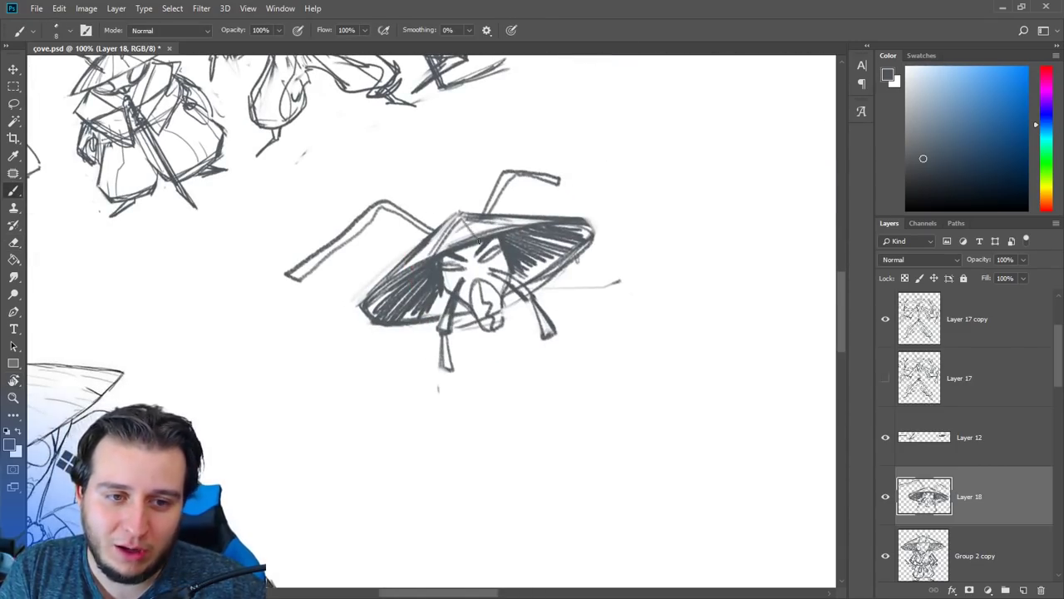
key(e)
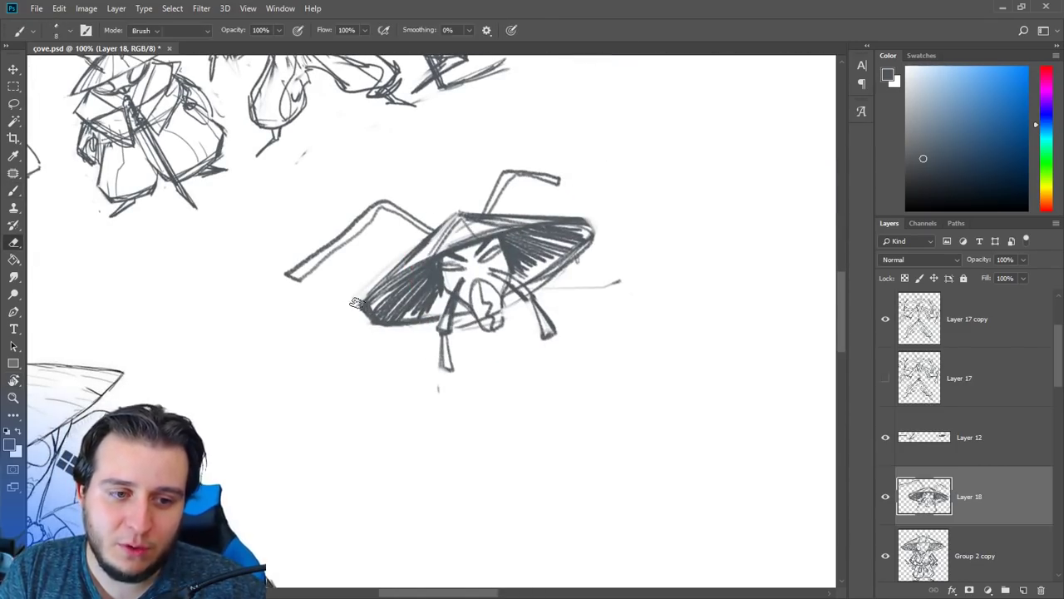
drag(387, 331, 379, 274)
- Touch up the hat brim's right tip and erase the stray shoulder line beneath it
key(r)
drag(608, 316, 558, 444)
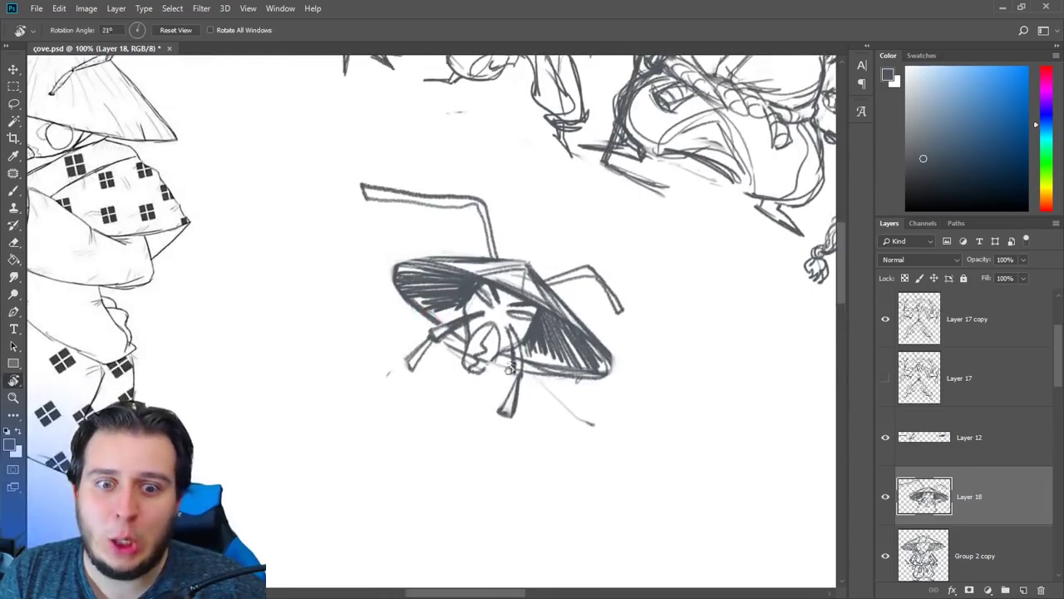
key(b)
mouse_move(639, 384)
mouse_down()
mouse_move(661, 356)
mouse_move(684, 374)
mouse_up()
key(r)
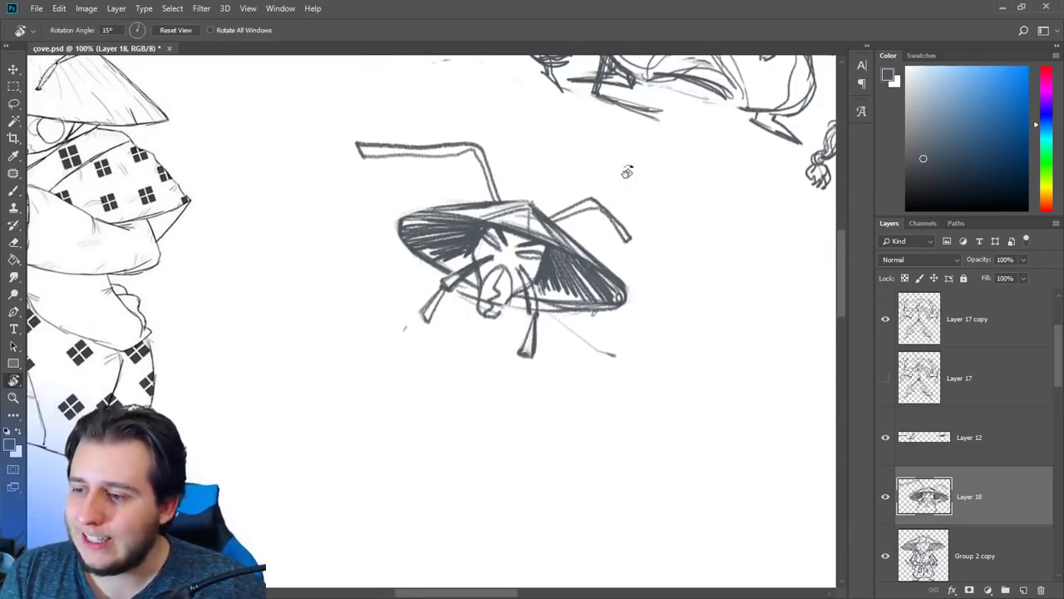
mouse_move(627, 171)
mouse_down()
mouse_move(641, 321)
mouse_move(691, 351)
mouse_move(630, 266)
mouse_move(567, 336)
mouse_up()
key(e)
right_click(537, 238)
drag(589, 210, 588, 209)
click(512, 263)
key(b)
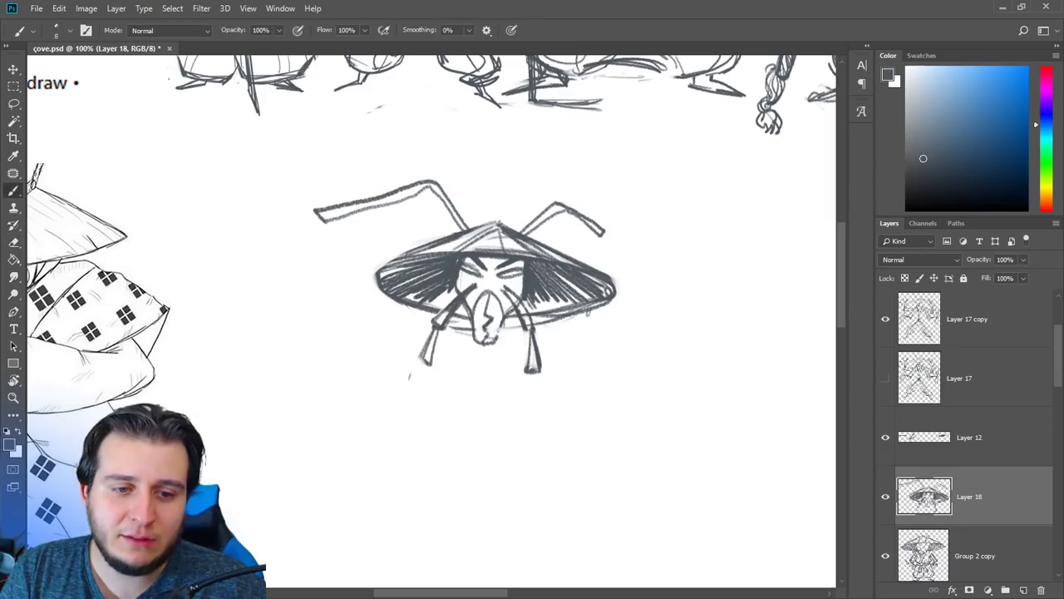
- Erase the jagged line inside the mouth and redraw it as a cleaner, darker zigzag
drag(529, 352, 544, 300)
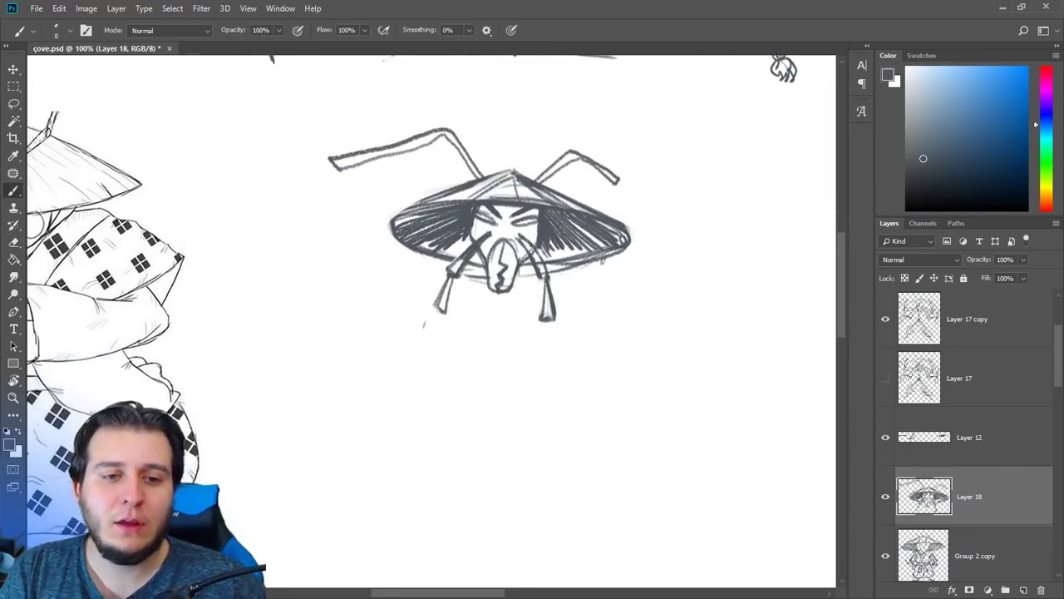
key(e)
drag(504, 250, 499, 287)
key(b)
key(e)
key(b)
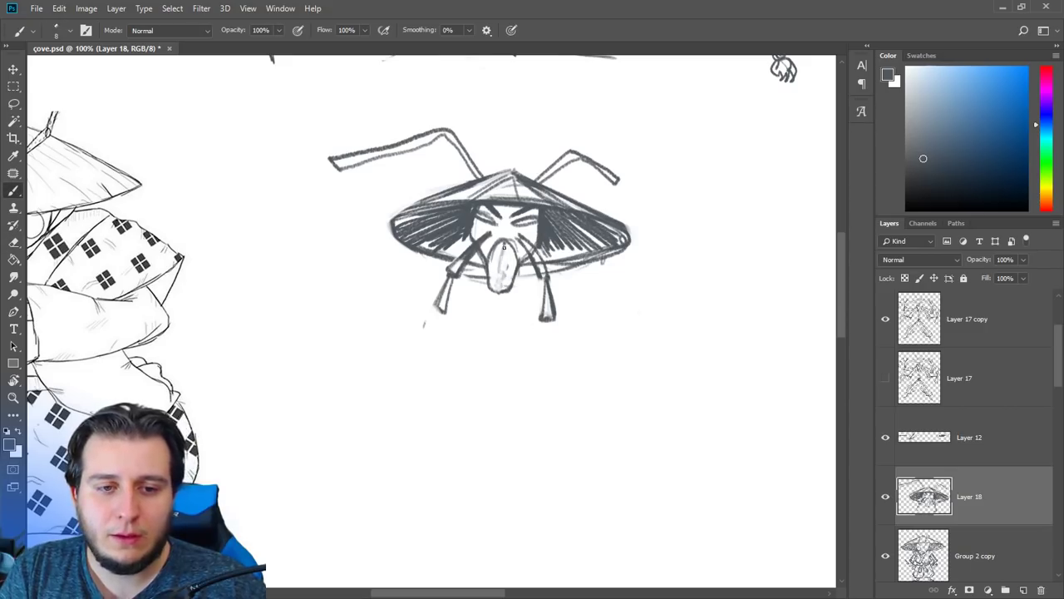
drag(552, 357, 556, 412)
- Sketch a tapering torso from beneath the hat down to a narrow waist sash
key(r)
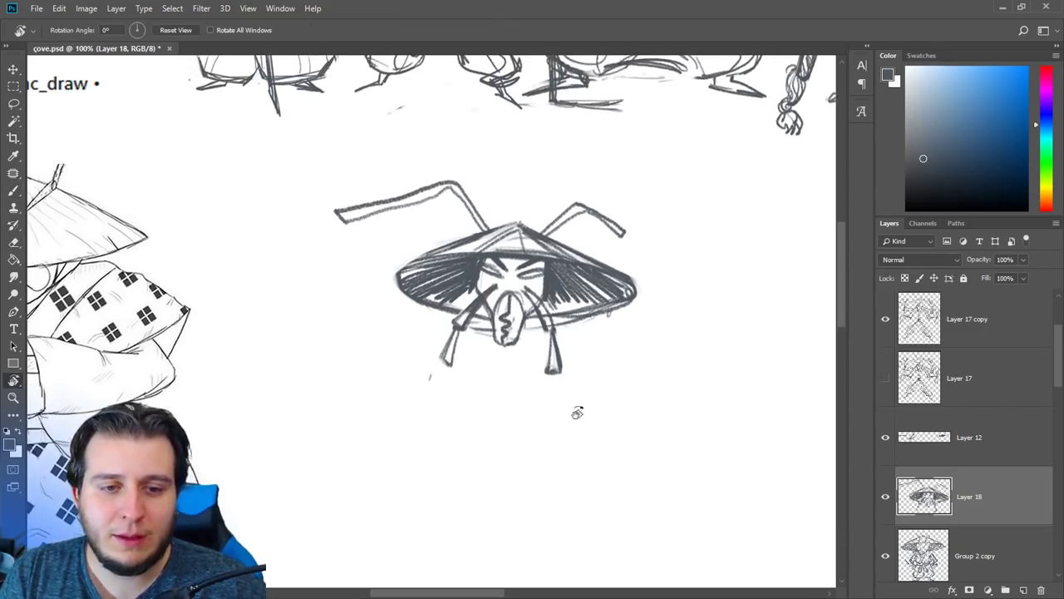
shift+click(622, 393)
mouse_move(620, 387)
mouse_down()
mouse_move(625, 363)
mouse_move(622, 384)
mouse_up()
drag(595, 340, 582, 282)
key(b)
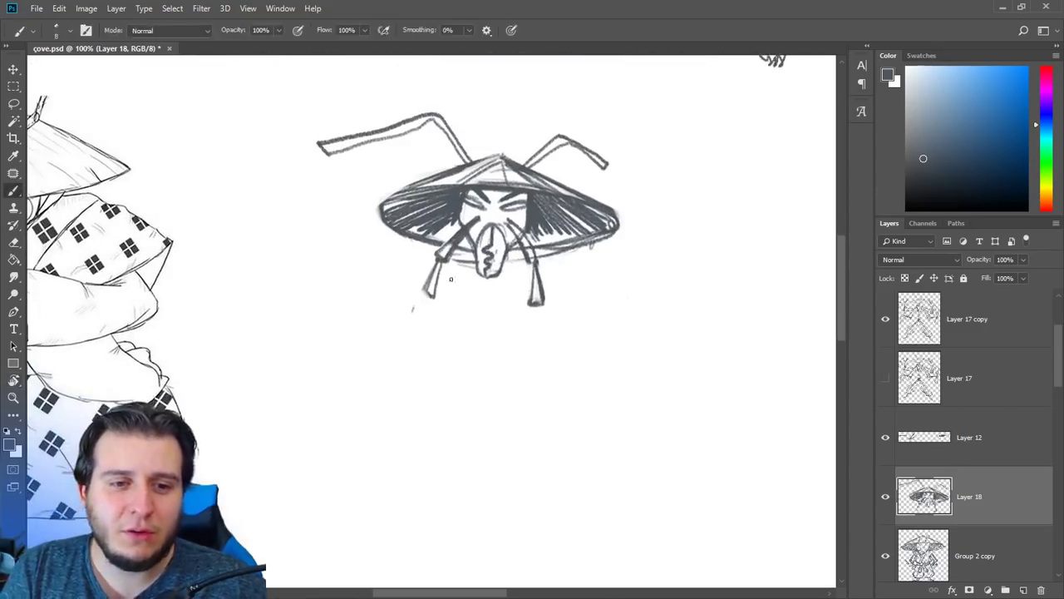
drag(459, 240, 408, 363)
drag(539, 312, 566, 374)
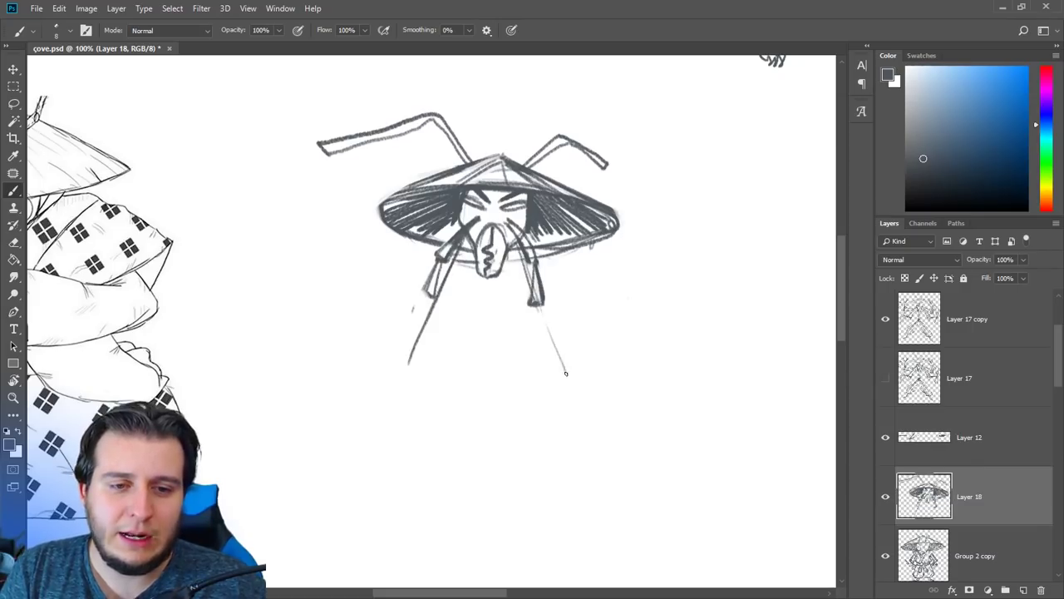
mouse_move(420, 282)
mouse_down()
mouse_move(414, 320)
mouse_move(413, 309)
mouse_move(436, 381)
mouse_move(414, 295)
mouse_move(447, 426)
mouse_up()
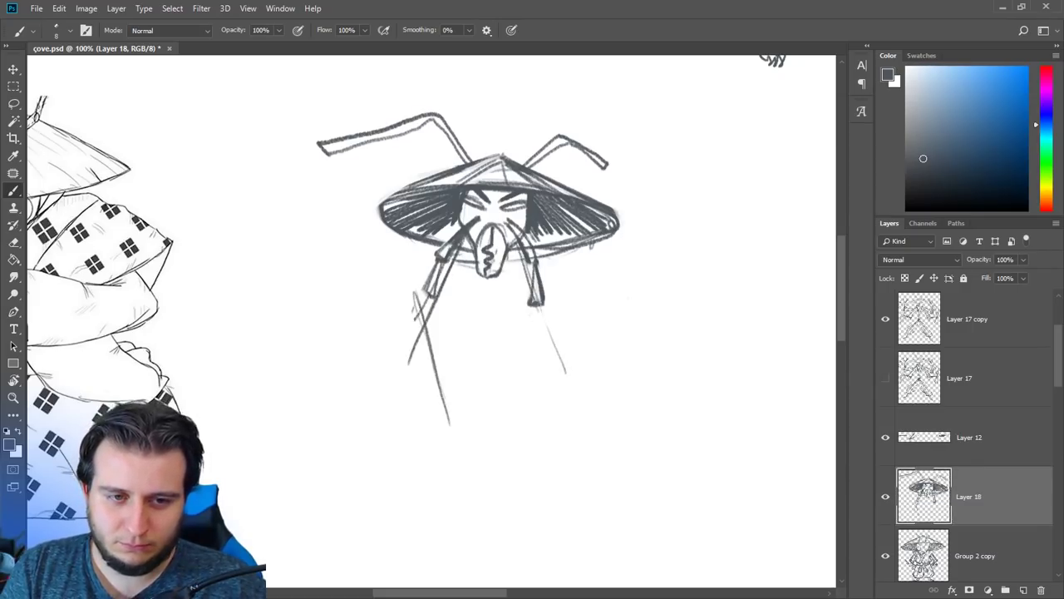
drag(539, 308, 497, 428)
drag(539, 314, 509, 433)
drag(443, 335, 447, 427)
drag(438, 403, 512, 424)
- Sketch a long robe flaring out from the waist, with vertical folds and a curved hem
mouse_move(432, 355)
mouse_down()
mouse_move(497, 425)
mouse_move(425, 484)
mouse_move(417, 507)
mouse_up()
drag(478, 457, 464, 405)
mouse_move(428, 349)
mouse_down()
mouse_move(376, 486)
mouse_move(405, 517)
mouse_move(470, 525)
mouse_up()
drag(459, 395, 453, 529)
drag(489, 392, 465, 524)
drag(507, 370, 505, 486)
mouse_move(503, 333)
mouse_down()
mouse_move(542, 479)
mouse_move(514, 532)
mouse_up()
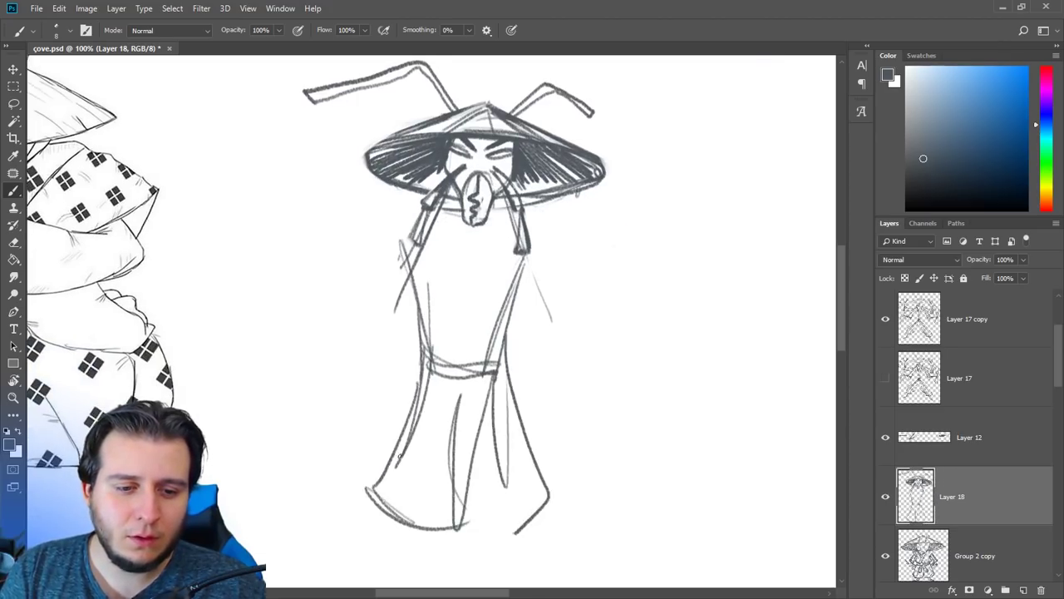
drag(416, 409, 416, 517)
key(e)
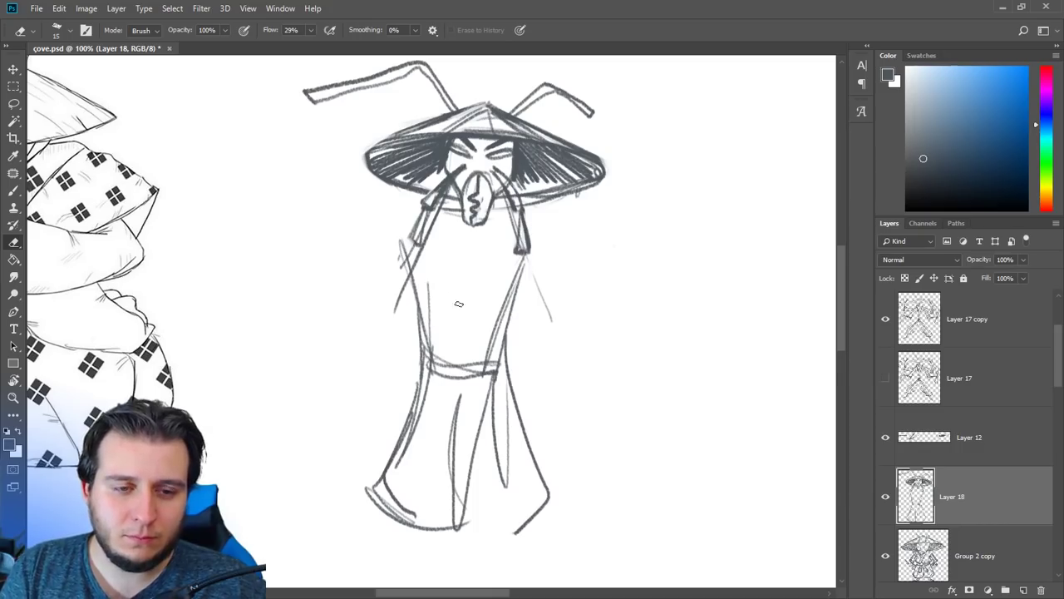
key(b)
drag(424, 211, 388, 214)
drag(388, 216, 421, 303)
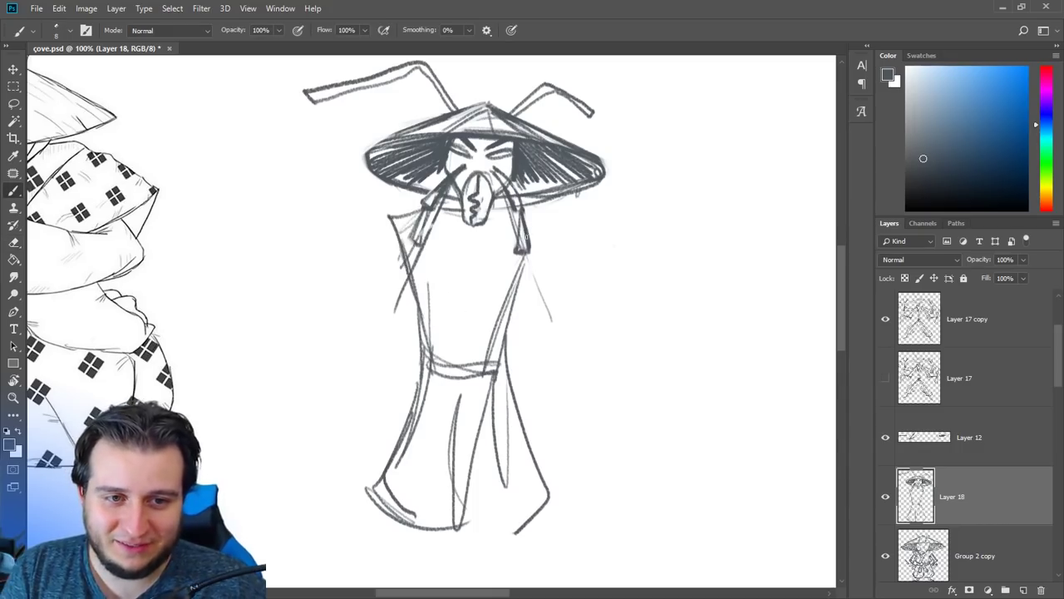
key(ctrl+z)
- Reinforce the torso outline and sketch the arm on the right with its sleeve reaching the hip
drag(401, 241, 423, 341)
drag(419, 279, 433, 351)
mouse_move(422, 247)
mouse_down()
mouse_move(439, 371)
mouse_move(514, 216)
mouse_move(495, 329)
mouse_up()
mouse_move(501, 354)
mouse_down()
mouse_move(547, 257)
mouse_move(541, 279)
mouse_move(579, 366)
mouse_up()
drag(577, 365, 520, 362)
drag(511, 322, 522, 373)
- Sketch the left sleeve with an open cuff and add dark detail strokes beside the sash at the right hip
drag(414, 278, 368, 349)
drag(367, 348, 407, 374)
drag(424, 311, 411, 376)
drag(519, 383, 575, 366)
mouse_move(514, 367)
mouse_down()
mouse_move(576, 368)
mouse_move(546, 389)
mouse_up()
mouse_move(524, 376)
mouse_down()
mouse_move(559, 393)
mouse_move(547, 359)
mouse_move(573, 391)
mouse_move(519, 366)
mouse_up()
- Adjust the body sketch beneath the head with Free Transform and apply the change
key(e)
key(b)
key(b)
key(r)
mouse_move(606, 373)
mouse_down()
mouse_move(623, 349)
mouse_move(619, 367)
mouse_move(725, 302)
mouse_move(734, 273)
mouse_up()
key(ctrl+t)
key(Escape)
key(ctrl+t)
key(Return)
- Set the Chalky Square Painting eraser to 124 px and fade the robe's lines below the waist
scroll(737, 274, down, 3)
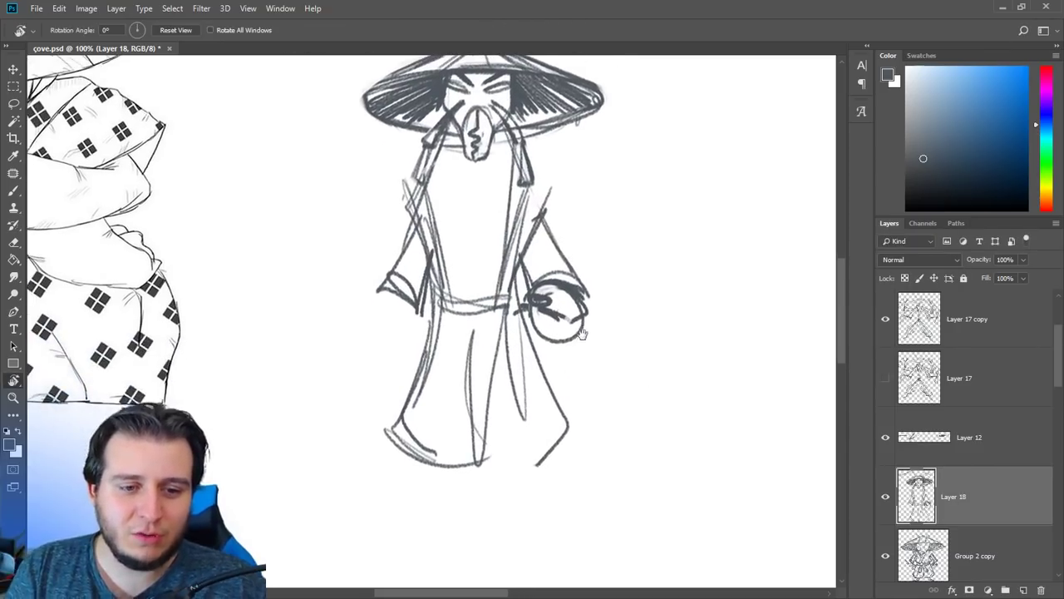
key(b)
key(e)
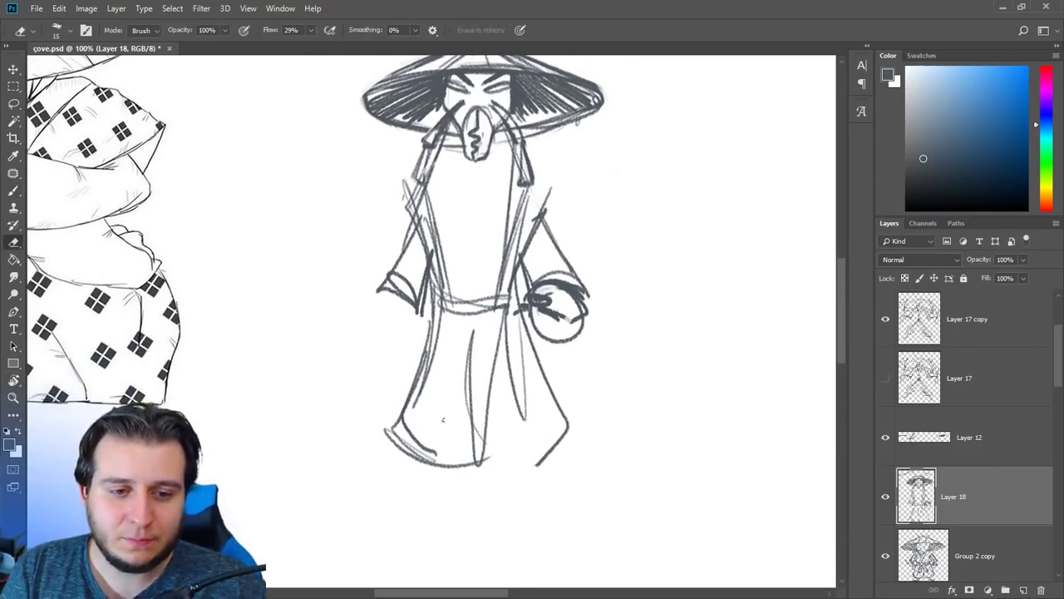
right_click(550, 222)
click(668, 213)
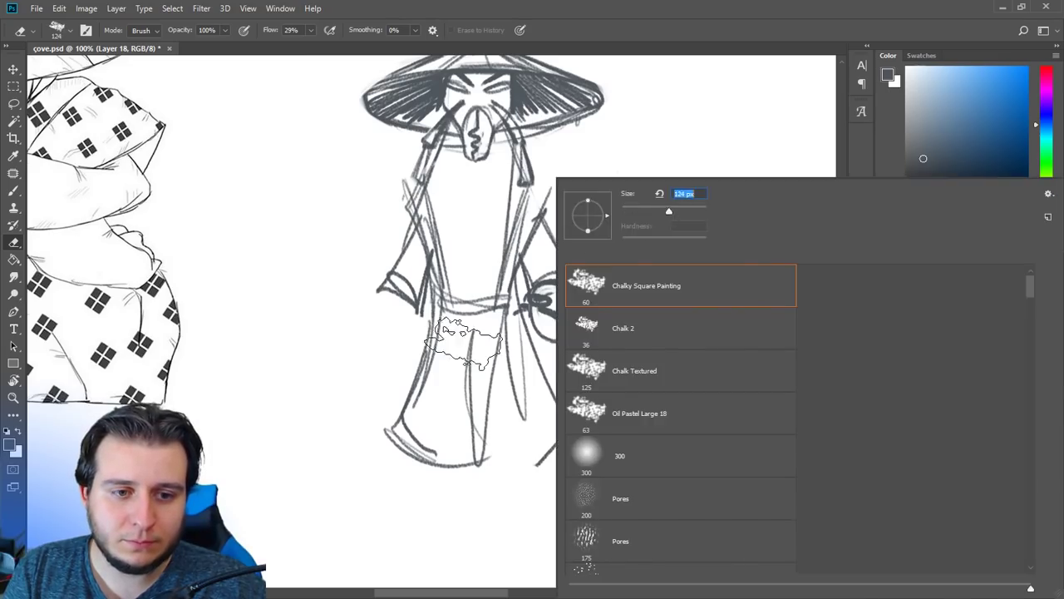
drag(453, 340, 543, 426)
- Try a flared, angular robe outline running from the waist on the lower left of the figure
key(b)
mouse_move(446, 310)
mouse_down()
mouse_move(390, 377)
mouse_move(420, 416)
mouse_up()
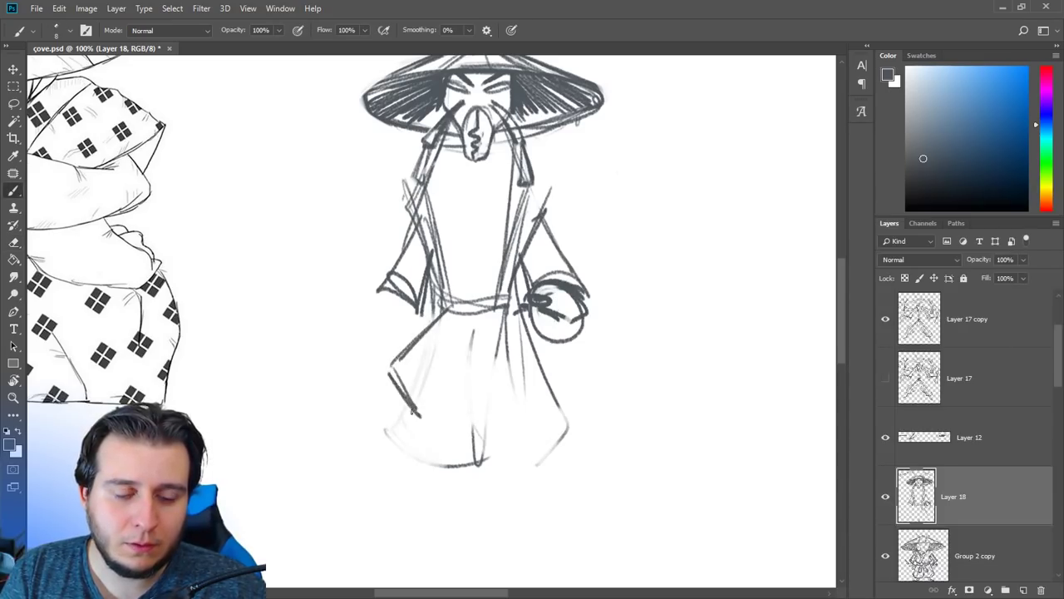
key(e)
drag(408, 374, 410, 390)
key(b)
drag(447, 308, 408, 401)
key(ctrl+z)
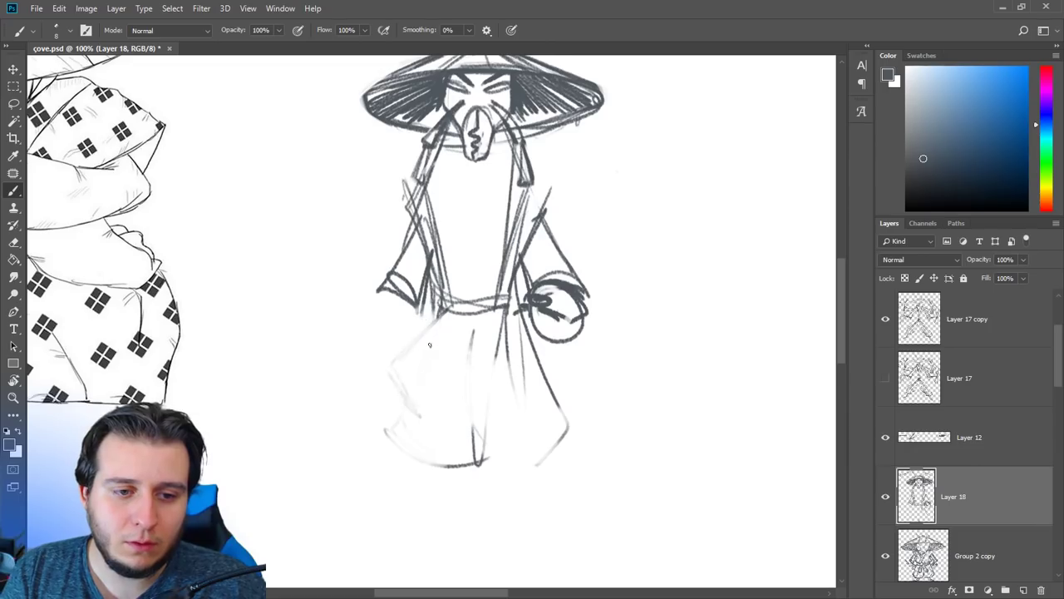
- Sketch baggy trousers gathered at the ankles with an arched gap between the legs, plus pointed shoes
mouse_move(441, 315)
mouse_down()
mouse_move(432, 426)
mouse_move(483, 433)
mouse_move(477, 423)
mouse_move(521, 439)
mouse_up()
drag(504, 308, 566, 430)
mouse_move(497, 356)
mouse_down()
mouse_move(534, 444)
mouse_move(505, 439)
mouse_up()
drag(486, 384, 497, 435)
mouse_move(417, 412)
mouse_down()
mouse_move(453, 447)
mouse_move(491, 433)
mouse_move(416, 468)
mouse_move(472, 450)
mouse_move(559, 474)
mouse_up()
- Draw the waistband line and redefine the trousers' hip contours, fading stray lines on the left thigh
key(e)
key(b)
mouse_move(420, 210)
mouse_down()
mouse_move(444, 283)
mouse_move(519, 282)
mouse_up()
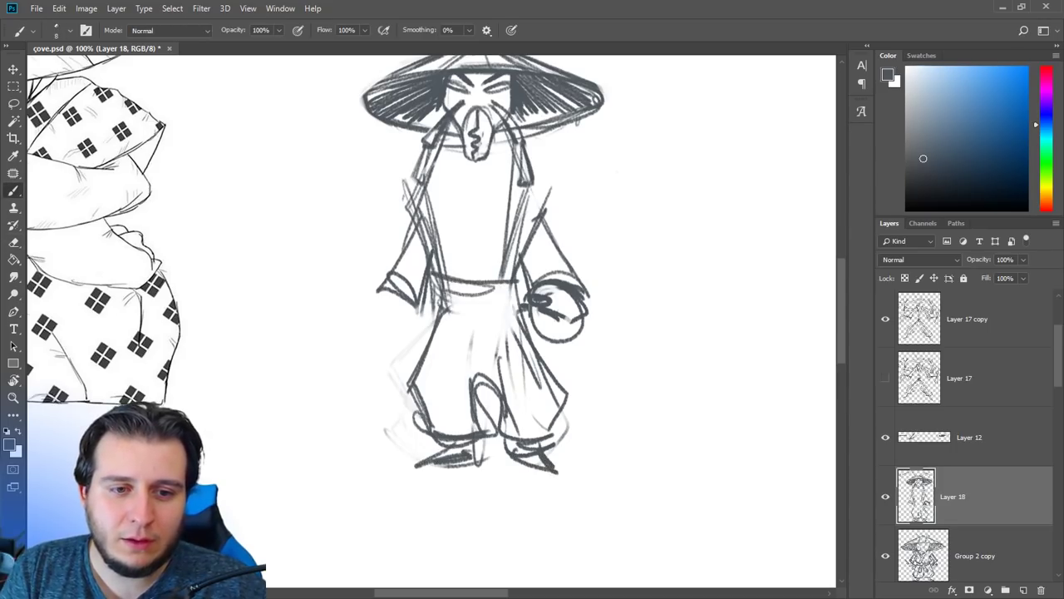
drag(449, 283, 411, 366)
key(e)
drag(456, 316, 436, 362)
key(b)
drag(441, 286, 412, 367)
drag(429, 313, 412, 376)
drag(533, 258, 513, 338)
- Try fading the torso and upper arms and sketching wide sloping shoulders beneath the hat
key(e)
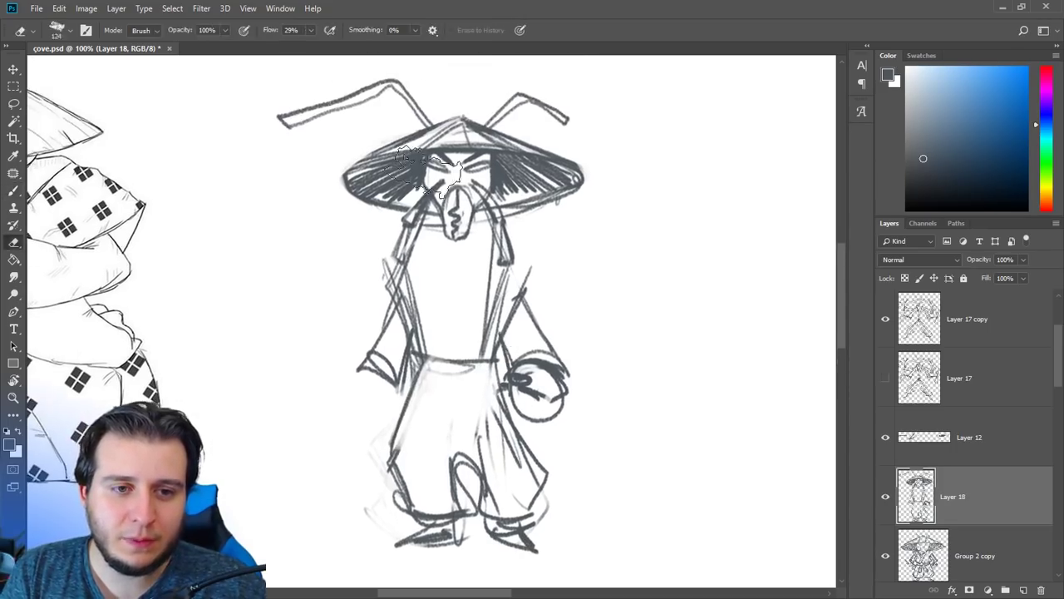
mouse_move(421, 295)
mouse_down()
mouse_move(416, 310)
mouse_move(492, 329)
mouse_move(428, 296)
mouse_move(440, 282)
mouse_up()
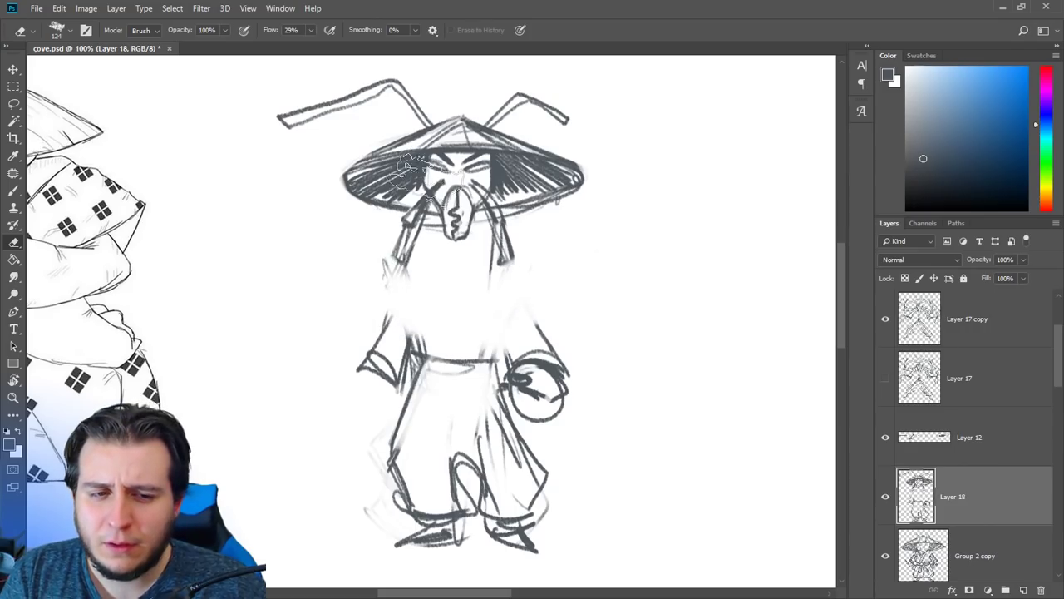
key(b)
drag(420, 204, 373, 237)
key(ctrl+z)
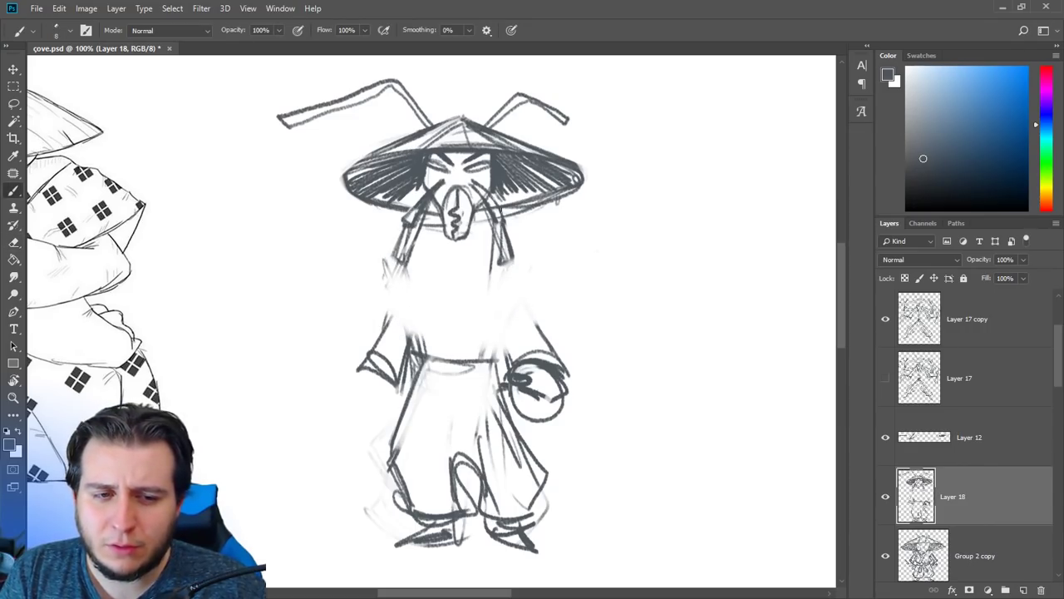
drag(499, 193, 553, 232)
key(e)
key(b)
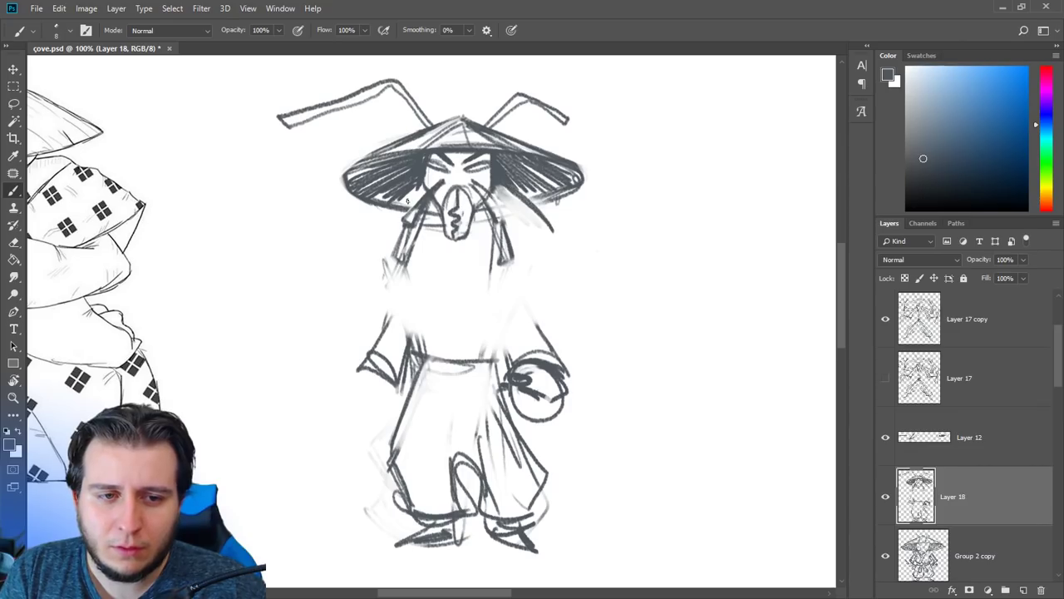
drag(422, 186, 378, 231)
- Try a broad, boxy upper body with straight sides and a heavy lower edge above the waist
mouse_move(424, 188)
mouse_down()
mouse_move(375, 240)
mouse_move(391, 322)
mouse_move(511, 314)
mouse_up()
key(e)
key(b)
drag(391, 309, 524, 306)
drag(526, 246, 542, 306)
drag(548, 228, 540, 308)
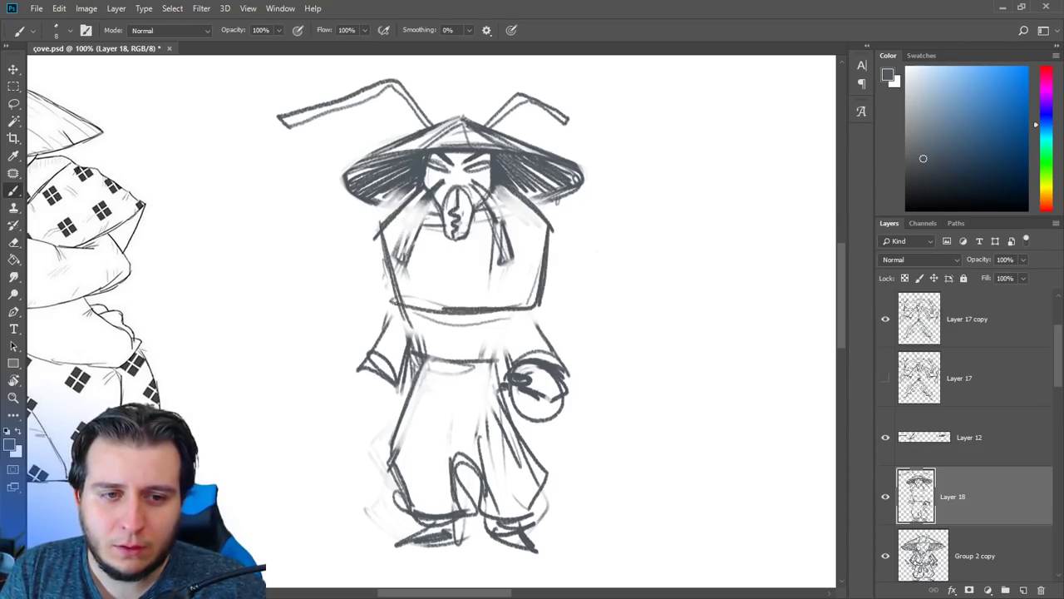
- Undo the boxy upper-body strokes and the fading of the narrow torso and arms
key(ctrl+alt+z)
key(ctrl+alt+z)
key(ctrl+alt+z)
key(ctrl+alt+z)
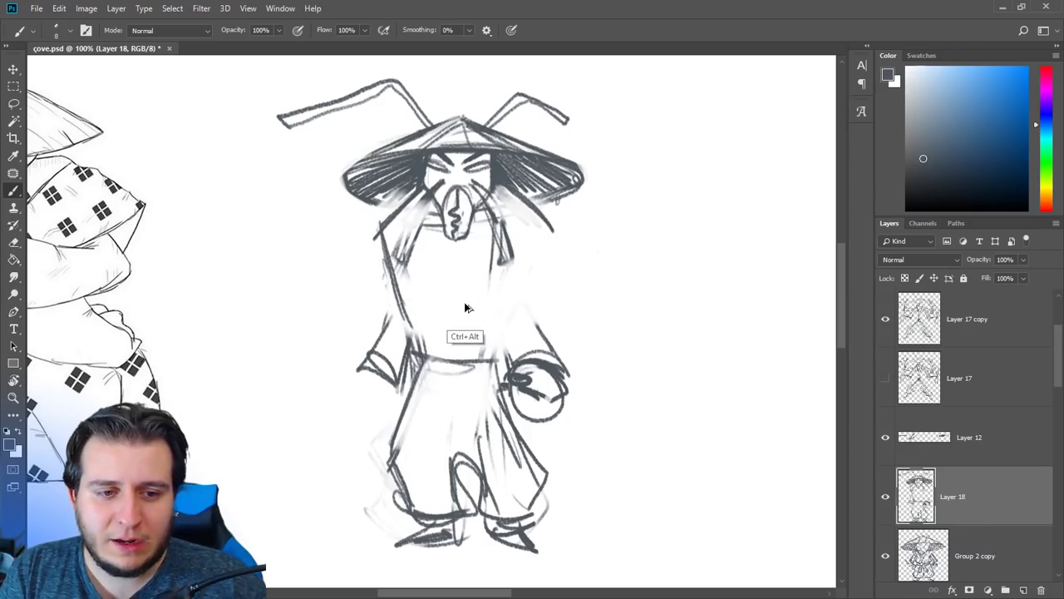
key(ctrl+alt+z)
key(ctrl+alt+z)
key(ctrl+alt+z)
key(ctrl+alt+z)
key(ctrl+alt+z)
key(ctrl+alt+z)
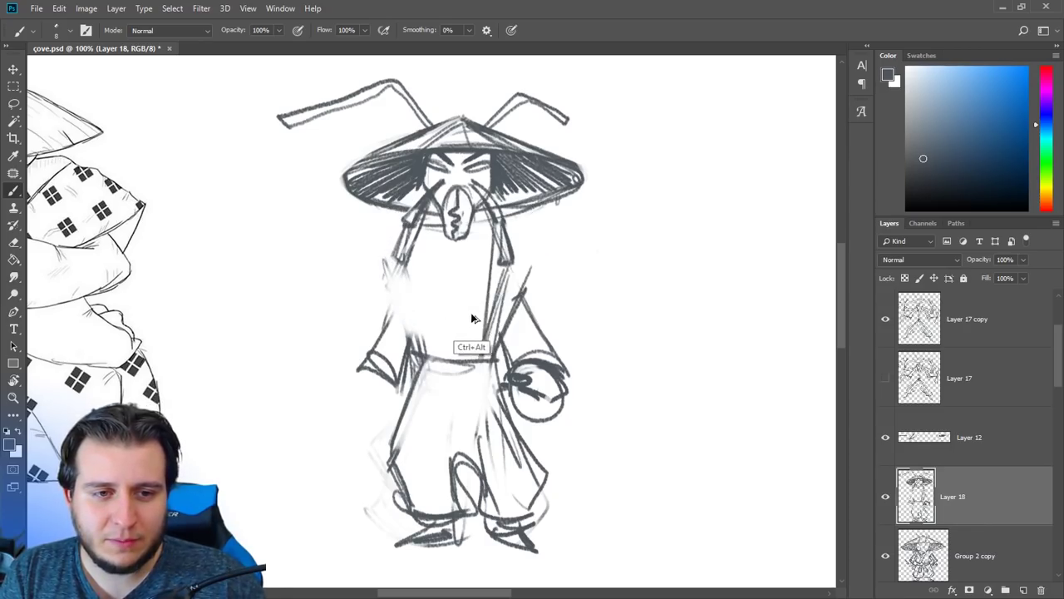
key(ctrl+alt+z)
key(ctrl+alt+z)
key(ctrl+alt+z)
key(ctrl+alt+z)
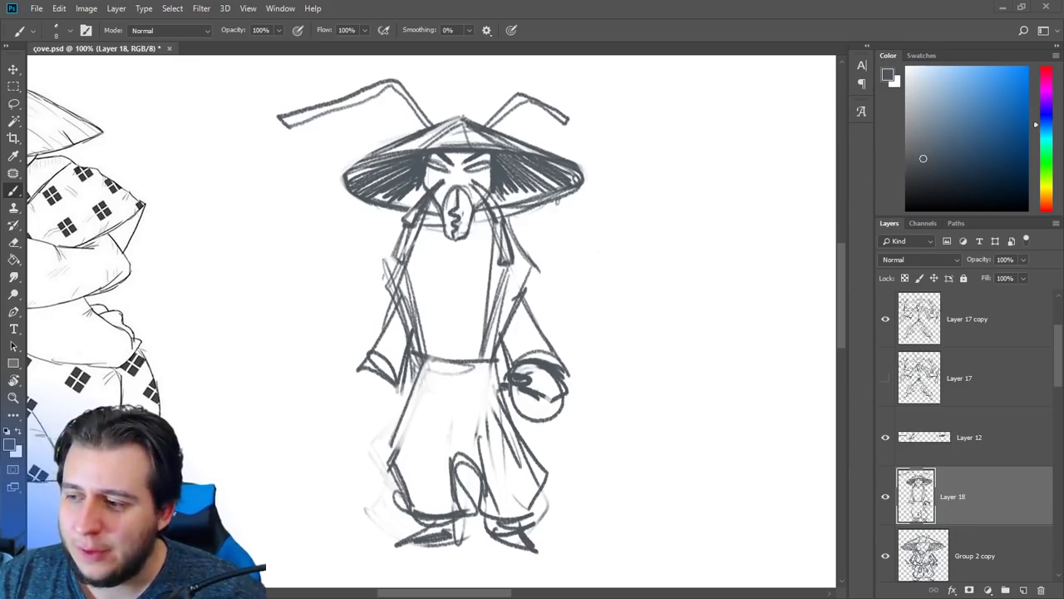
- Examine the Rascunho brush's Transfer settings, including the control options for Opacity Jitter
drag(531, 342, 562, 298)
key(e)
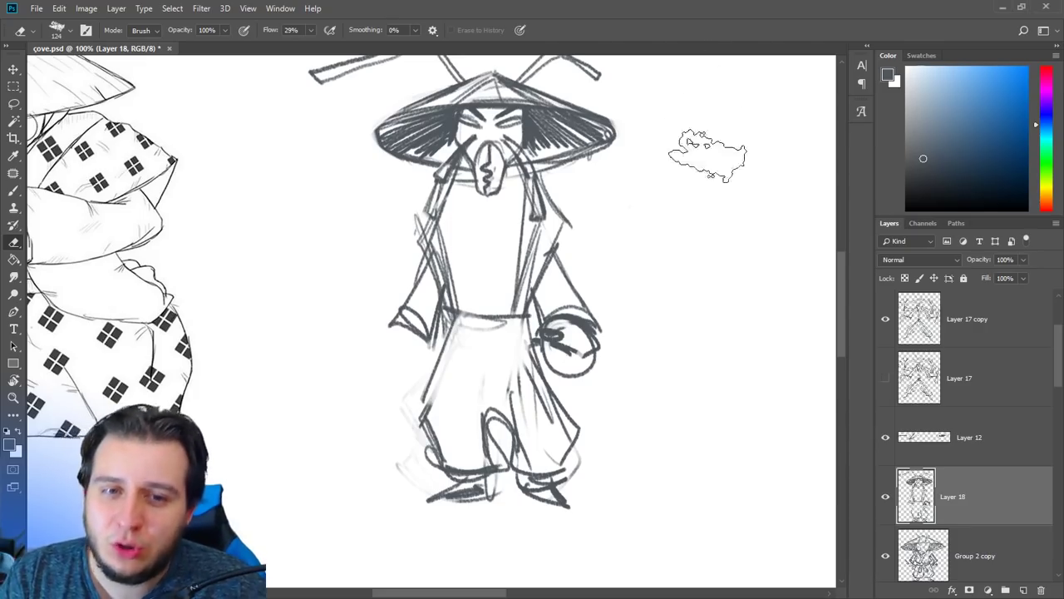
drag(711, 158, 570, 208)
key(b)
right_click(623, 183)
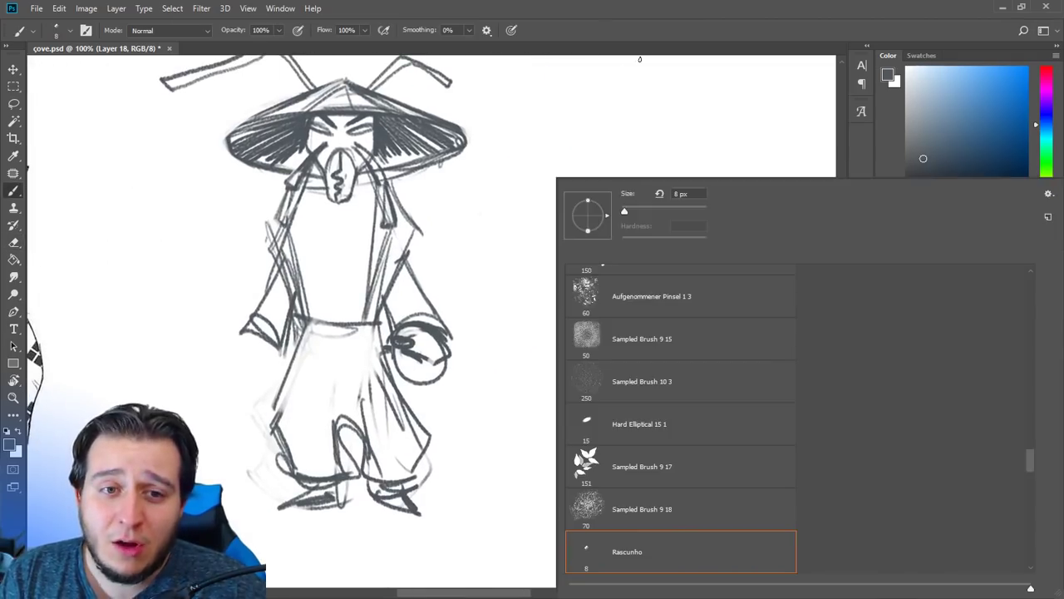
click(641, 60)
key(F5)
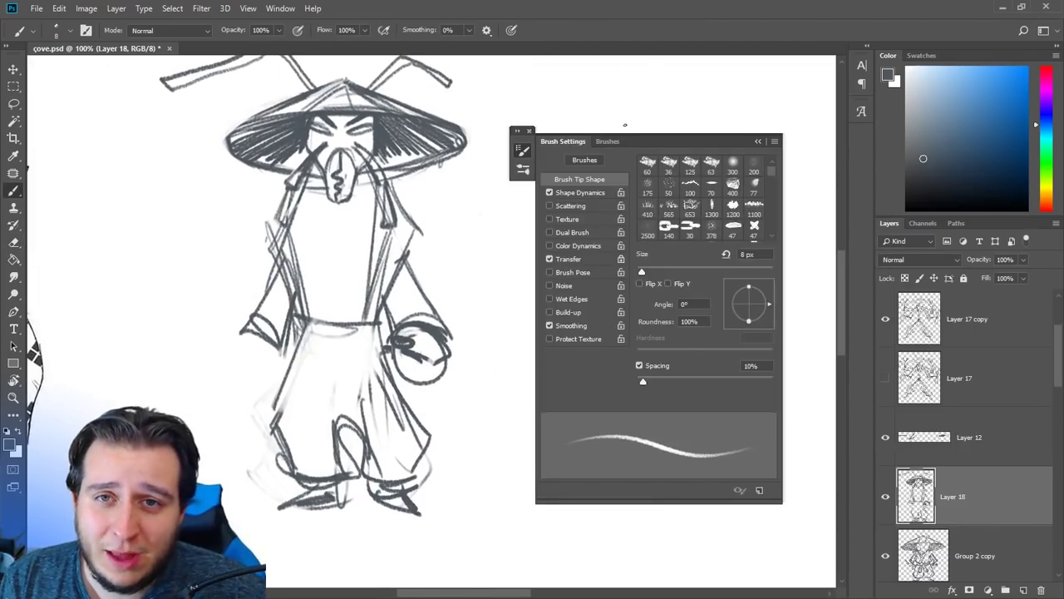
click(578, 259)
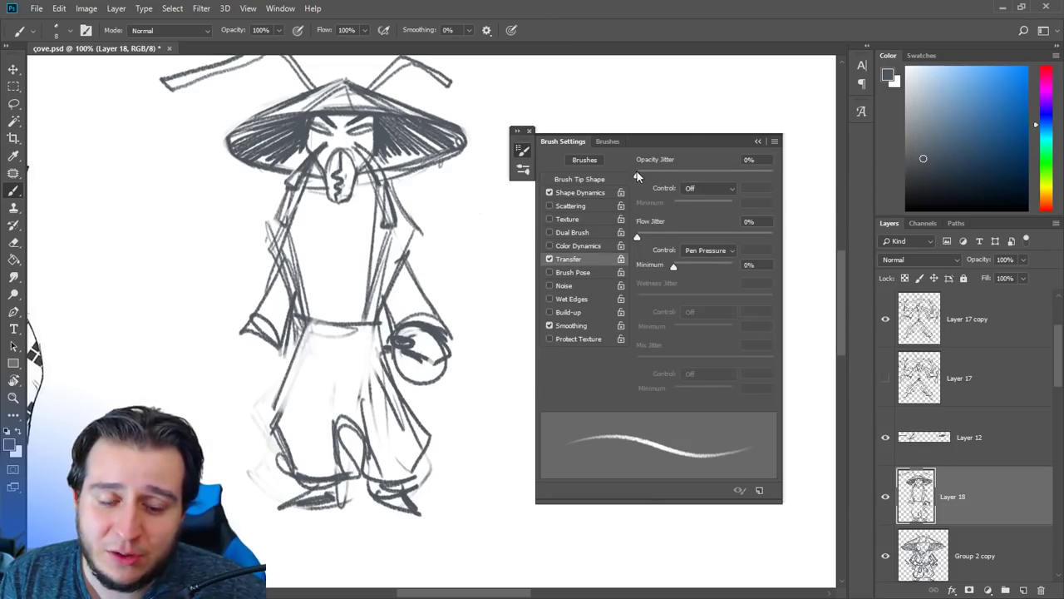
mouse_move(637, 173)
mouse_down()
mouse_move(741, 173)
mouse_move(632, 188)
mouse_up()
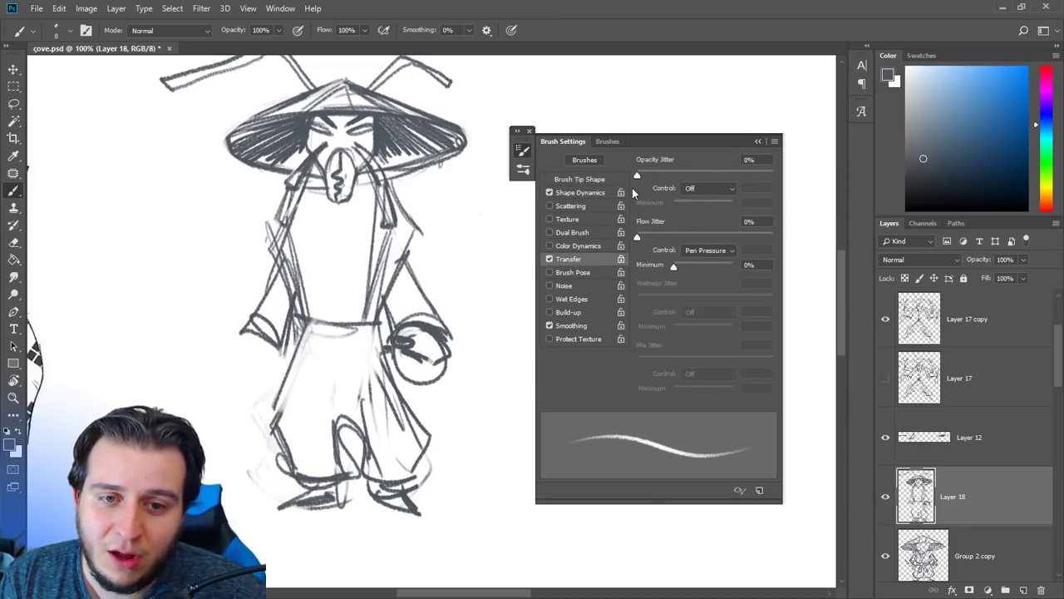
click(699, 188)
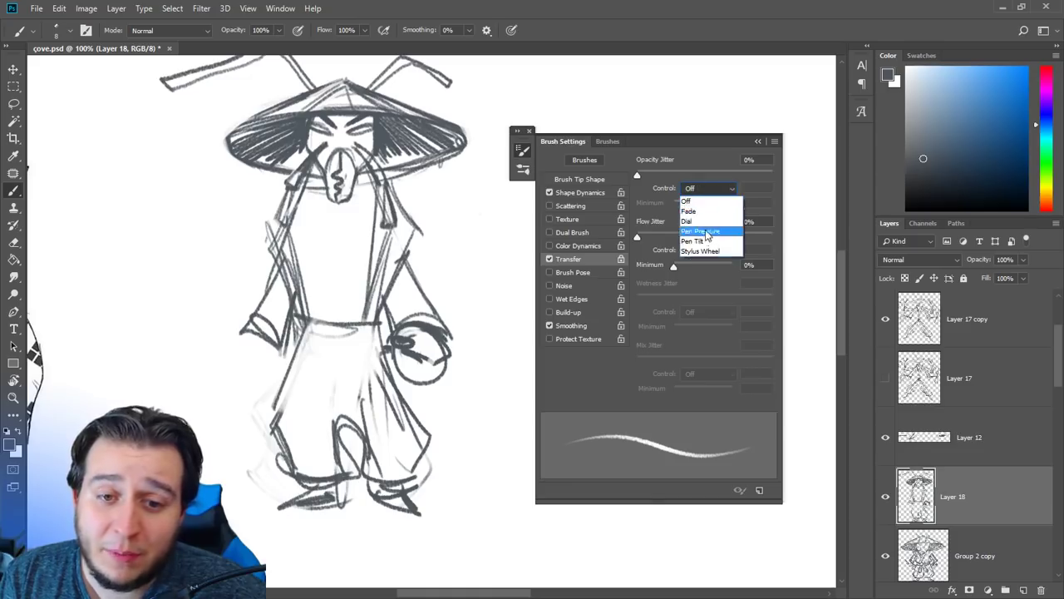
click(678, 188)
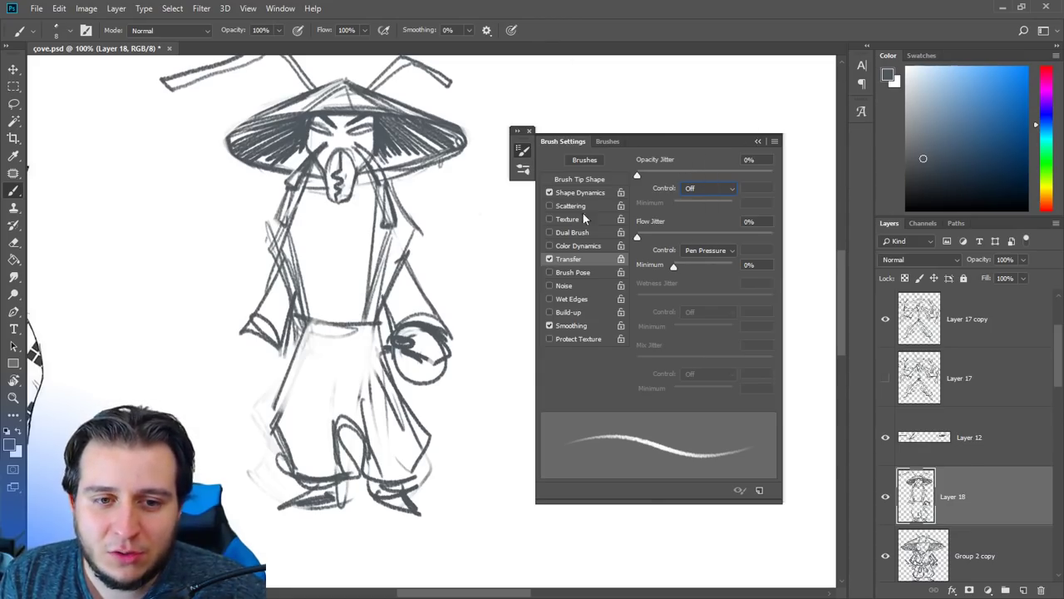
click(758, 142)
click(529, 130)
- Sketch a long vertical cane running from the hand on the right down past the feet
scroll(718, 225, left, 5)
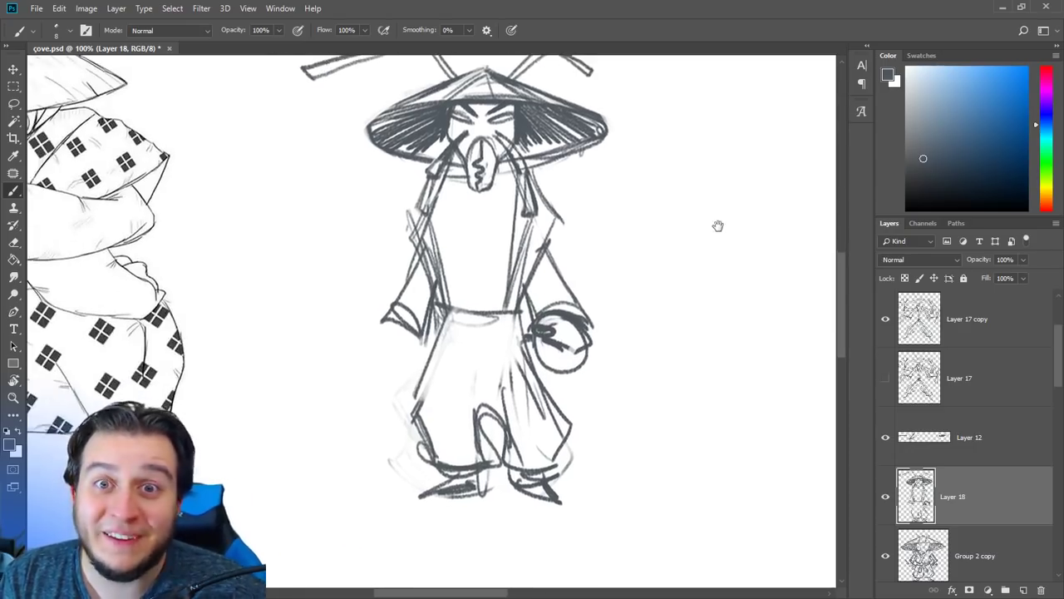
mouse_move(663, 246)
mouse_down()
mouse_move(635, 271)
mouse_move(679, 286)
mouse_move(700, 247)
mouse_up()
mouse_move(652, 317)
mouse_down()
mouse_move(640, 334)
mouse_move(645, 495)
mouse_up()
drag(654, 378, 649, 507)
drag(648, 331, 648, 499)
mouse_move(631, 309)
mouse_down()
mouse_move(654, 315)
mouse_move(658, 329)
mouse_up()
- Fade the right arm's outer line and redraw the sleeve as one long slope from shoulder to hand
key(e)
drag(668, 256, 640, 187)
key(b)
drag(614, 148, 670, 307)
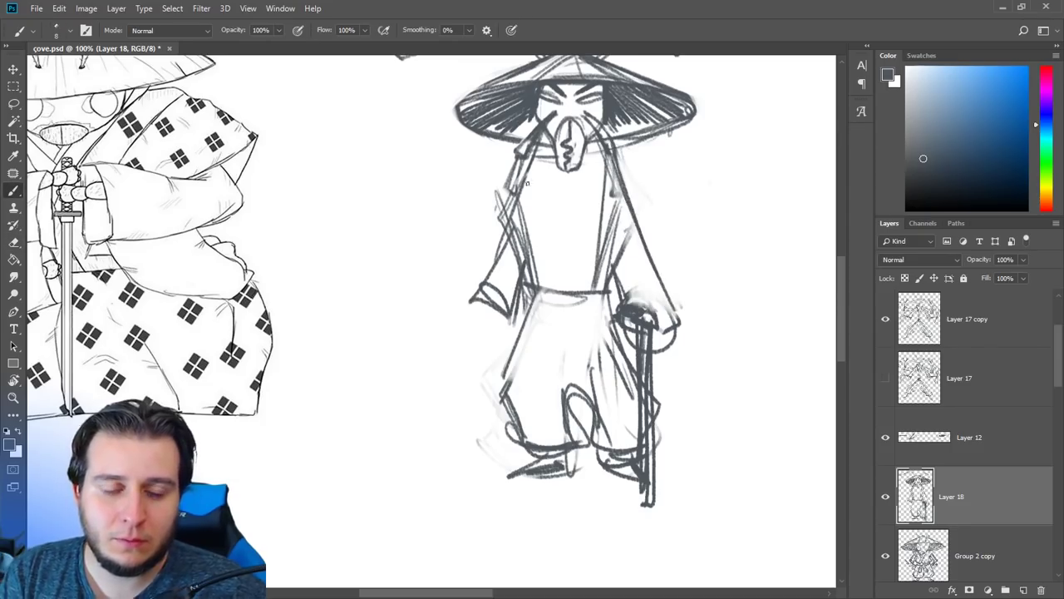
- Redraw the left arm as a fuller sleeve and darken the robe's edge beside it
drag(536, 150, 471, 304)
key(e)
key(b)
mouse_move(499, 260)
mouse_down()
mouse_move(474, 301)
mouse_move(527, 307)
mouse_up()
drag(536, 240, 514, 291)
drag(529, 193, 532, 297)
drag(516, 173, 526, 224)
- Draw the robe's crossed lapels from the neck down to the waist
mouse_move(545, 138)
mouse_down()
mouse_move(564, 256)
mouse_move(574, 260)
mouse_up()
drag(596, 143, 552, 208)
drag(597, 166, 564, 261)
drag(565, 210, 557, 289)
mouse_move(558, 210)
mouse_down()
mouse_move(541, 289)
mouse_move(595, 286)
mouse_up()
- Sketch a sash knot at the waist with two ends hanging down the robe
drag(553, 287, 570, 308)
drag(561, 300, 531, 374)
mouse_move(557, 310)
mouse_down()
mouse_move(538, 386)
mouse_move(553, 386)
mouse_up()
mouse_move(562, 316)
mouse_down()
mouse_move(562, 391)
mouse_move(584, 394)
mouse_up()
mouse_move(577, 299)
mouse_down()
mouse_move(595, 363)
mouse_move(585, 375)
mouse_up()
- Replace the left trouser leg with a long robe skirt, drawing its side edge and curved hem
key(e)
drag(524, 392, 511, 371)
key(b)
drag(542, 296, 499, 415)
mouse_move(536, 305)
mouse_down()
mouse_move(494, 421)
mouse_move(517, 460)
mouse_up()
key(e)
drag(509, 416, 588, 456)
key(b)
drag(490, 428, 574, 453)
drag(573, 451, 597, 447)
- Fade the gap between the legs, extend the hem to the cane and add a fold below the waist
key(e)
drag(572, 394, 599, 446)
key(b)
drag(602, 452, 637, 453)
drag(648, 451, 657, 421)
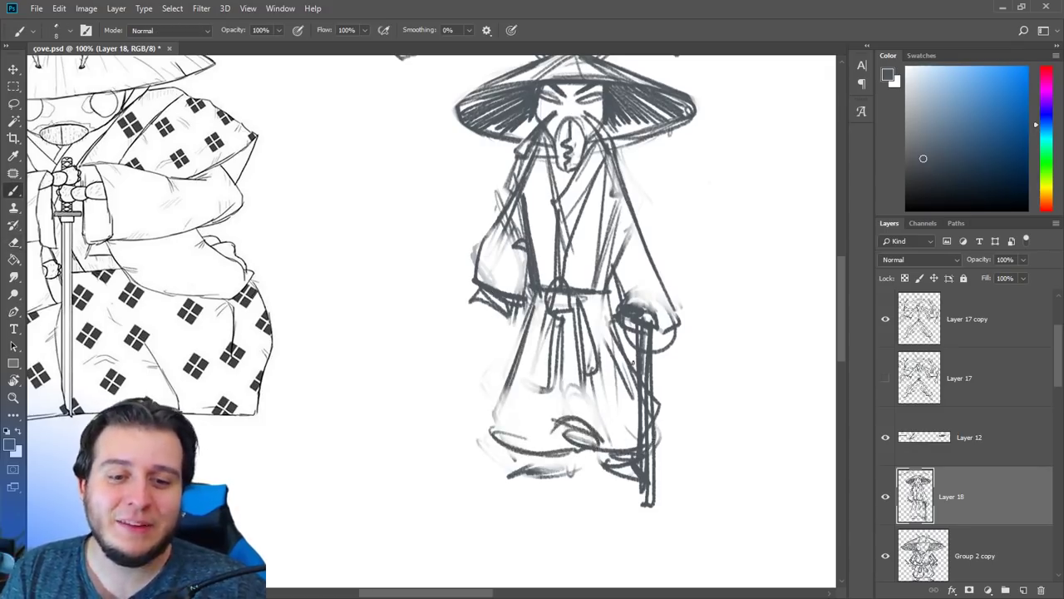
drag(619, 331, 635, 367)
- Fade the old shoes and redraw pointed feet protruding on both sides beneath the robe's hem
mouse_move(546, 457)
mouse_down()
mouse_move(490, 476)
mouse_move(515, 469)
mouse_up()
key(e)
mouse_move(524, 483)
mouse_down()
mouse_move(559, 476)
mouse_move(484, 475)
mouse_up()
key(b)
mouse_move(485, 475)
mouse_down()
mouse_move(556, 465)
mouse_move(685, 482)
mouse_up()
key(e)
key(b)
drag(662, 412, 597, 466)
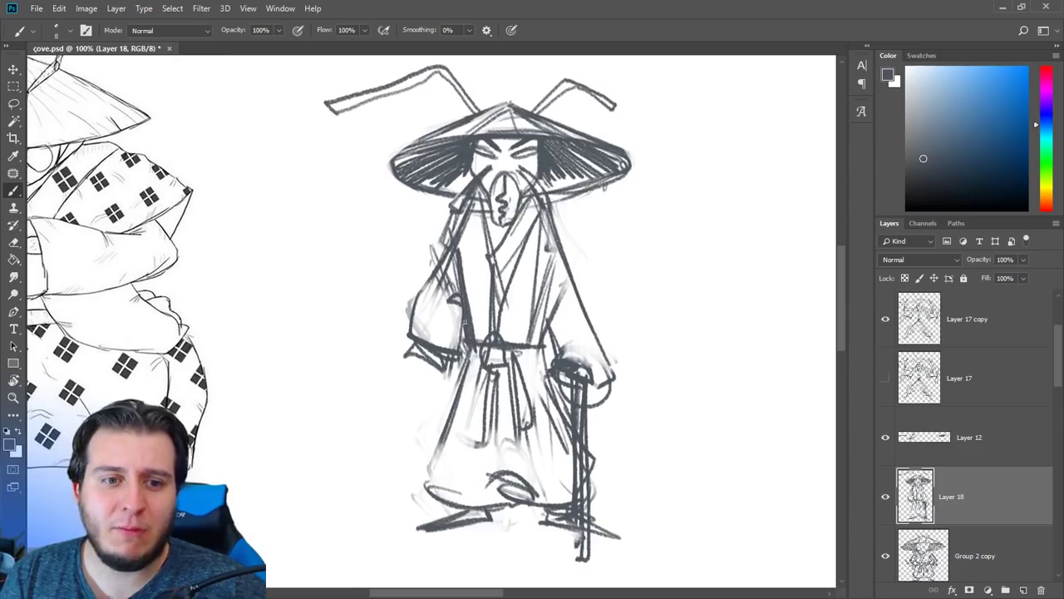
- Redraw the waist sash as a thicker band with a rounded knot and squared-off hanging ends
key(e)
key(b)
mouse_move(491, 345)
mouse_down()
mouse_move(509, 364)
mouse_move(508, 332)
mouse_move(549, 337)
mouse_move(544, 354)
mouse_up()
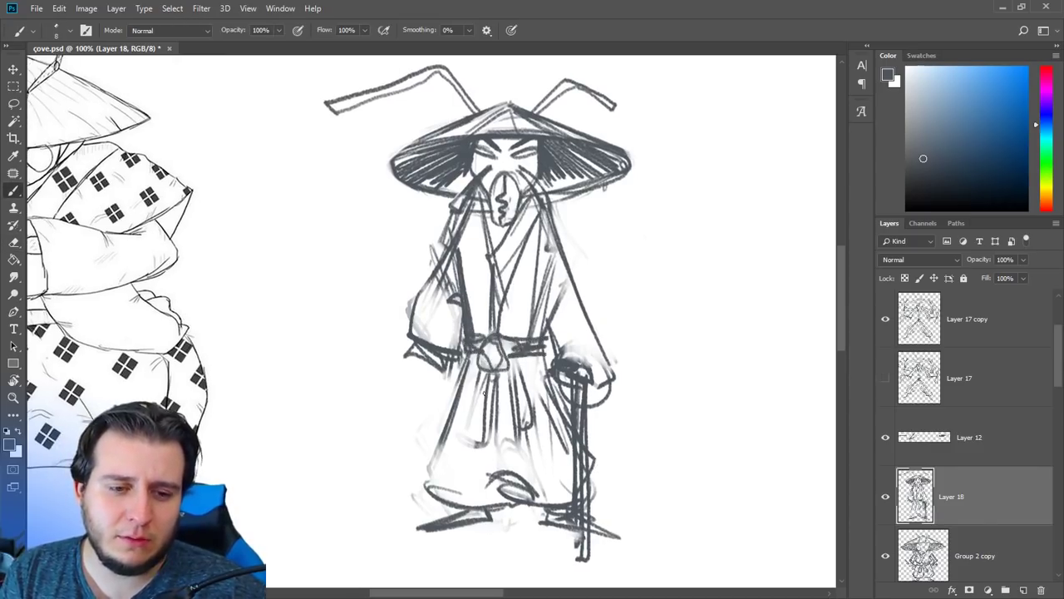
mouse_move(481, 365)
mouse_down()
mouse_move(463, 444)
mouse_move(502, 373)
mouse_move(528, 426)
mouse_up()
drag(518, 357, 536, 428)
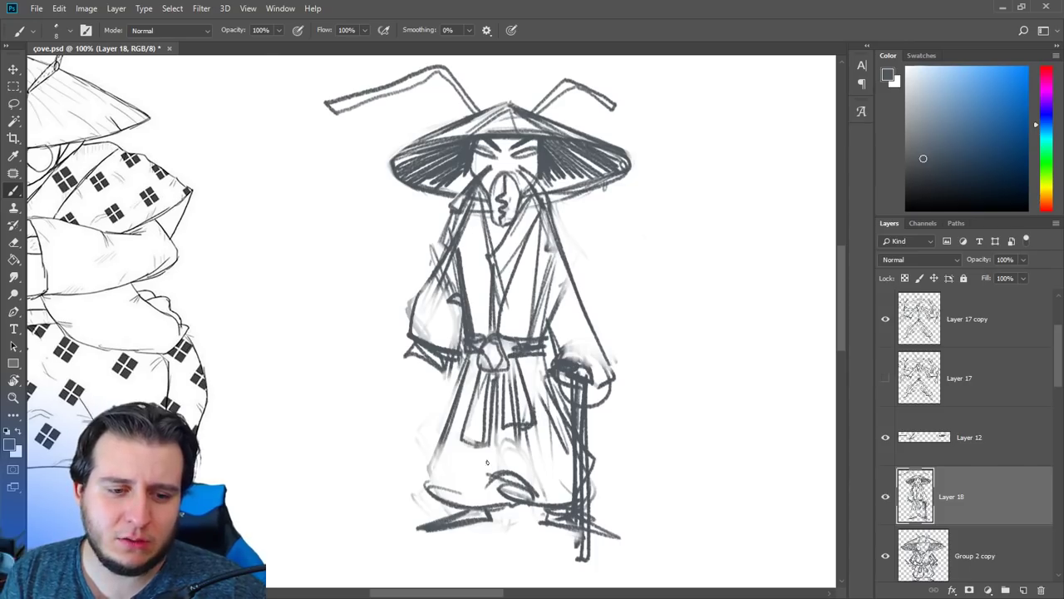
- Redraw the robe's lower left edge and erase the stray cuff lines from the left sleeve
drag(430, 472, 431, 498)
drag(452, 453, 435, 520)
key(e)
mouse_move(409, 439)
mouse_down()
mouse_move(390, 414)
mouse_move(423, 435)
mouse_move(397, 375)
mouse_up()
key(b)
- Clean up the outer left arm and reinforce the coat's edges on both sides of the chest
key(e)
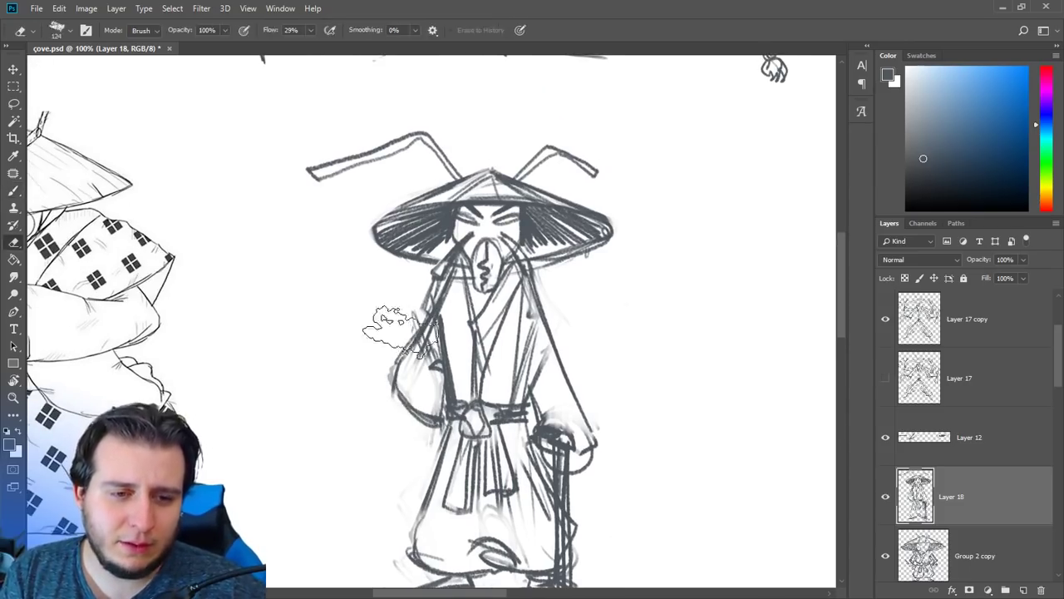
drag(411, 304, 419, 341)
key(b)
mouse_move(443, 282)
mouse_down()
mouse_move(394, 364)
mouse_move(430, 343)
mouse_up()
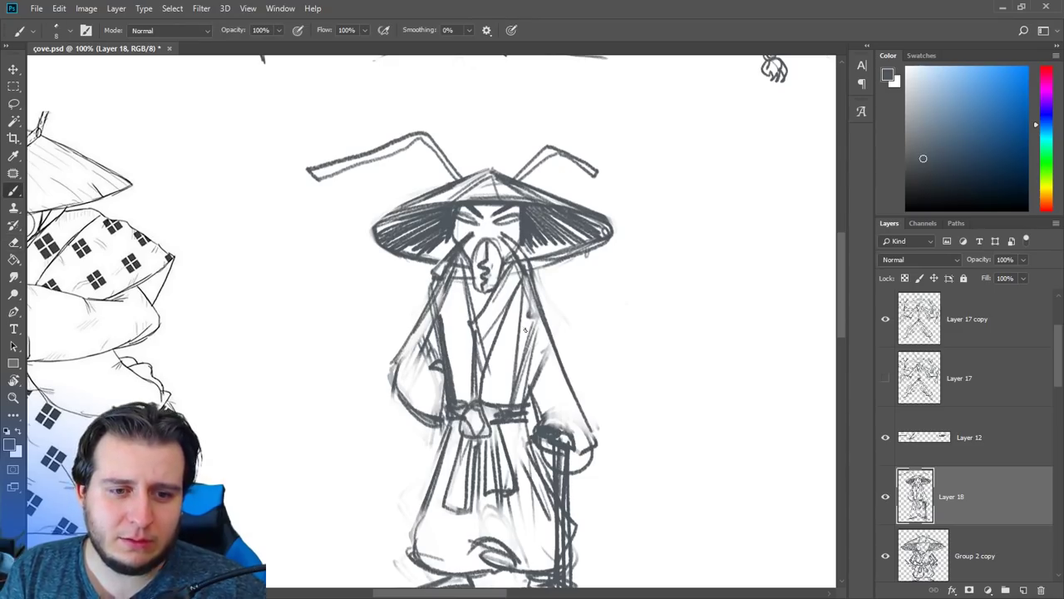
drag(525, 308, 518, 393)
drag(540, 274, 536, 287)
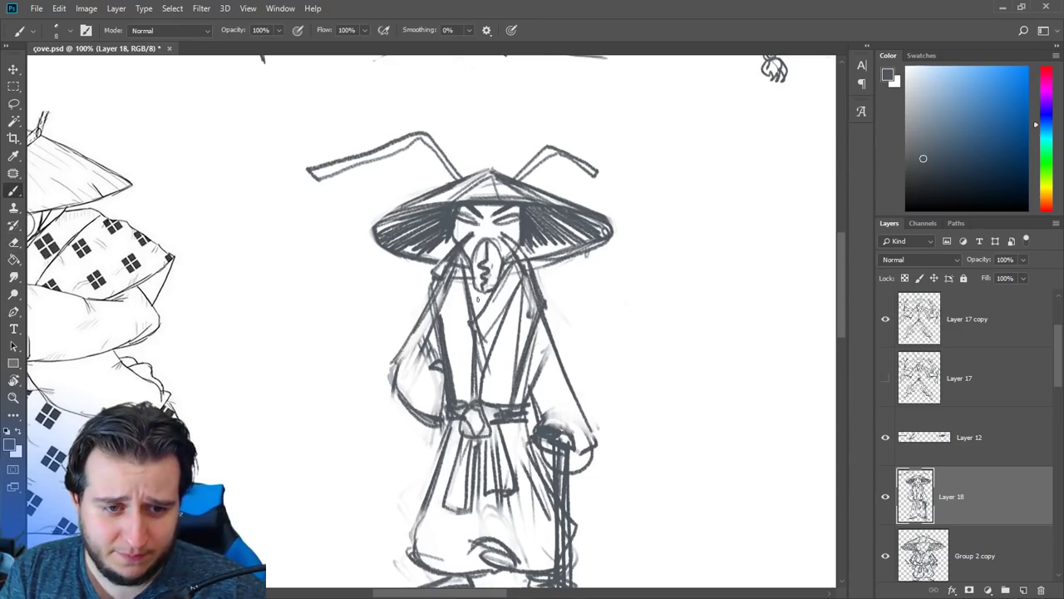
- Set the eraser to 34 px, clear stray lines at the left shoulder and redraw the coat's left collar
key(e)
right_click(471, 311)
click(565, 211)
click(598, 128)
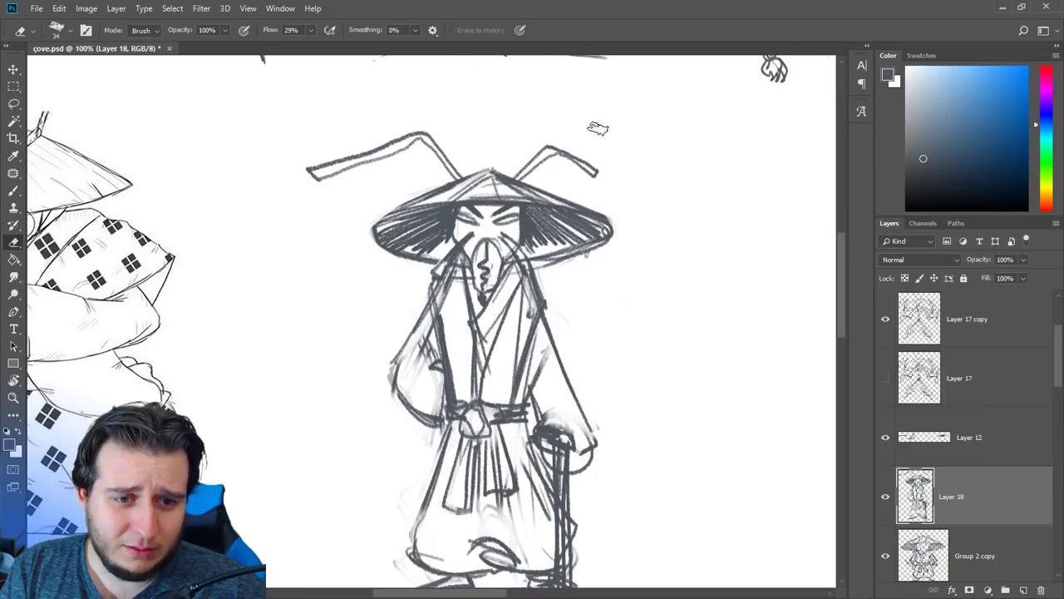
mouse_move(461, 296)
mouse_down()
mouse_move(460, 264)
mouse_move(447, 287)
mouse_up()
key(b)
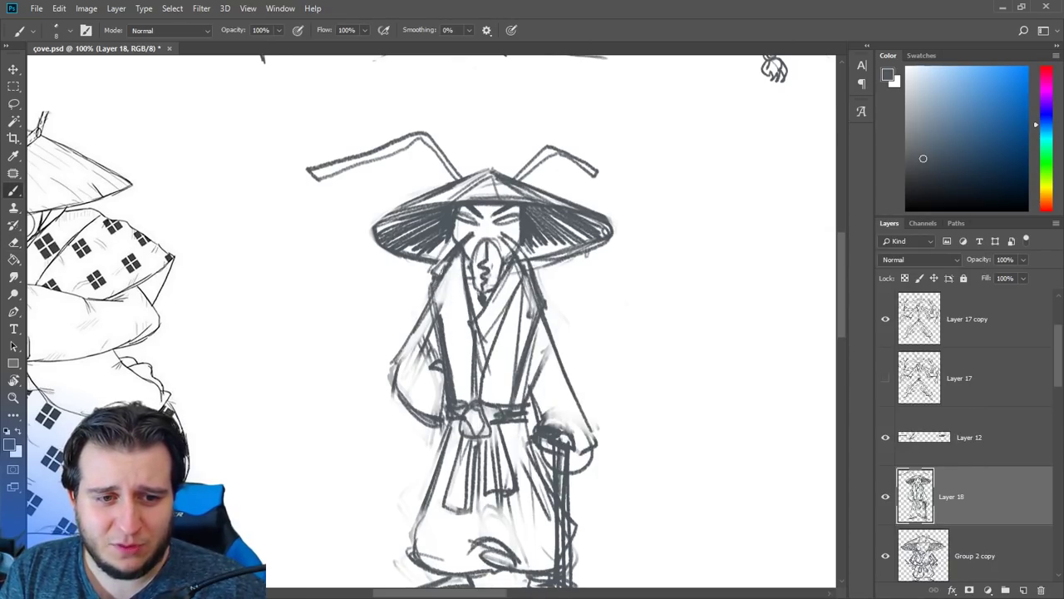
drag(441, 276, 448, 351)
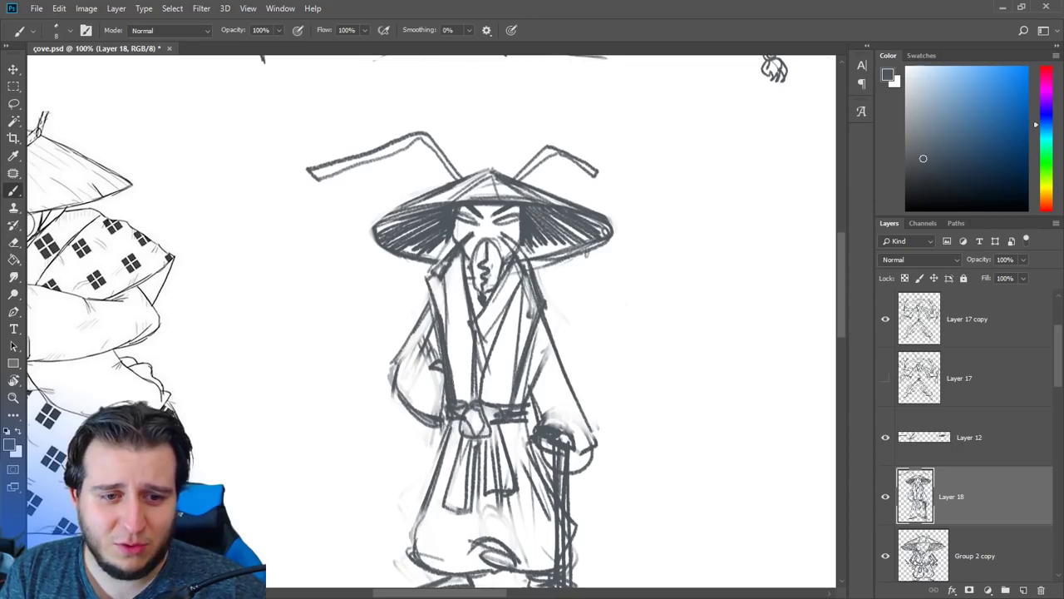
- Erase the line at the right shoulder and draw the coat's pointed collar flap there
key(e)
drag(543, 303, 531, 339)
key(b)
drag(539, 319, 520, 363)
- Redraw the left sleeve hanging lower beside the sash and fade the old lines around its cuff
mouse_move(436, 368)
mouse_down()
mouse_move(404, 429)
mouse_move(427, 462)
mouse_up()
key(e)
mouse_move(423, 414)
mouse_down()
mouse_move(442, 423)
mouse_move(444, 458)
mouse_up()
key(b)
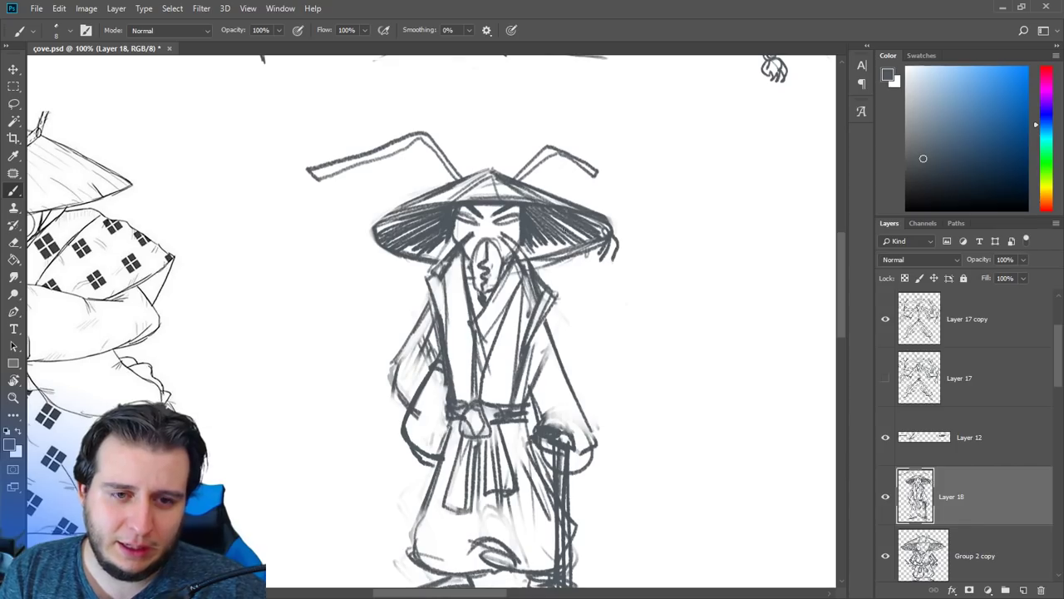
- Undo the fingers at the hat's right edge, clear a patch of brim shading and sketch the raised hand with the forearm's outer line
key(ctrl+z)
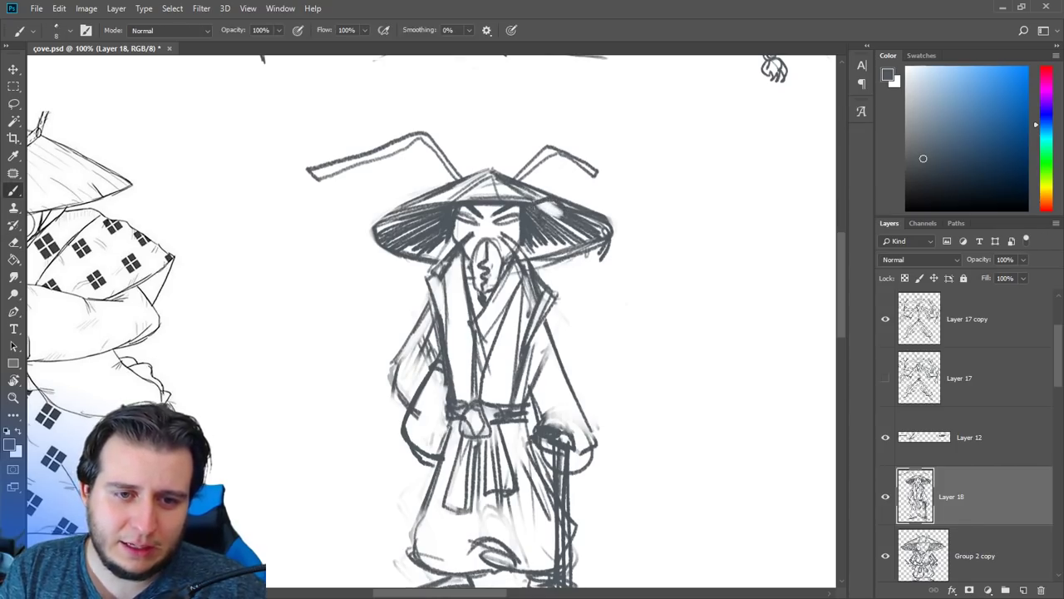
drag(536, 208, 554, 221)
key(e)
mouse_move(543, 209)
mouse_down()
mouse_move(558, 220)
mouse_move(546, 227)
mouse_move(553, 239)
mouse_move(575, 248)
mouse_move(549, 260)
mouse_move(624, 316)
mouse_up()
key(b)
key(e)
key(b)
key(e)
key(b)
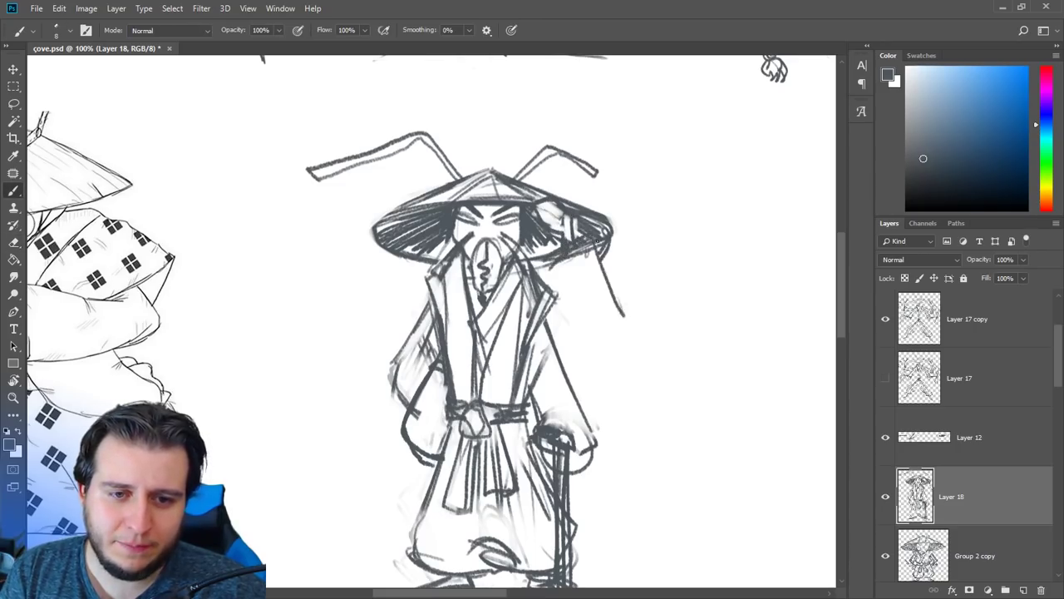
- Sketch the raised right arm's wide hanging sleeve below the brim, joining its lower edge to the shoulder
drag(597, 246, 583, 351)
mouse_move(552, 259)
mouse_down()
mouse_move(587, 344)
mouse_move(616, 344)
mouse_up()
drag(618, 291, 624, 342)
key(e)
mouse_move(605, 252)
mouse_down()
mouse_move(608, 295)
mouse_move(568, 283)
mouse_move(589, 338)
mouse_up()
key(b)
mouse_move(568, 254)
mouse_down()
mouse_move(592, 241)
mouse_move(618, 328)
mouse_up()
mouse_move(611, 243)
mouse_down()
mouse_move(618, 344)
mouse_move(587, 344)
mouse_up()
drag(546, 312, 574, 336)
key(e)
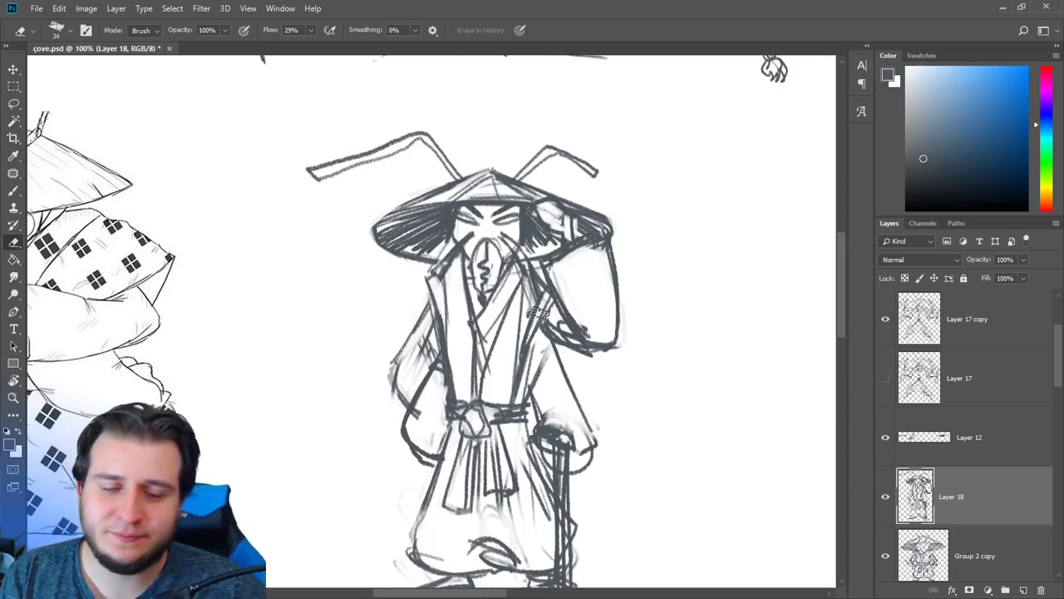
- Clear old lines at the shoulders and redraw the outer left arm with a pointed elbow
drag(516, 382, 491, 326)
key(b)
key(e)
drag(389, 308, 404, 281)
key(b)
mouse_move(407, 251)
mouse_down()
mouse_move(369, 299)
mouse_move(375, 351)
mouse_up()
- Erase the lines around the eyes and redraw the right brow as a larger angled shape
key(e)
drag(439, 187, 409, 233)
key(b)
key(e)
mouse_move(484, 198)
mouse_down()
mouse_move(488, 191)
mouse_move(504, 241)
mouse_up()
key(b)
mouse_move(486, 190)
mouse_down()
mouse_move(509, 243)
mouse_move(501, 217)
mouse_up()
drag(499, 212, 484, 263)
- Erase the old left brow and redraw it angled, cleaning up the hat's inner rim above the face
key(e)
drag(414, 201, 422, 241)
key(b)
key(e)
mouse_move(480, 203)
mouse_down()
mouse_move(476, 243)
mouse_move(457, 215)
mouse_move(479, 226)
mouse_move(484, 208)
mouse_move(422, 210)
mouse_up()
key(b)
key(e)
key(b)
key(e)
key(b)
mouse_move(489, 204)
mouse_down()
mouse_move(460, 225)
mouse_move(485, 210)
mouse_up()
drag(413, 202, 467, 198)
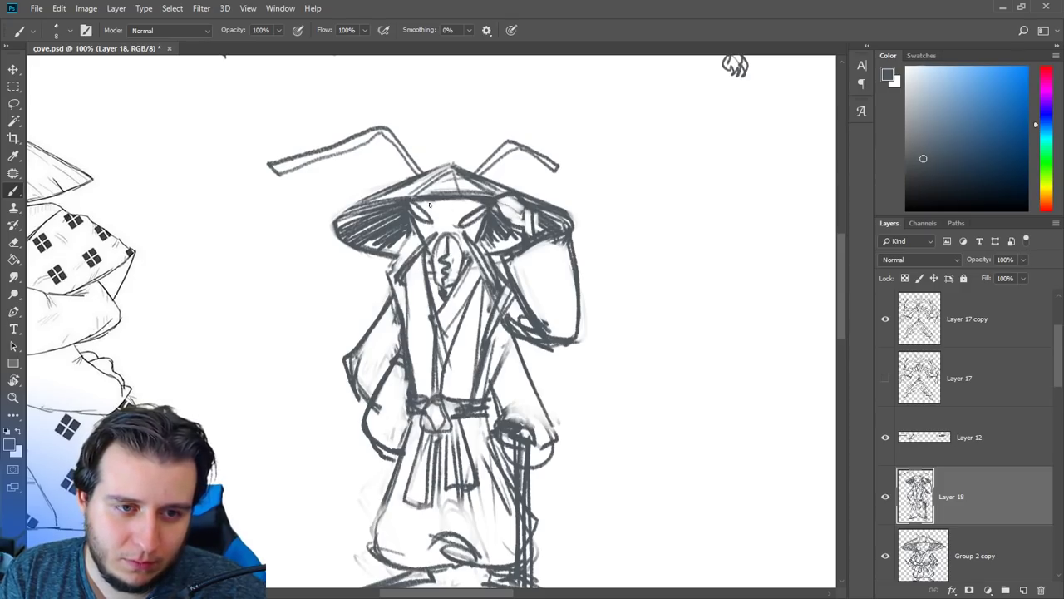
- Extend both slanted brow shapes upward over the hat's front rim
key(e)
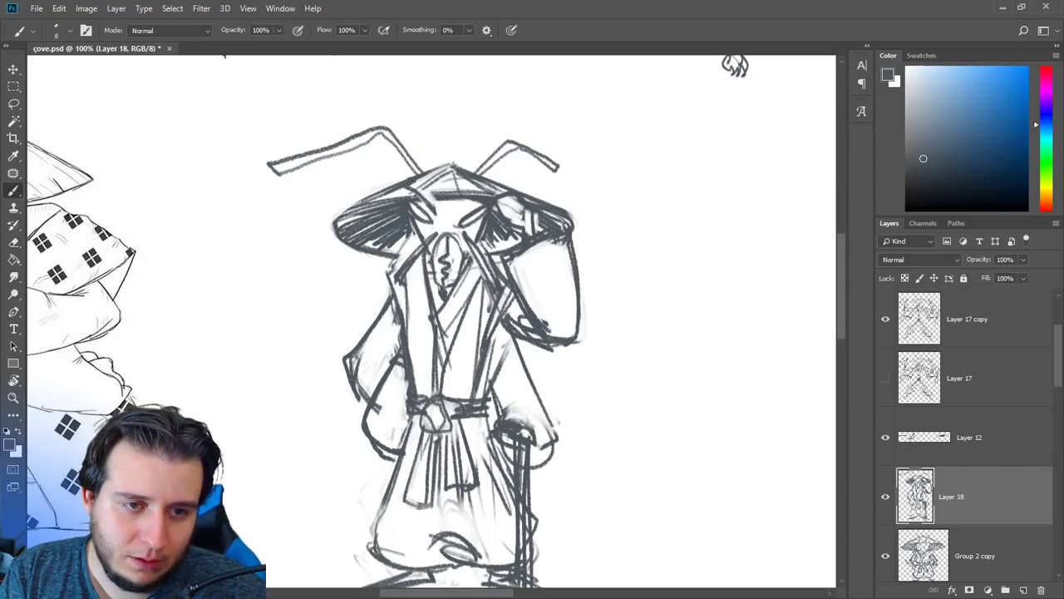
key(b)
mouse_move(415, 185)
mouse_down()
mouse_move(433, 202)
mouse_move(405, 181)
mouse_move(457, 204)
mouse_move(450, 212)
mouse_move(484, 190)
mouse_up()
drag(485, 190, 462, 217)
key(e)
key(b)
key(e)
key(b)
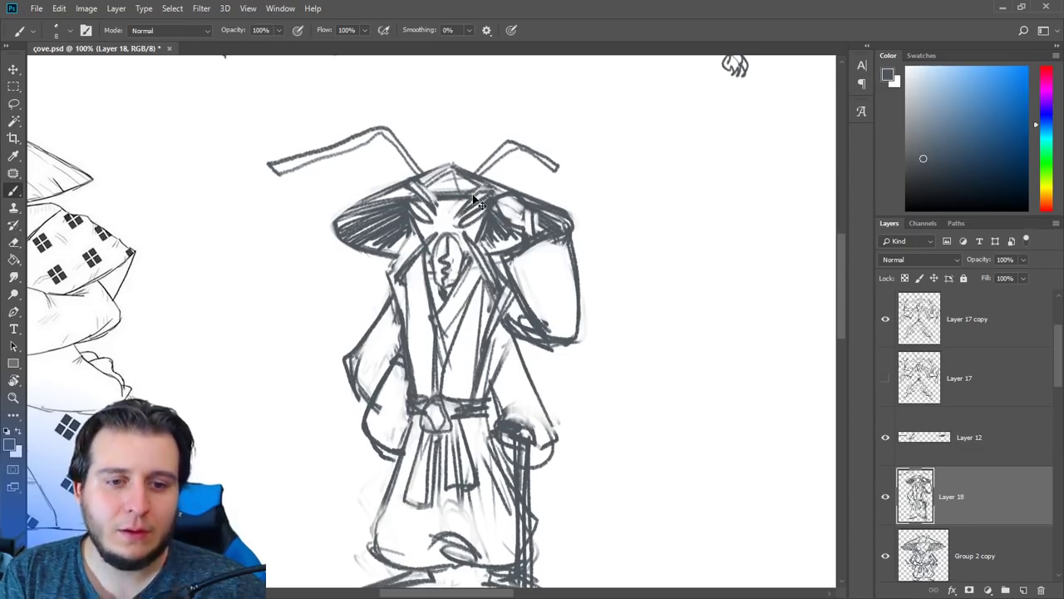
- Erase the lower right sleeve and redraw it with a rounded cuff and folds around the cane hand
key(ctrl+minus)
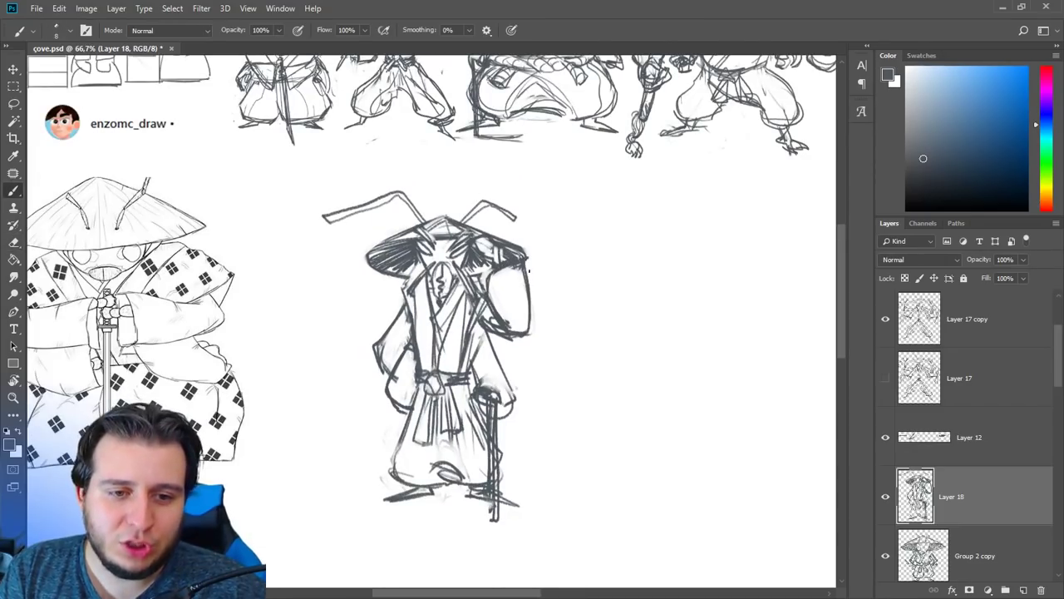
key(e)
mouse_move(527, 260)
mouse_down()
mouse_move(529, 334)
mouse_move(509, 388)
mouse_move(476, 379)
mouse_move(518, 406)
mouse_move(502, 416)
mouse_up()
key(b)
key(e)
key(b)
drag(483, 386, 512, 400)
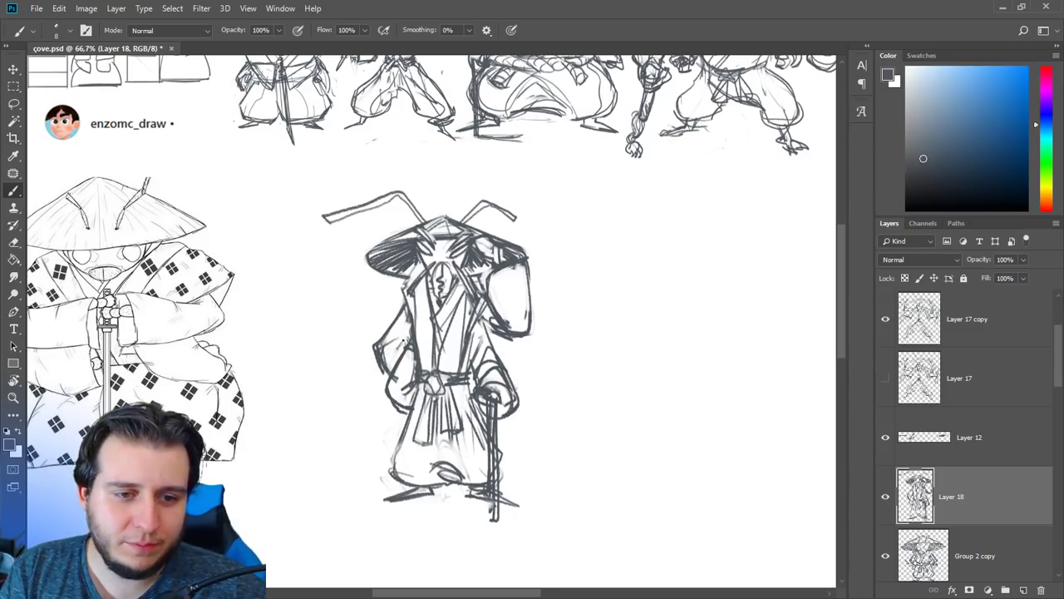
- Add a fold line to the left sleeves and reinforce the robe's left side and hem
drag(403, 336, 397, 354)
mouse_move(416, 407)
mouse_down()
mouse_move(399, 450)
mouse_move(464, 480)
mouse_up()
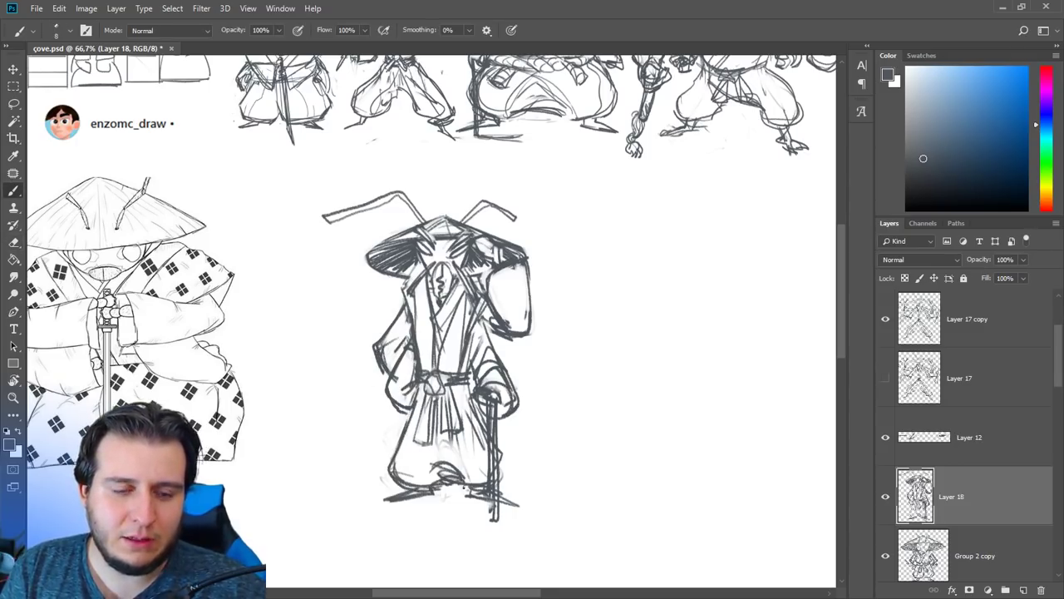
drag(431, 292, 438, 305)
- Rework the fingers of the raised hand gripping the hat brim, undoing the stray stroke
key(r)
mouse_move(416, 258)
mouse_down()
mouse_move(438, 256)
mouse_move(471, 371)
mouse_move(458, 373)
mouse_move(442, 225)
mouse_move(380, 226)
mouse_up()
key(b)
key(r)
key(e)
key(b)
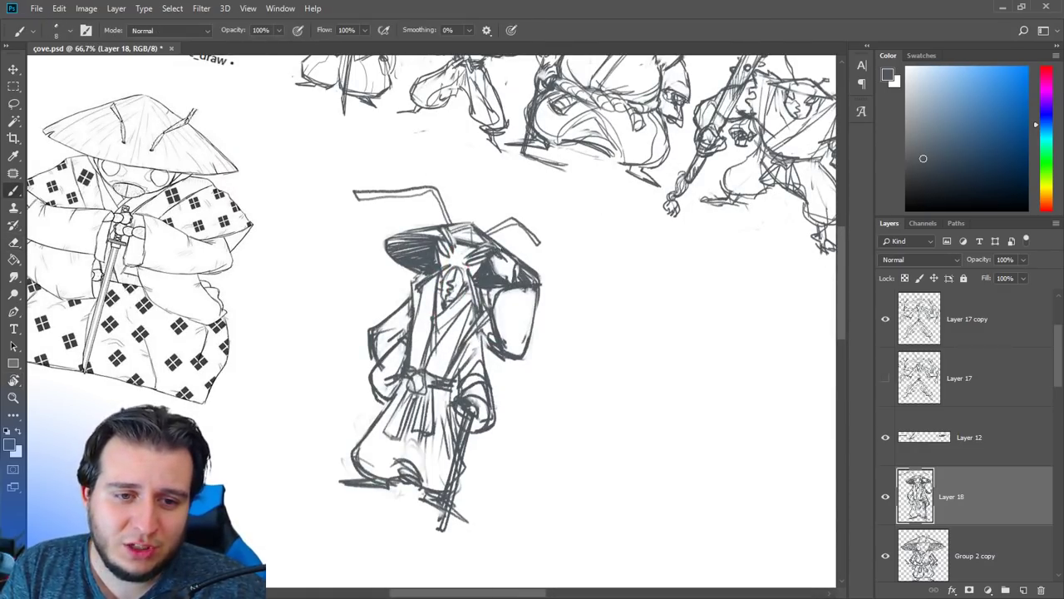
drag(497, 256, 517, 248)
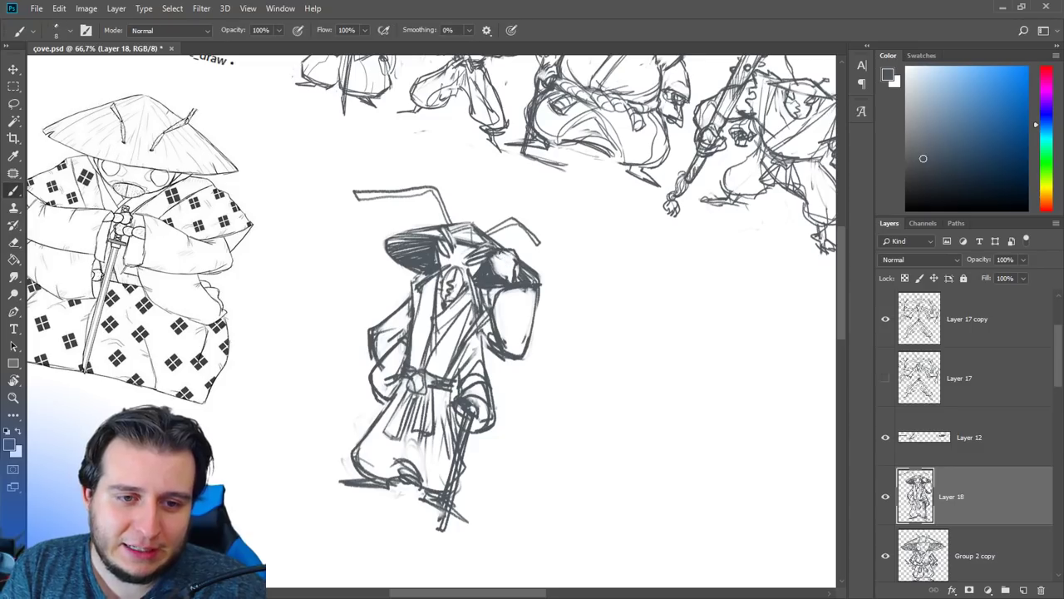
key(ctrl+z)
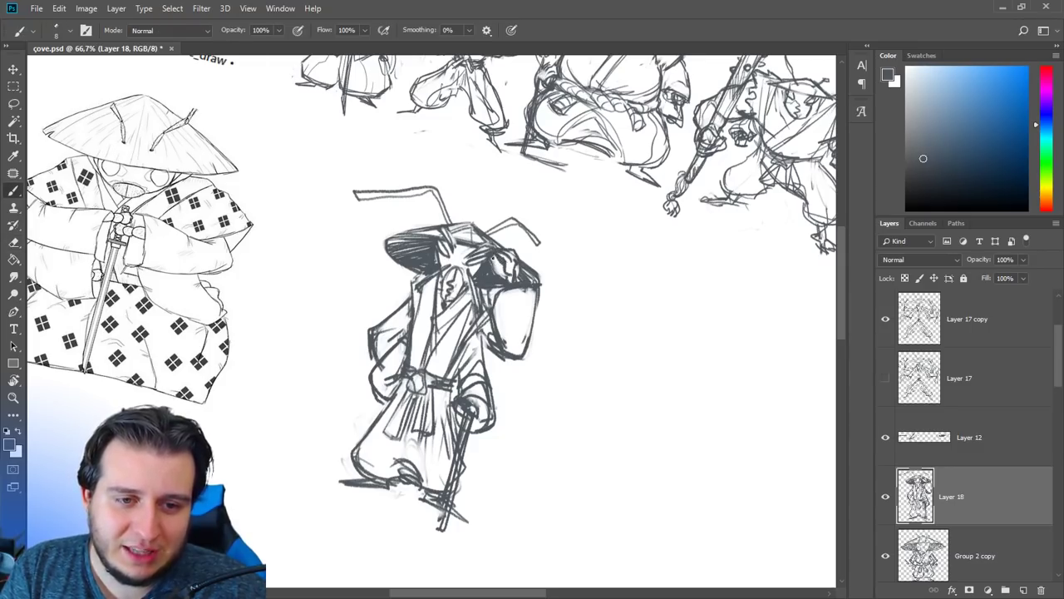
- Darken the hat's underside around the raised hand and trim the brim's right edge
mouse_move(499, 277)
mouse_down()
mouse_move(506, 264)
mouse_move(539, 285)
mouse_move(524, 284)
mouse_move(542, 257)
mouse_move(594, 238)
mouse_up()
key(e)
key(b)
key(e)
key(b)
key(e)
key(b)
key(r)
drag(567, 428, 638, 427)
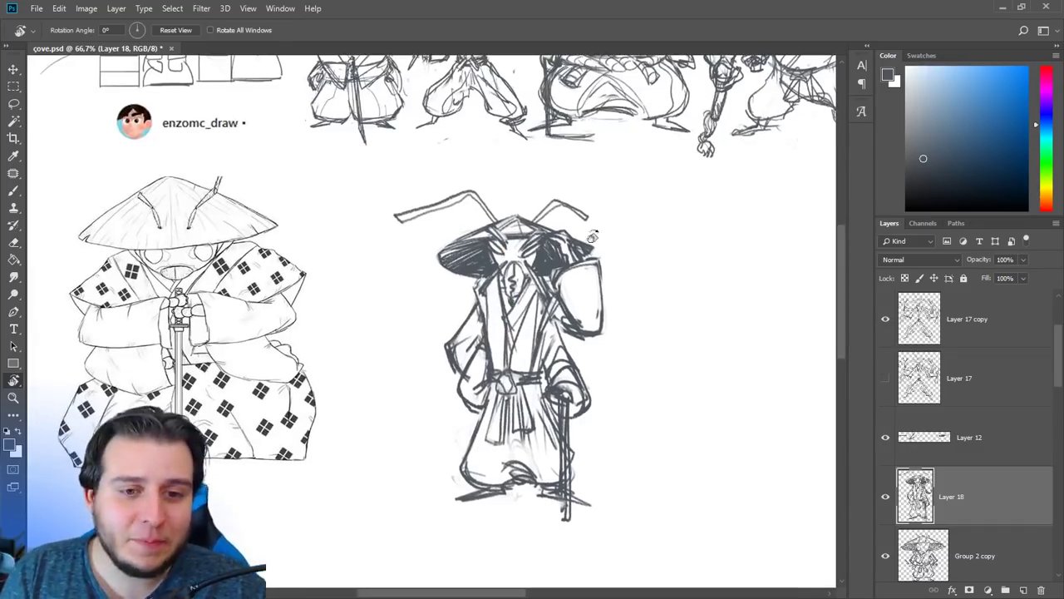
- Darken the left side of the collar and clean up the outlines of both left arms
key(e)
key(b)
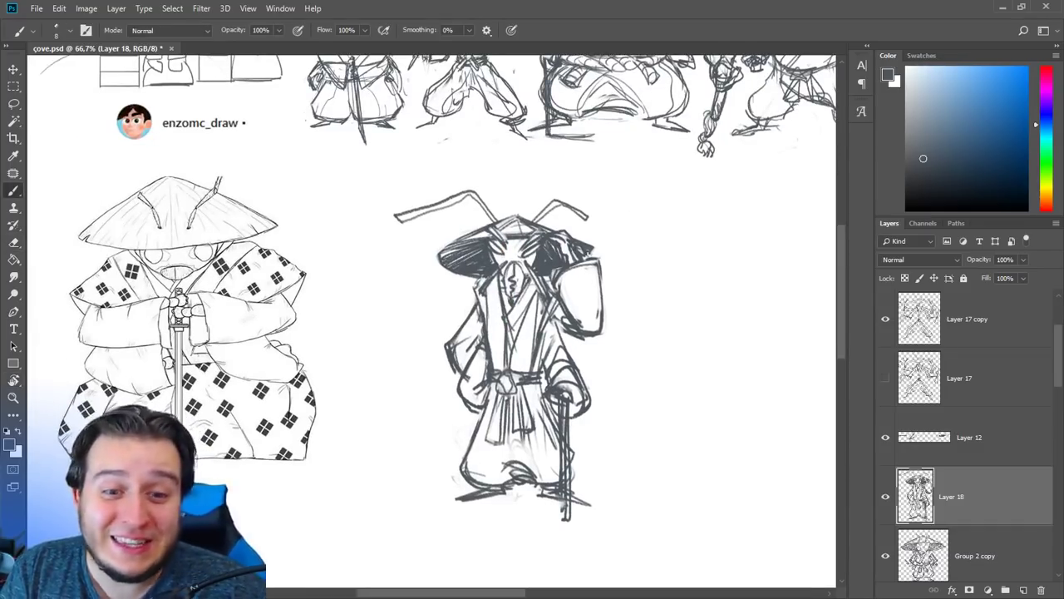
key(e)
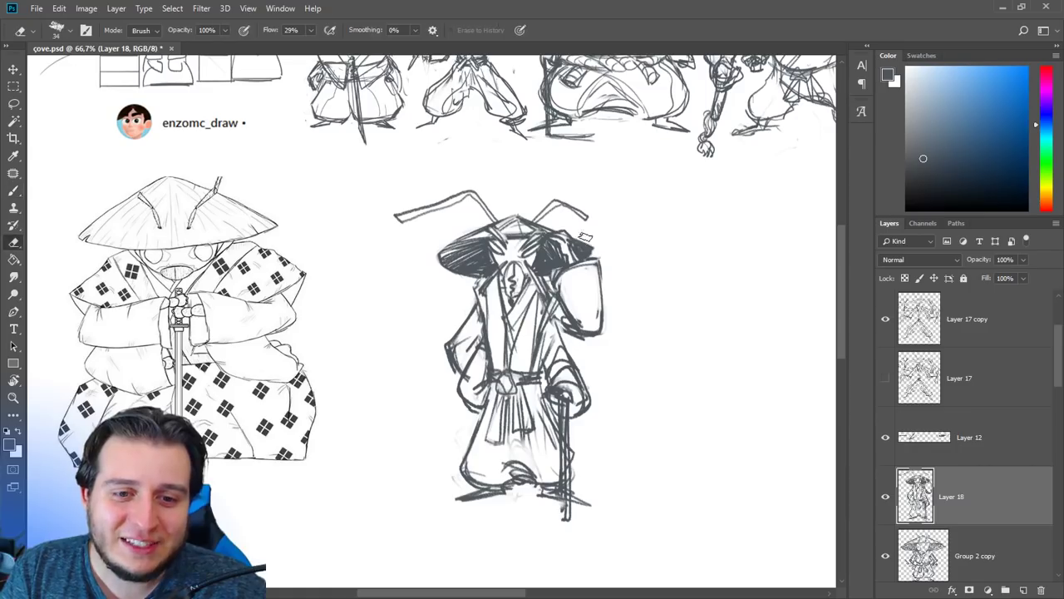
key(b)
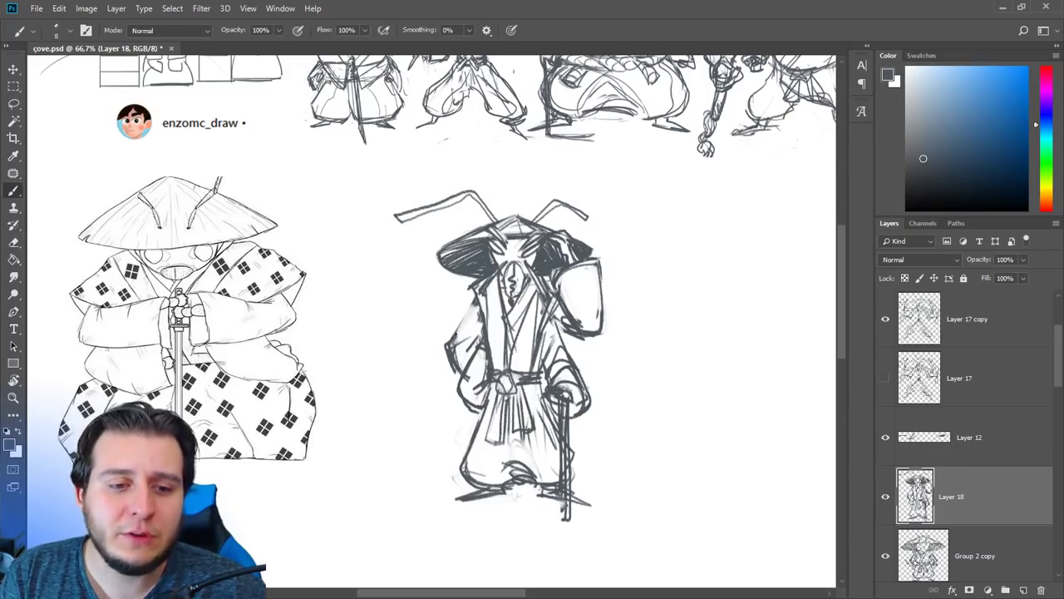
key(e)
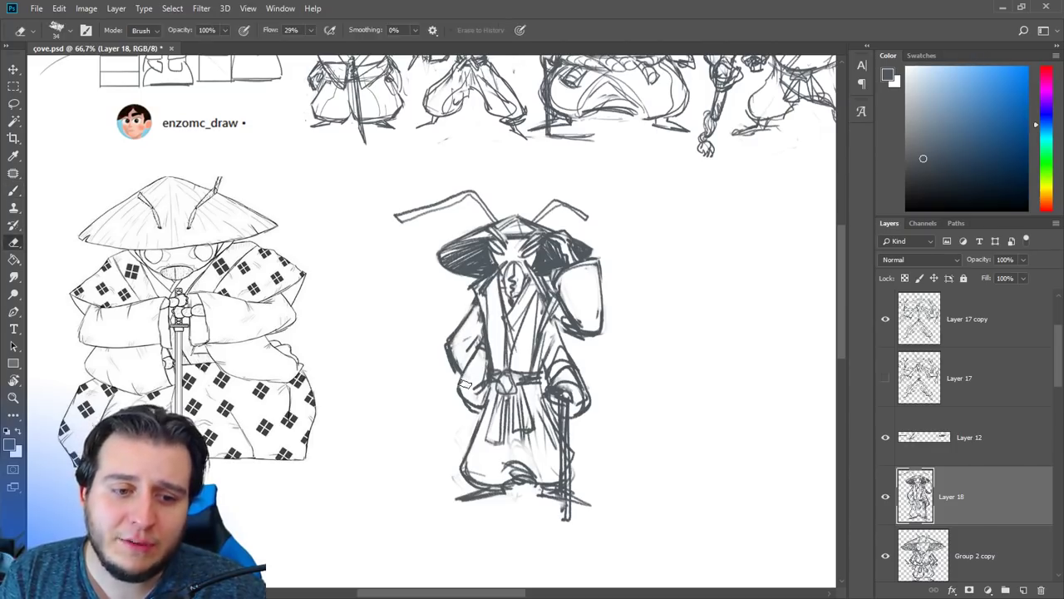
key(b)
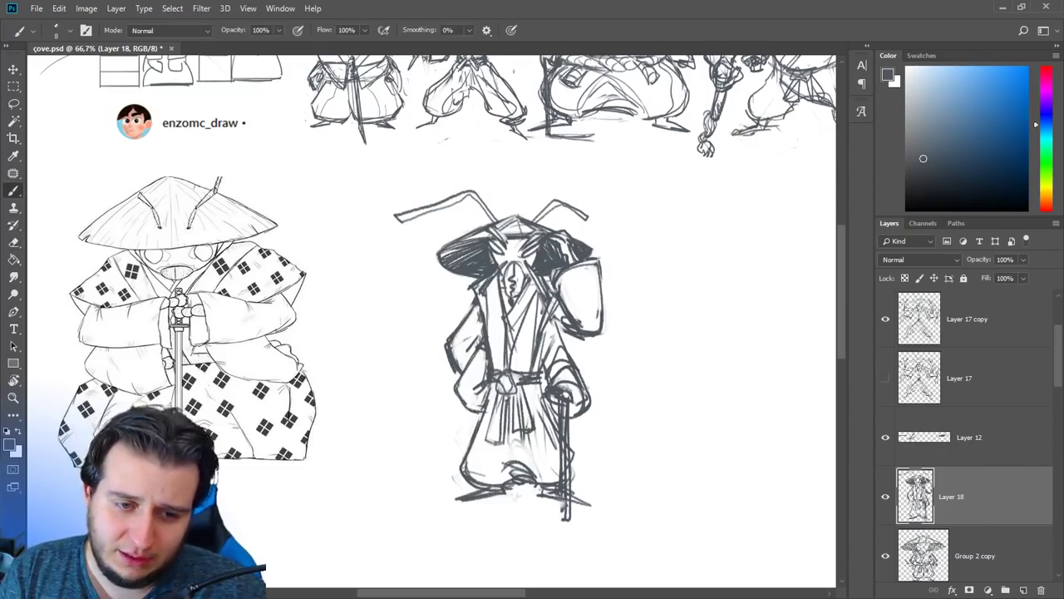
- Add fold lines to the robe's chest and reinforce the crossed collar above the sash
drag(551, 306, 538, 368)
key(e)
key(b)
drag(541, 329, 537, 371)
key(e)
key(b)
drag(502, 308, 508, 358)
drag(536, 288, 510, 344)
drag(490, 285, 507, 346)
drag(537, 298, 509, 368)
mouse_move(585, 356)
mouse_down()
mouse_move(500, 415)
mouse_move(483, 411)
mouse_up()
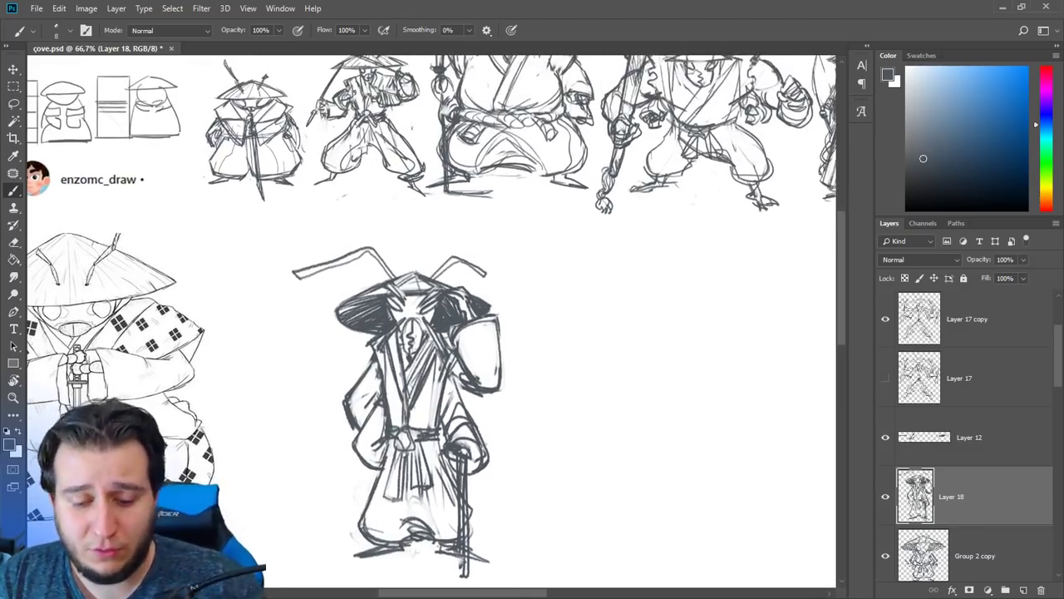
- Erase the wavy mouth and redraw the lower face as a narrow pointed shape
key(l)
key(e)
mouse_move(406, 330)
mouse_down()
mouse_move(407, 369)
mouse_move(414, 356)
mouse_up()
key(b)
key(e)
key(b)
drag(423, 327, 415, 361)
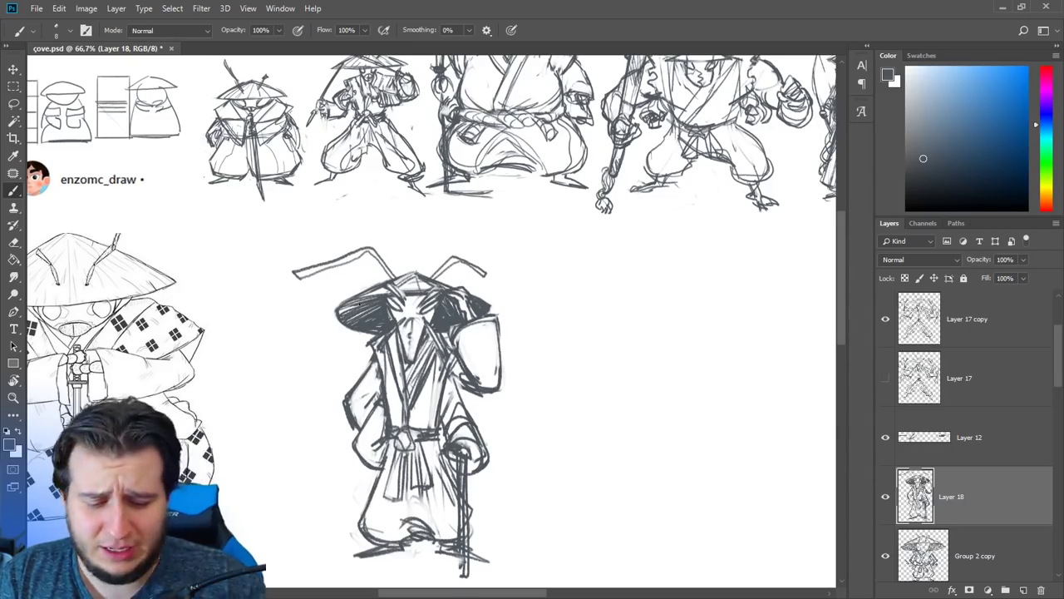
- Lasso the head with its hat and antennae, move it straight down about 17 px and deselect
key(l)
mouse_move(325, 225)
mouse_down()
mouse_move(366, 338)
mouse_move(390, 327)
mouse_move(440, 355)
mouse_move(441, 332)
mouse_move(508, 287)
mouse_move(308, 308)
mouse_move(398, 338)
mouse_up()
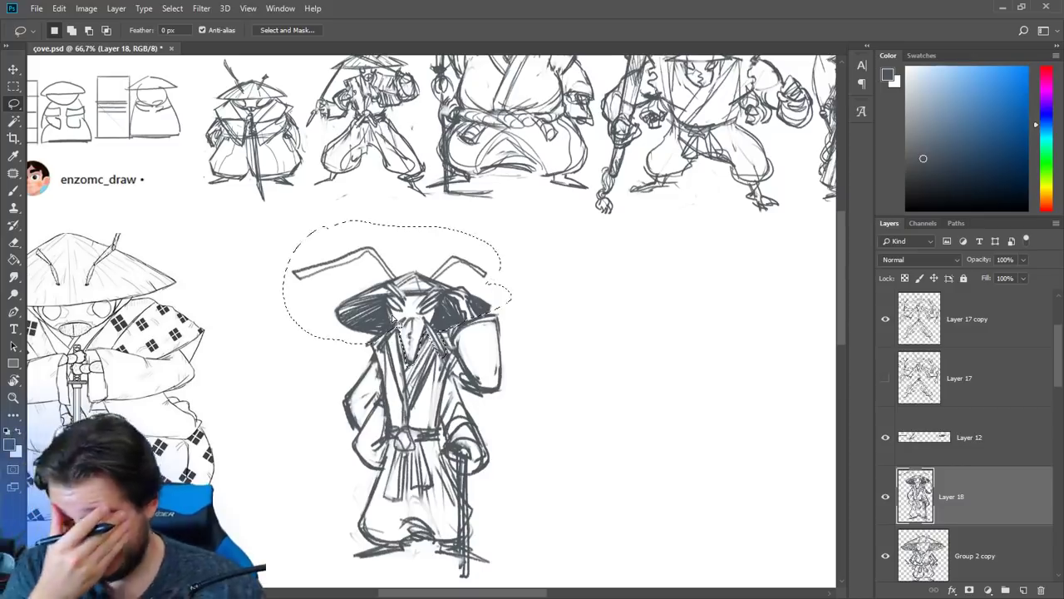
key(shift)
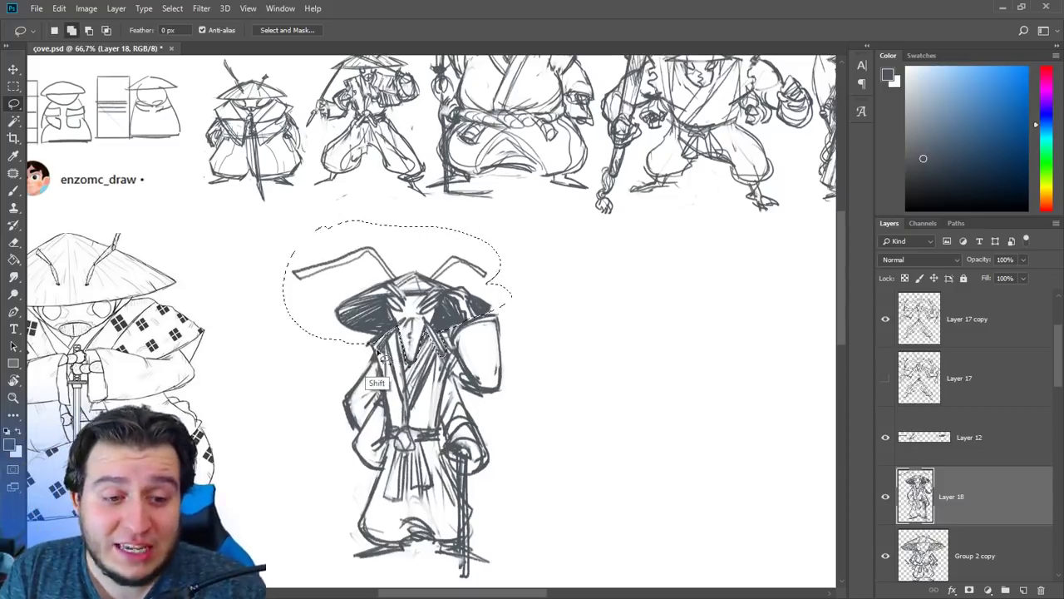
key(ctrl)
drag(430, 328, 432, 353)
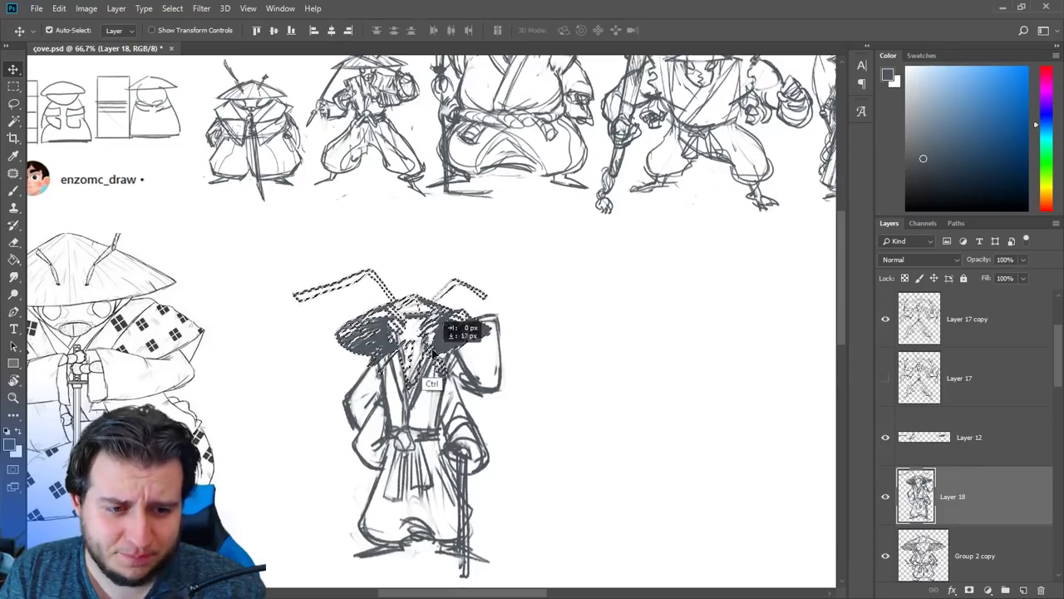
key(ctrl+d)
- Erase the hat brim where it overlaps the raised sleeve and clean up the lines beside the shoulder
key(e)
key(b)
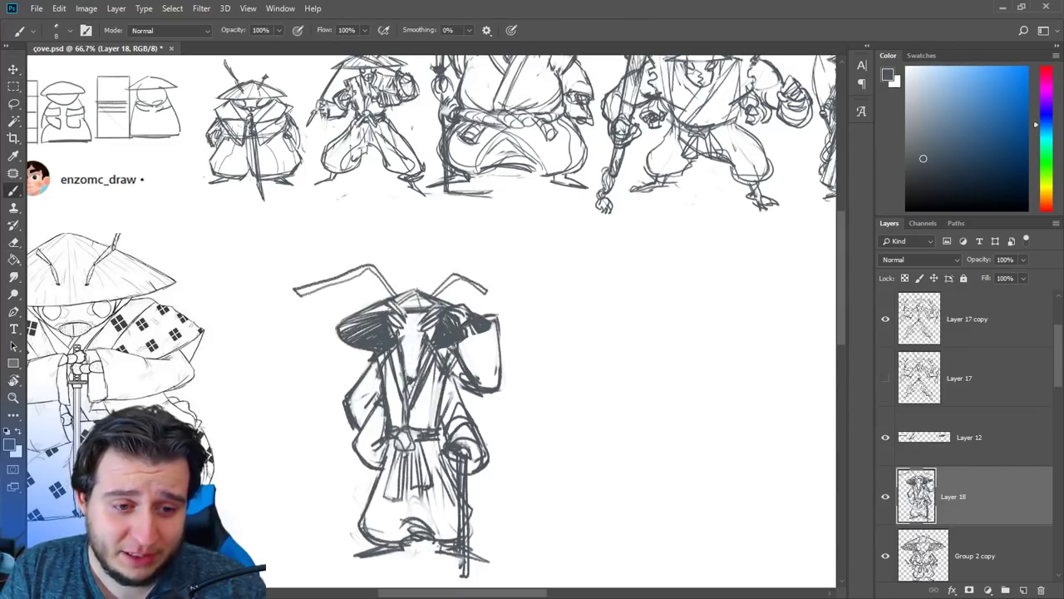
key(e)
mouse_move(466, 333)
mouse_down()
mouse_move(483, 322)
mouse_move(462, 335)
mouse_move(470, 374)
mouse_up()
key(b)
key(e)
key(b)
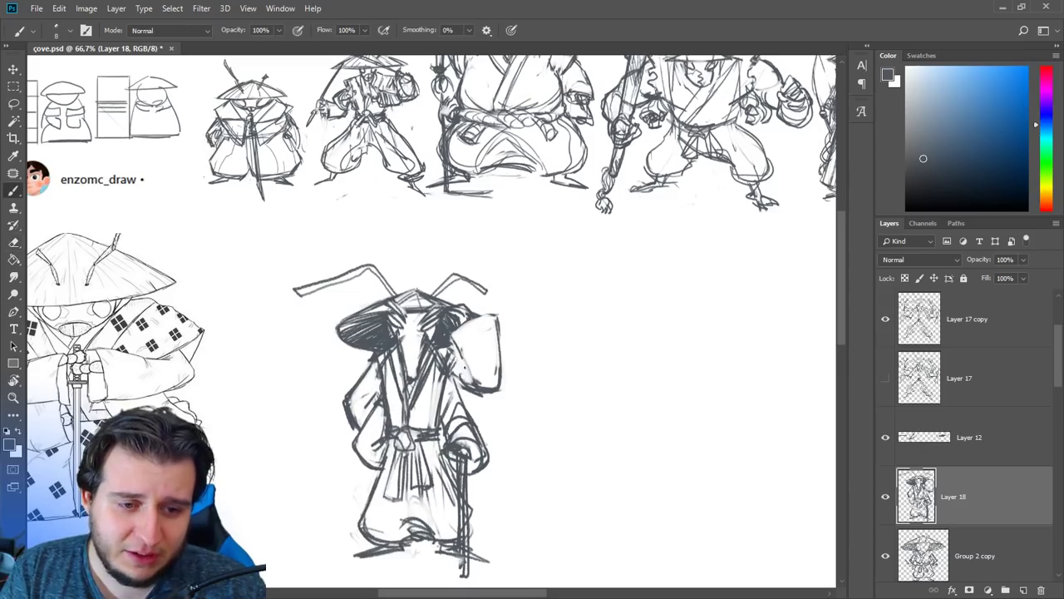
- Redraw the raised sleeve's upper edge with a pointed corner and add a wavy mouth to the face
key(e)
drag(463, 327, 499, 321)
key(b)
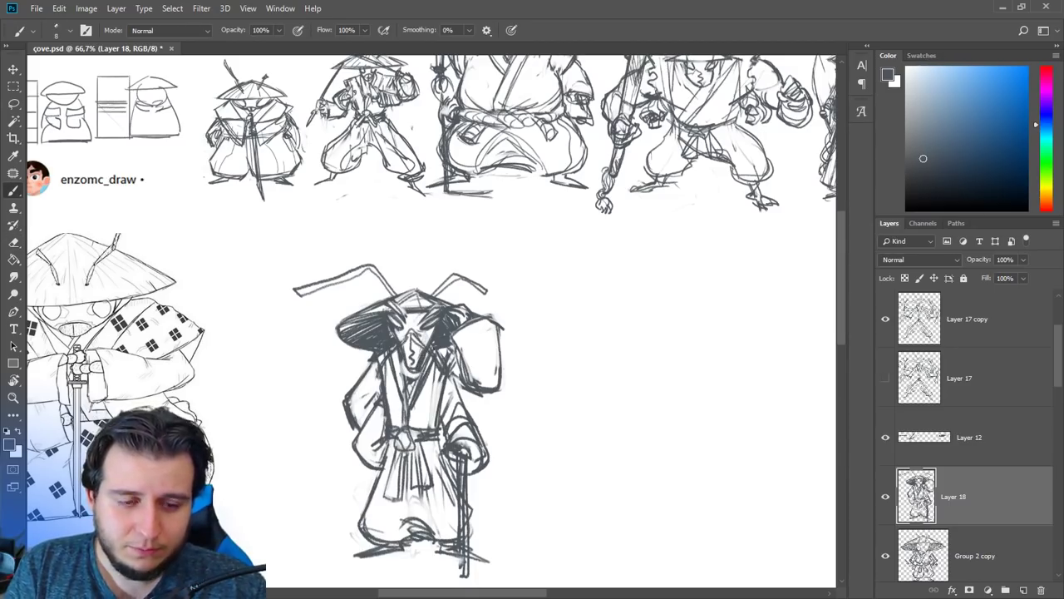
- Draw fold lines down both sides of the robe's chest toward the sash
drag(431, 376, 419, 412)
drag(387, 389, 394, 419)
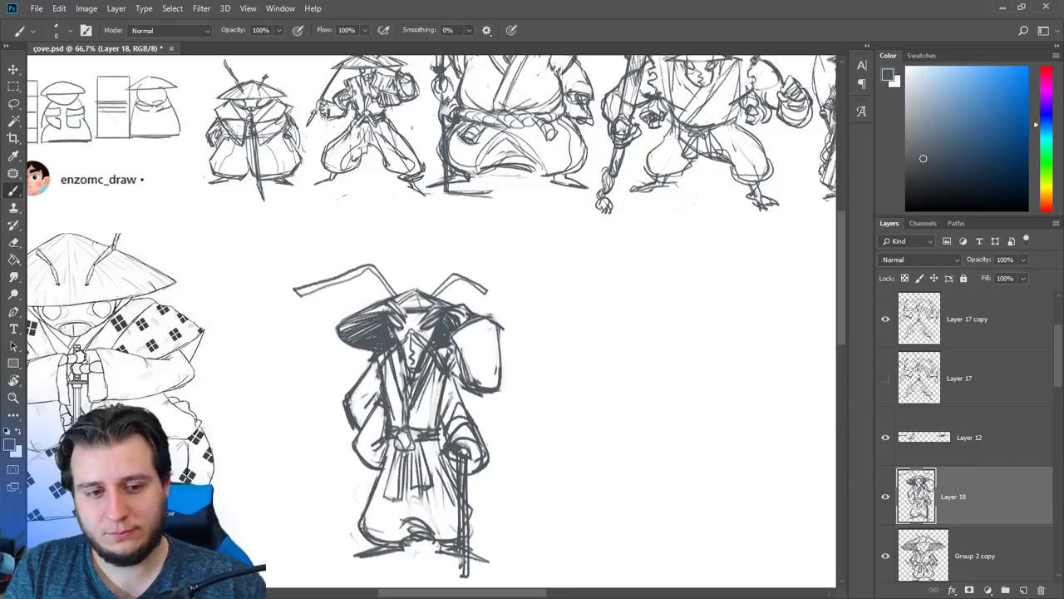
drag(383, 373, 397, 429)
drag(440, 387, 427, 425)
drag(446, 378, 430, 425)
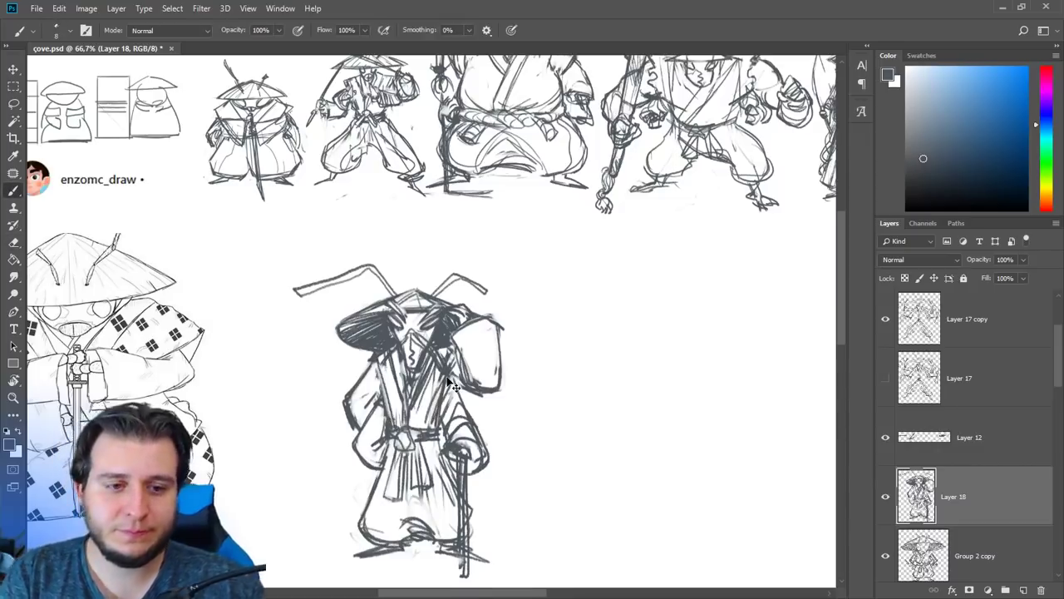
- Lighten the crowded lines between the face and the raised hand
key(ctrl+minus)
key(ctrl+minus)
key(ctrl+plus)
key(e)
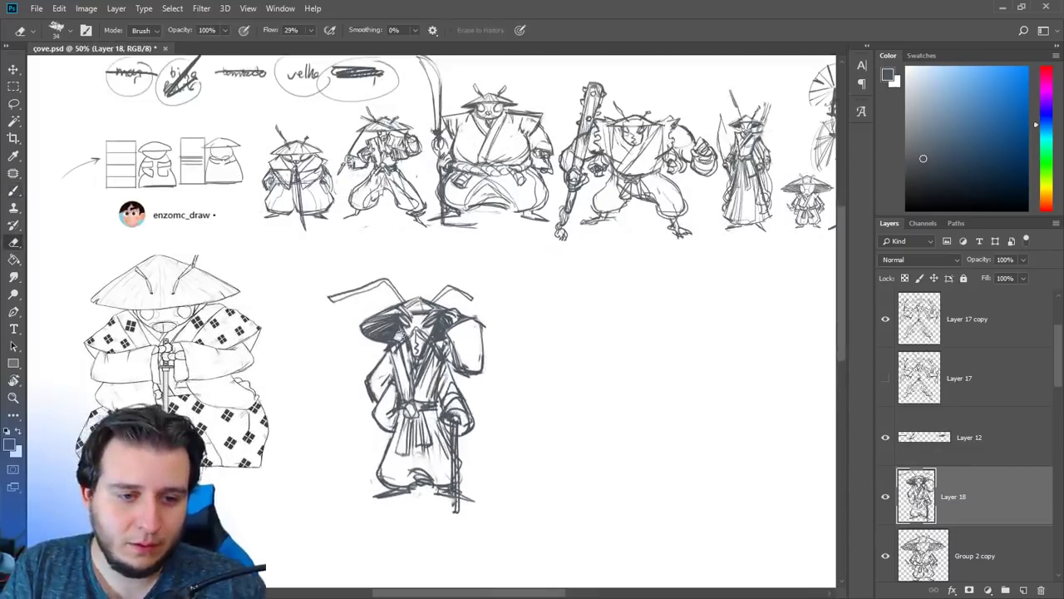
key(b)
key(e)
drag(431, 335, 443, 342)
key(b)
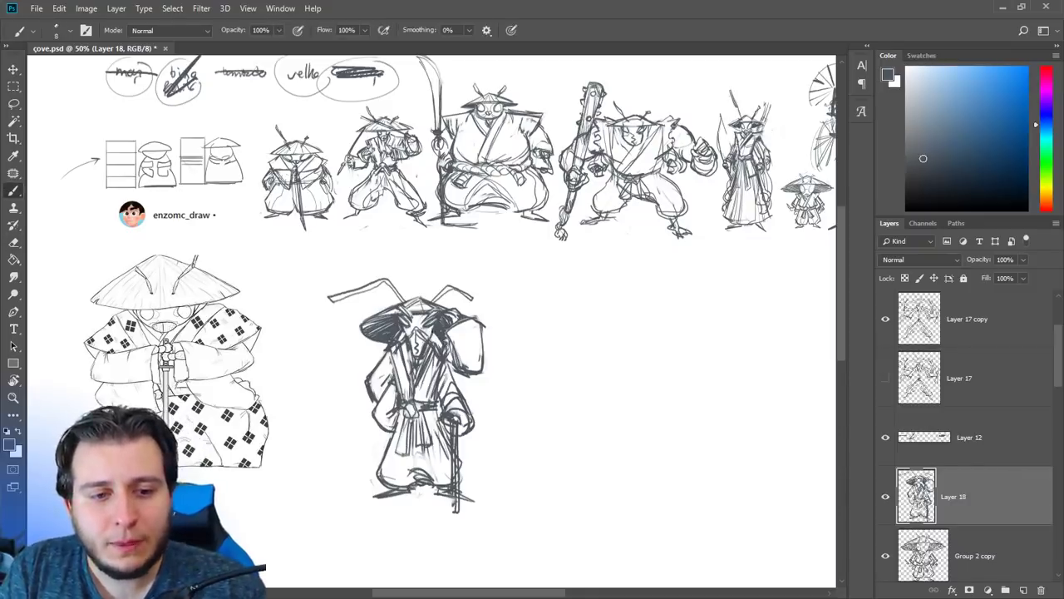
scroll(447, 248, down, 1)
scroll(446, 248, up, 1)
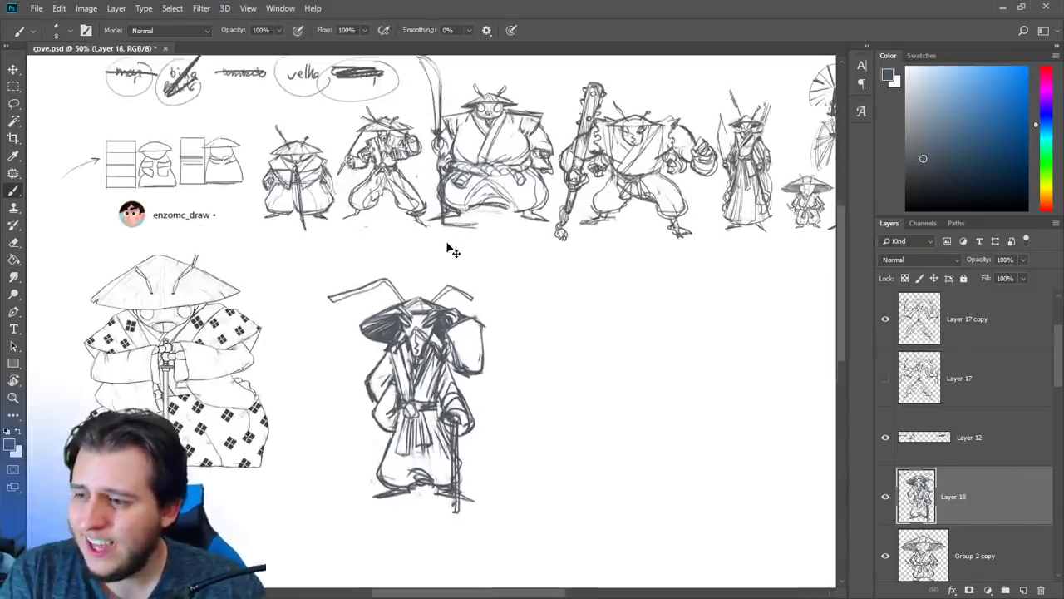
scroll(447, 248, up, 1)
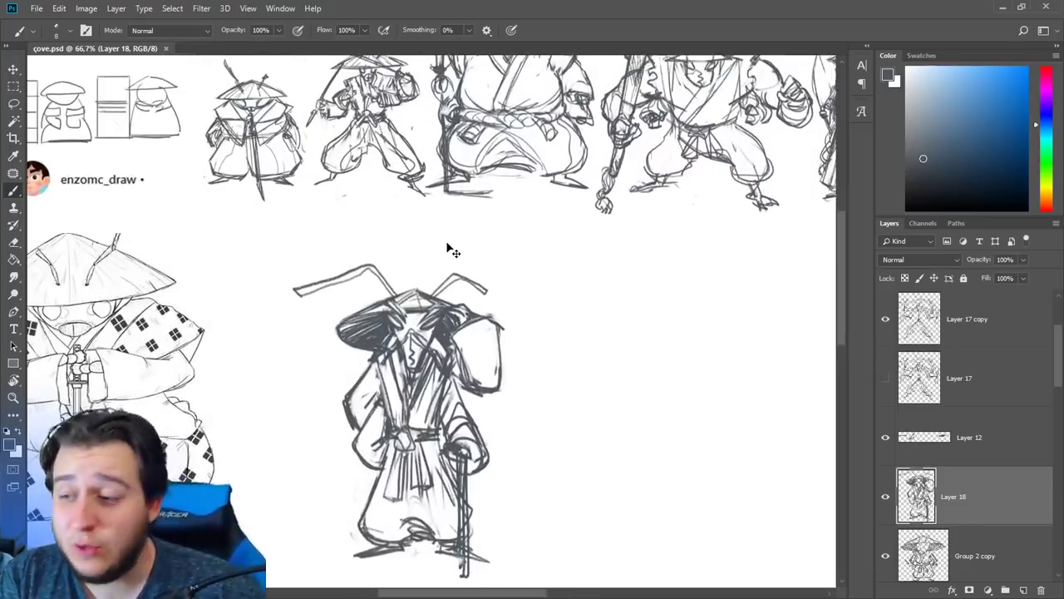
scroll(447, 248, down, 1)
scroll(446, 248, up, 1)
scroll(446, 248, down, 1)
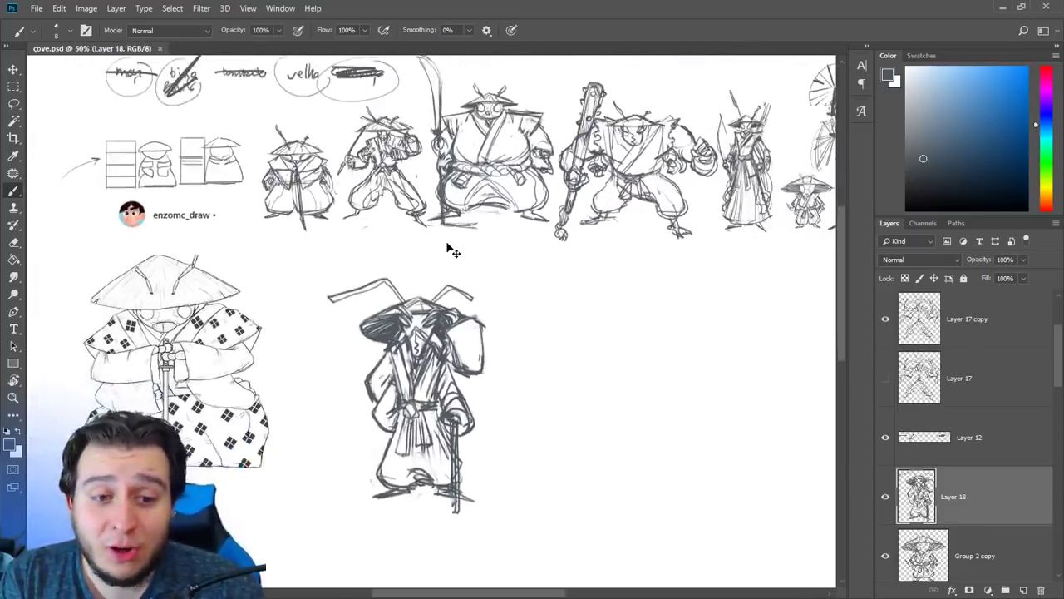
scroll(446, 248, down, 1)
scroll(447, 248, up, 1)
- Rework the tip of the right antenna with a short dark end
key(e)
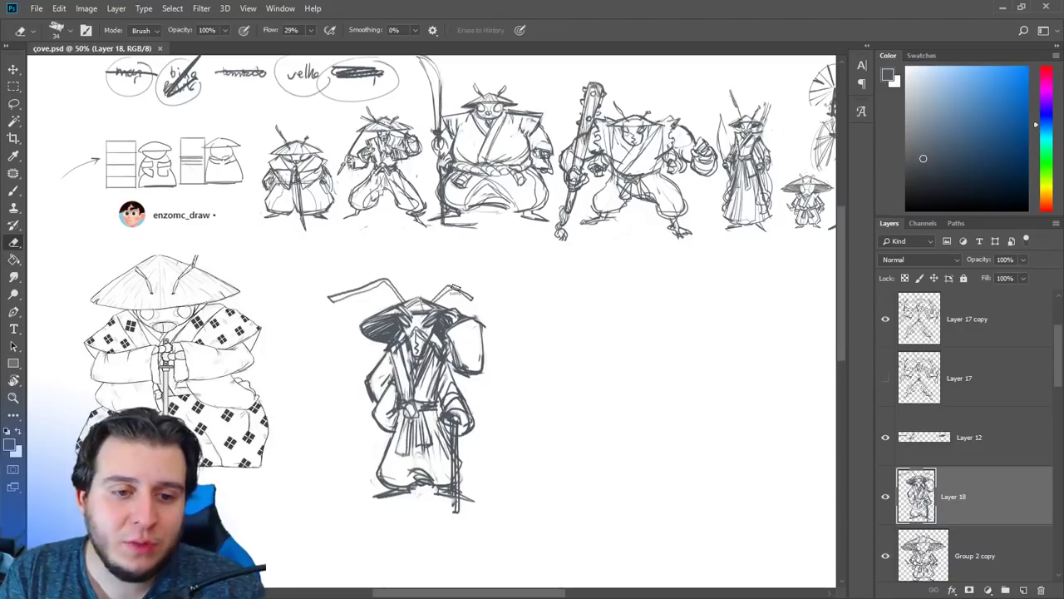
key(b)
drag(457, 289, 469, 293)
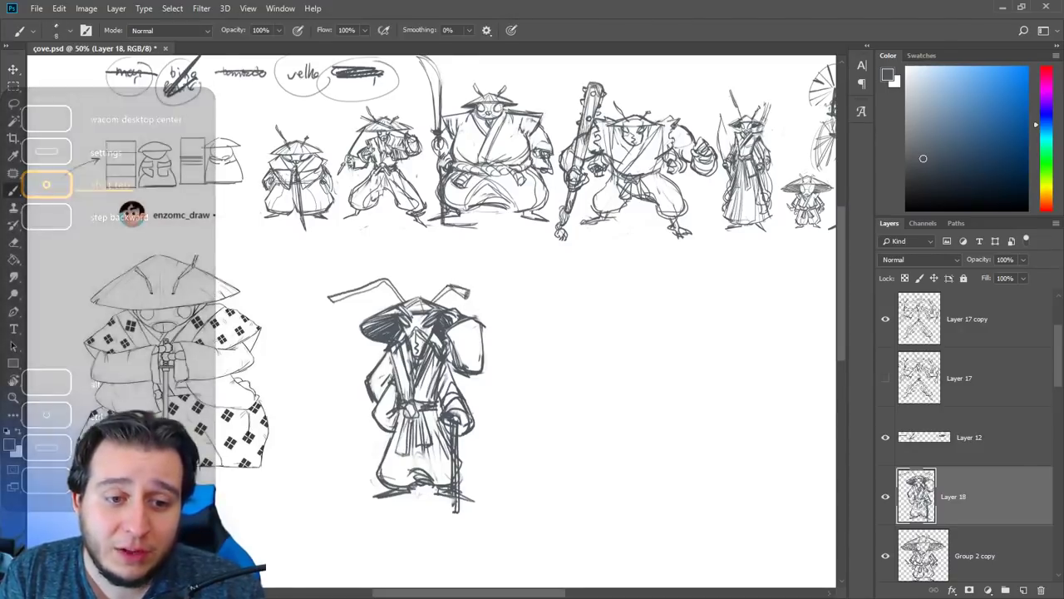
- Redraw the left antenna with a slightly shorter tip and a firmer stalk, and rework the hat brim's upper edge beneath it
key(e)
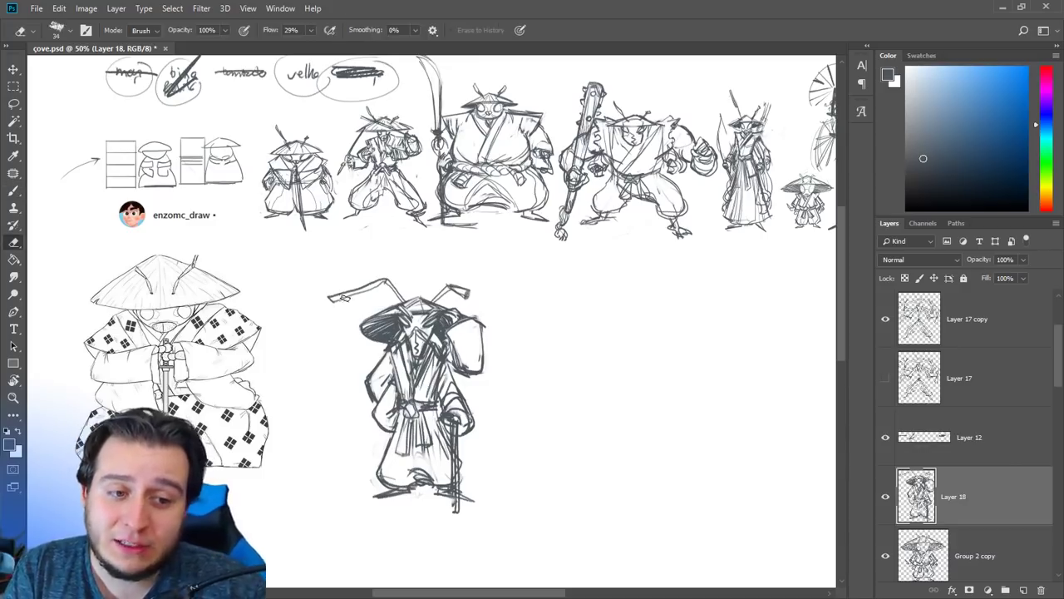
key(b)
drag(330, 296, 403, 302)
key(e)
key(b)
drag(389, 282, 408, 314)
key(e)
key(b)
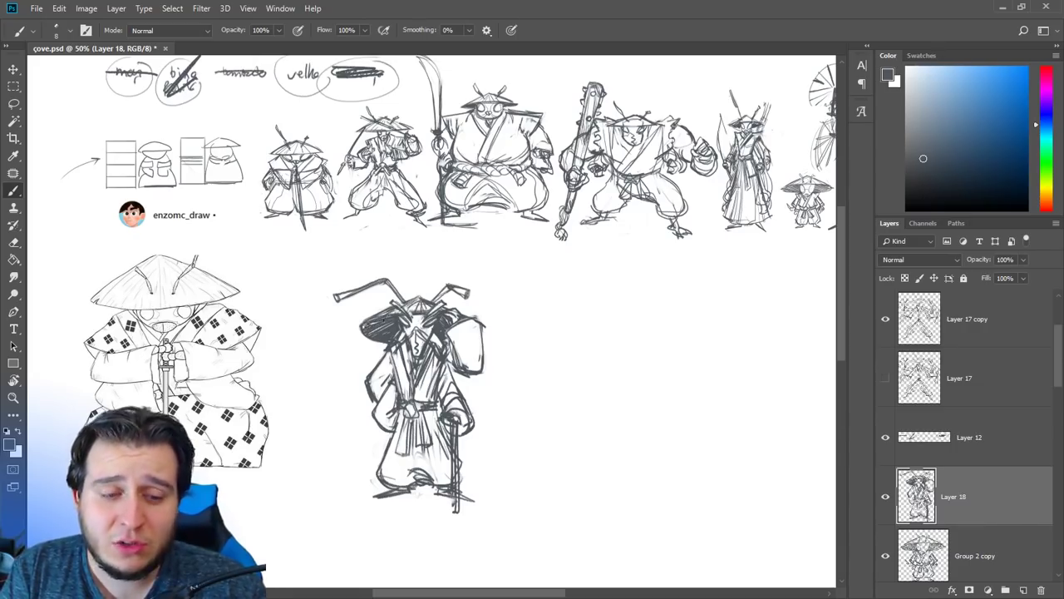
key(e)
key(b)
drag(366, 318, 390, 311)
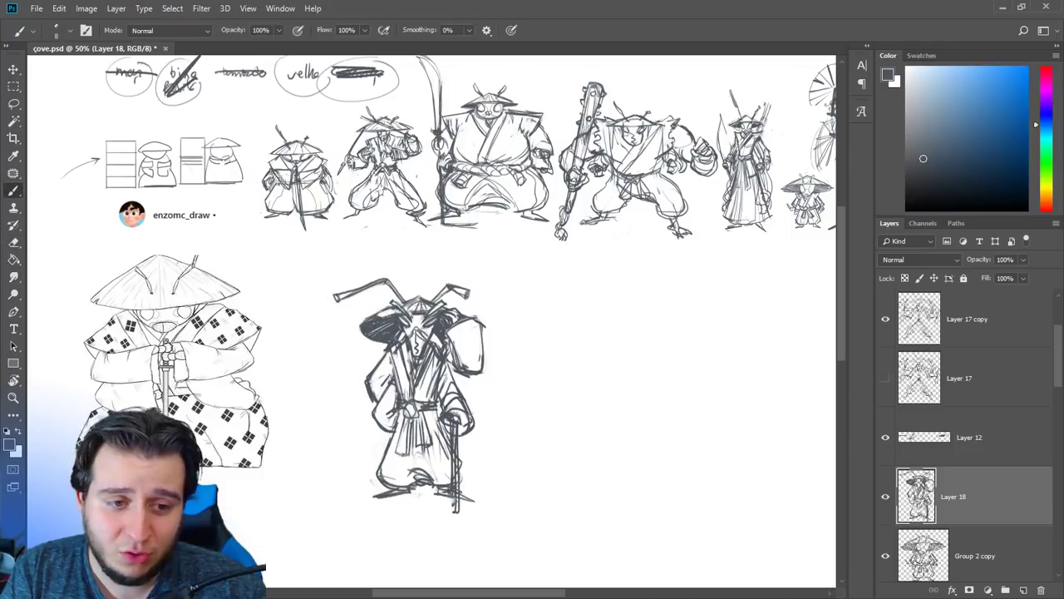
- Erase the upper edge of the raised sleeve and sketch forearm lines inside it
key(r)
drag(543, 363, 499, 435)
key(b)
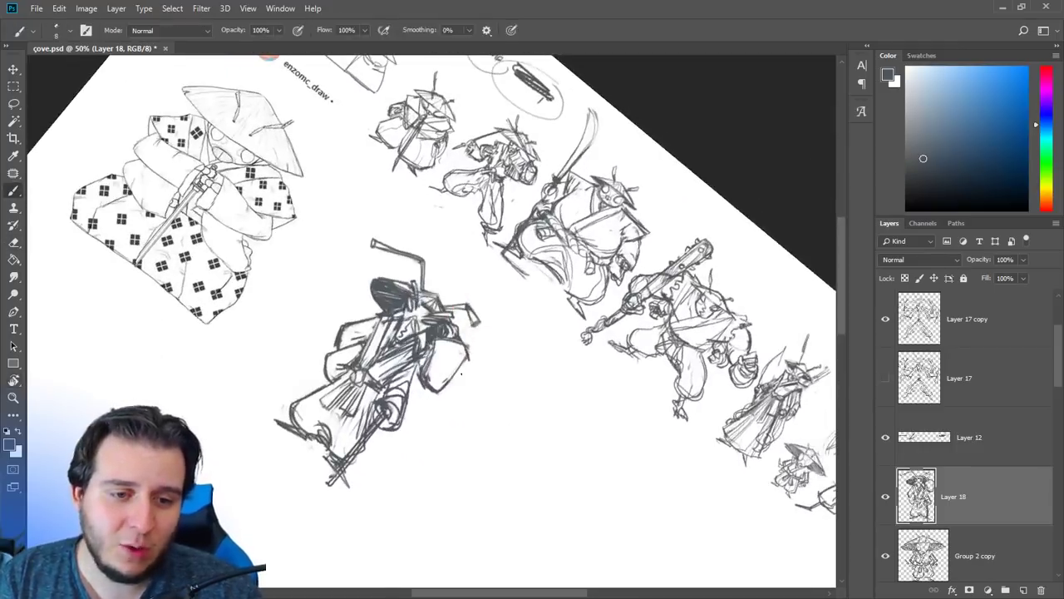
key(e)
key(b)
key(r)
mouse_move(532, 342)
mouse_down()
mouse_move(522, 275)
mouse_move(503, 251)
mouse_up()
key(e)
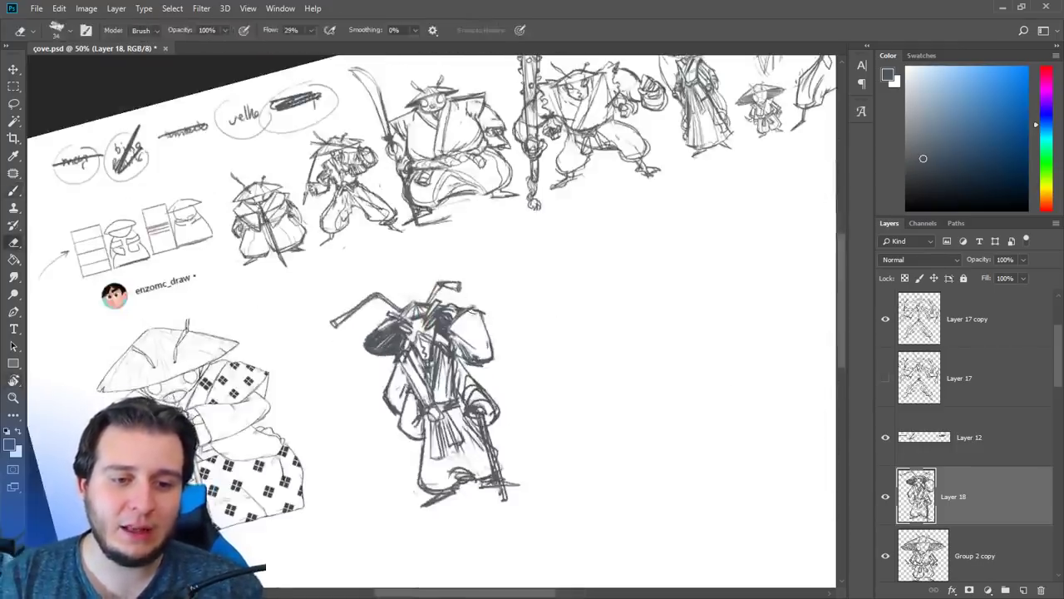
key(r)
drag(510, 330, 496, 367)
key(e)
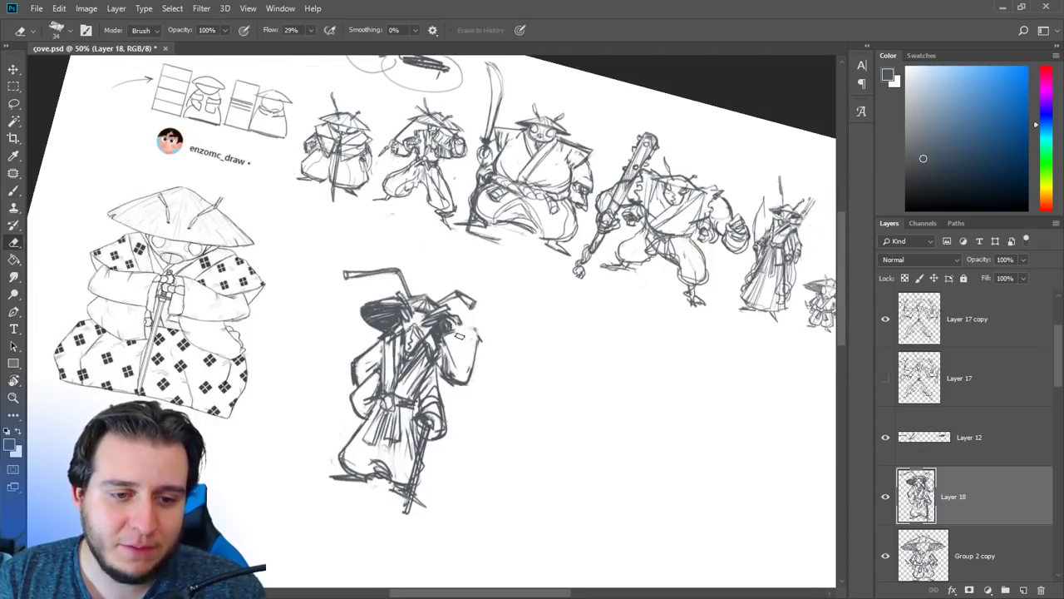
key(b)
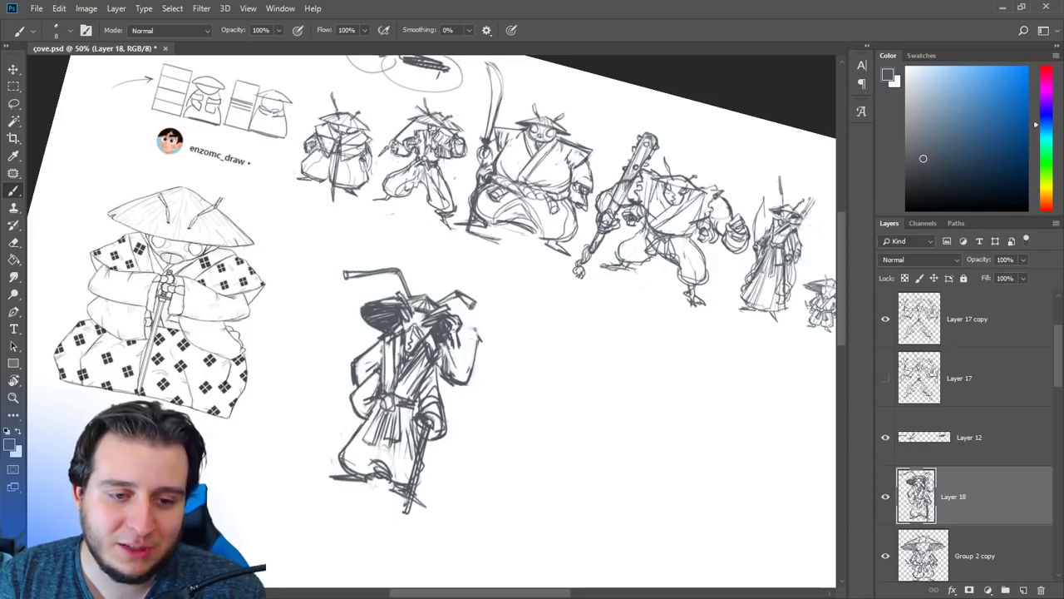
mouse_move(448, 340)
mouse_down()
mouse_move(451, 355)
mouse_move(470, 355)
mouse_up()
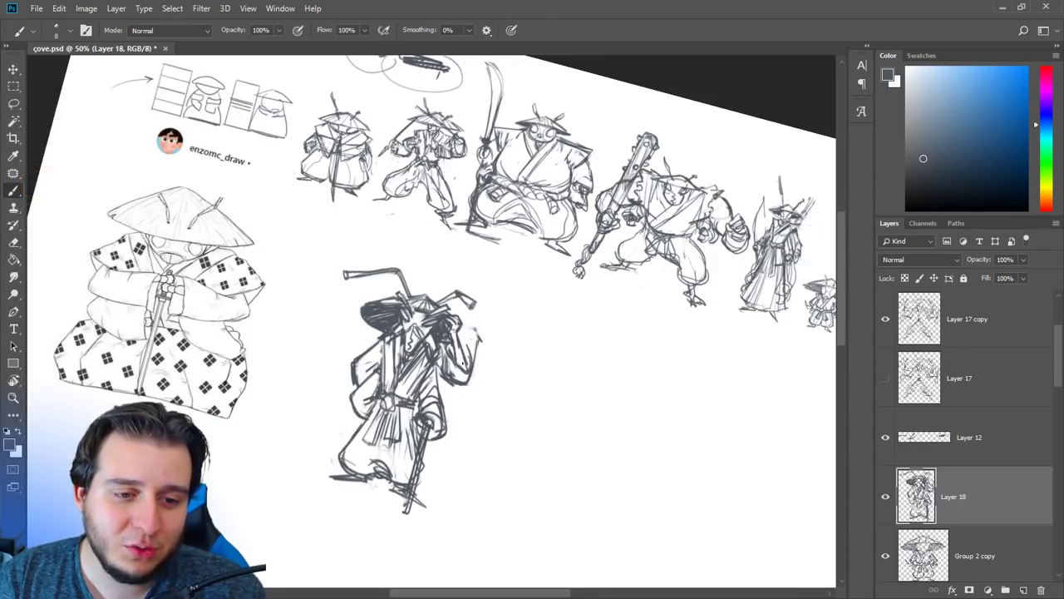
- Erase the forearm lines inside the raised sleeve and redraw its upper edge from the hand to the outer corner
key(e)
mouse_move(471, 353)
mouse_down()
mouse_move(479, 338)
mouse_move(461, 376)
mouse_move(469, 347)
mouse_move(441, 339)
mouse_up()
key(b)
key(e)
key(b)
key(e)
key(b)
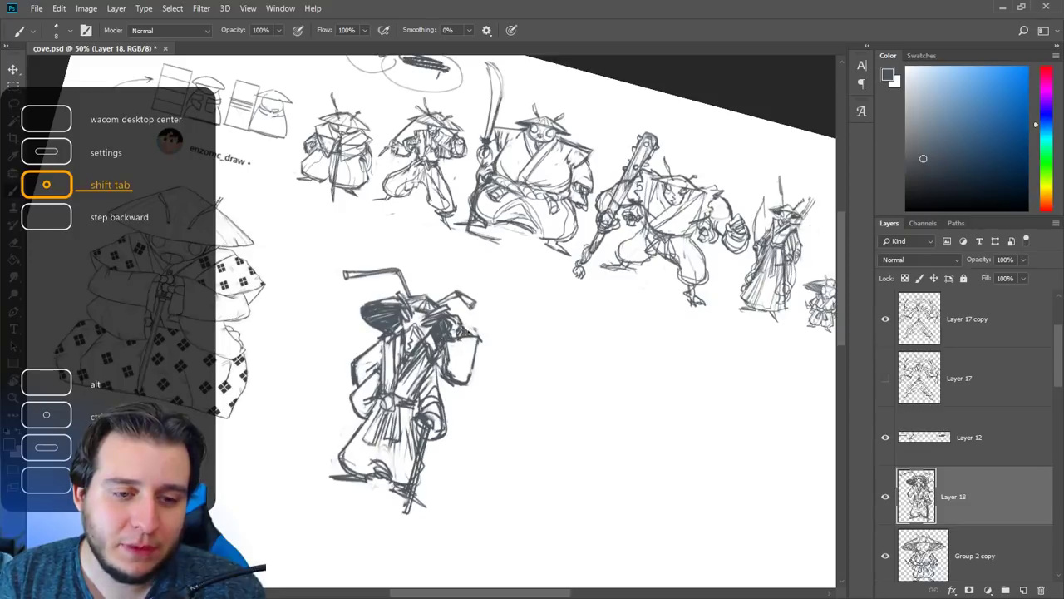
- Draw thin ground lines beneath the robe's hem and the tip of the cane
key(r)
drag(556, 338, 520, 280)
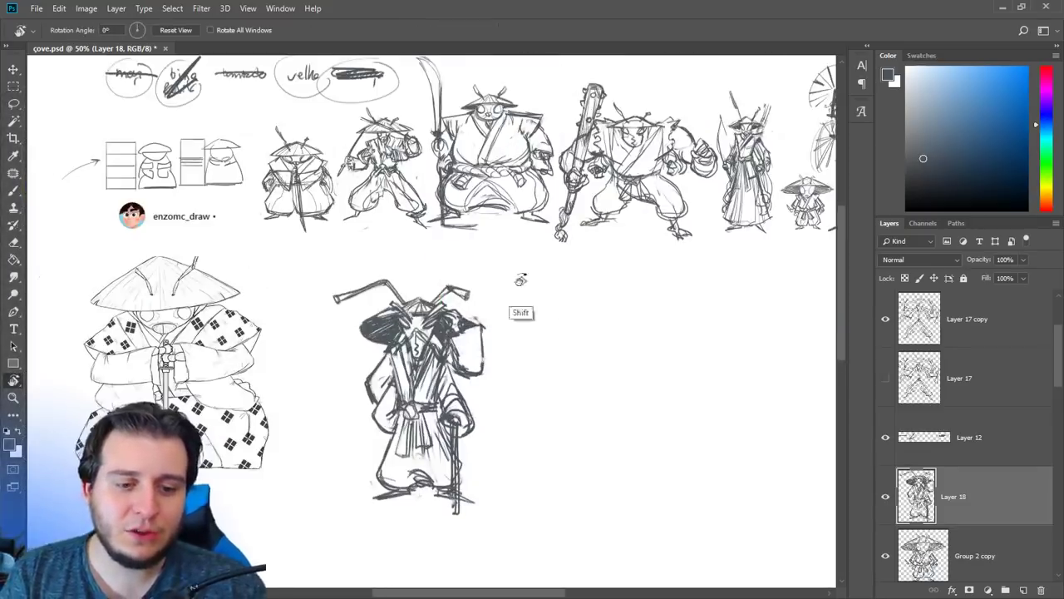
drag(491, 491, 579, 410)
key(b)
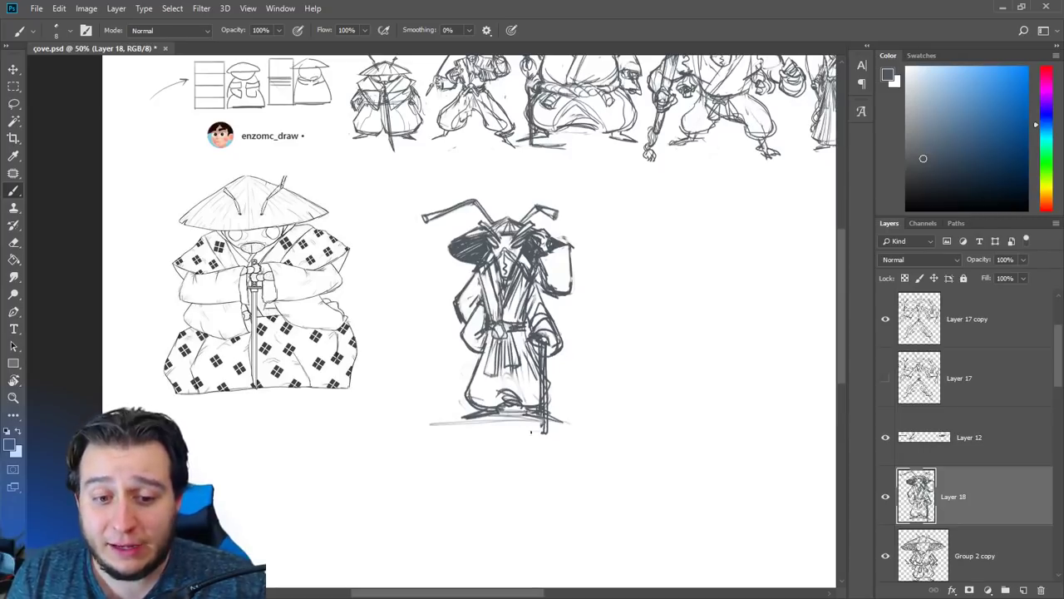
mouse_move(542, 430)
mouse_down()
mouse_move(577, 429)
mouse_move(562, 455)
mouse_up()
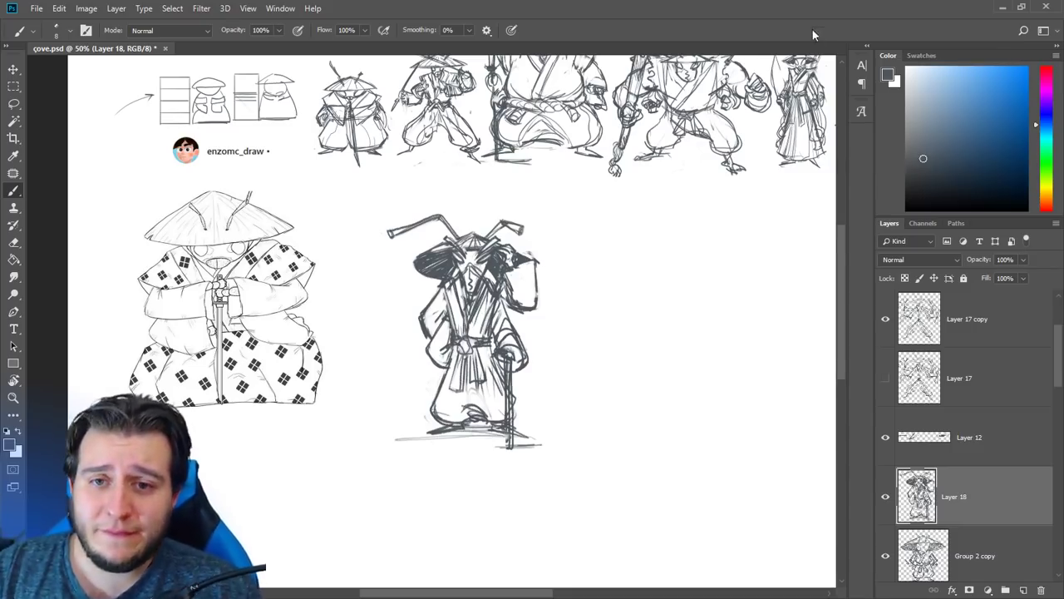
- Duplicate the caned character's layer and hide the original layer
mouse_move(707, 240)
mouse_down()
mouse_move(604, 280)
mouse_move(584, 374)
mouse_move(534, 406)
mouse_move(637, 374)
mouse_up()
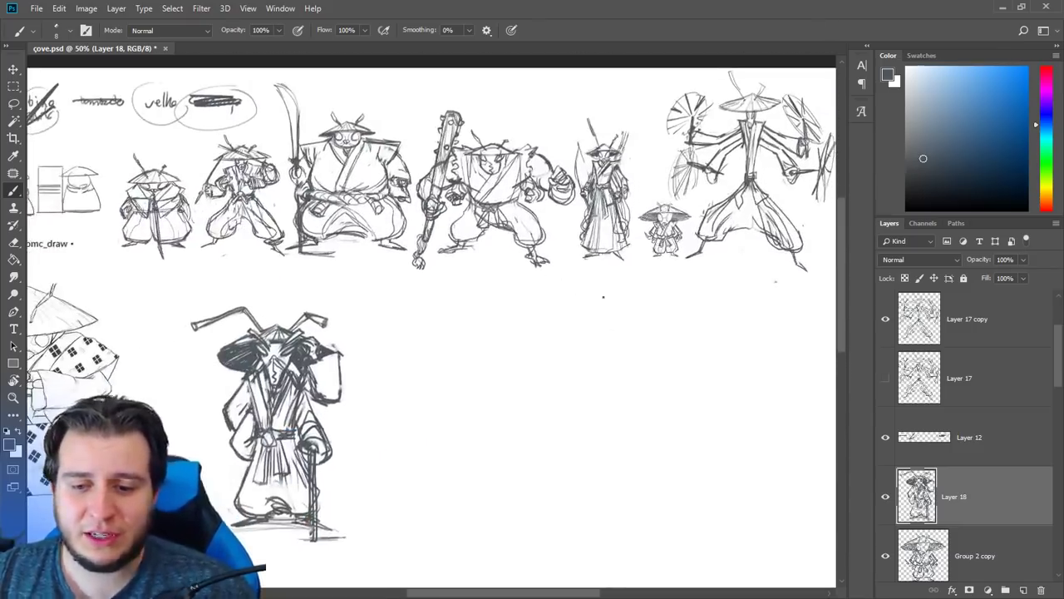
key(ctrl+j)
click(885, 556)
key(ctrl+minus)
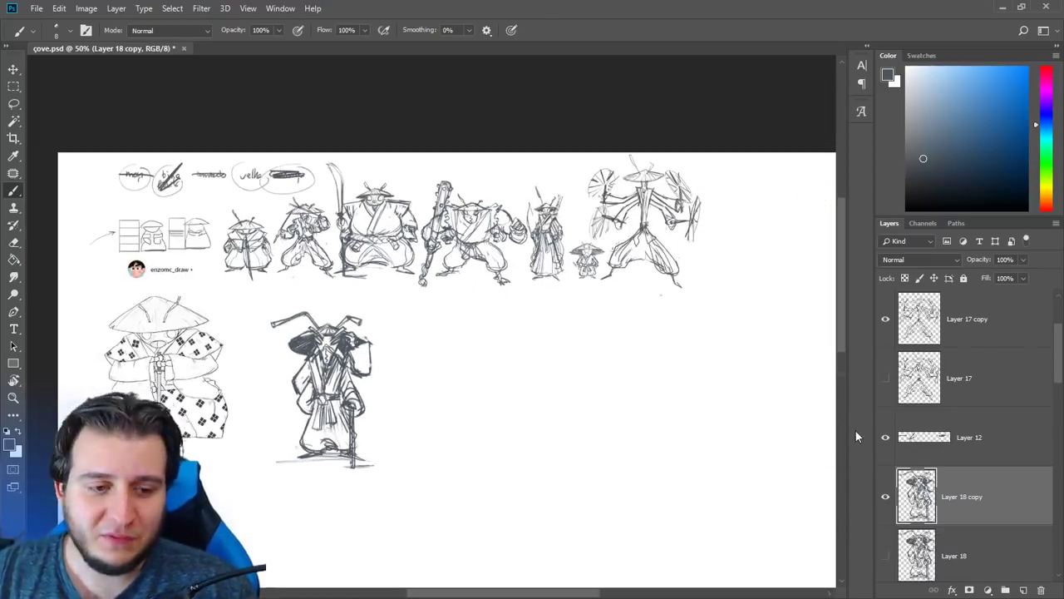
- Scale the copied character down and place it at the right end of the lineup, beside the many-armed figure
key(ctrl+t)
mouse_move(400, 311)
mouse_down()
mouse_move(371, 341)
mouse_move(377, 352)
mouse_move(745, 234)
mouse_move(740, 250)
mouse_move(211, 260)
mouse_up()
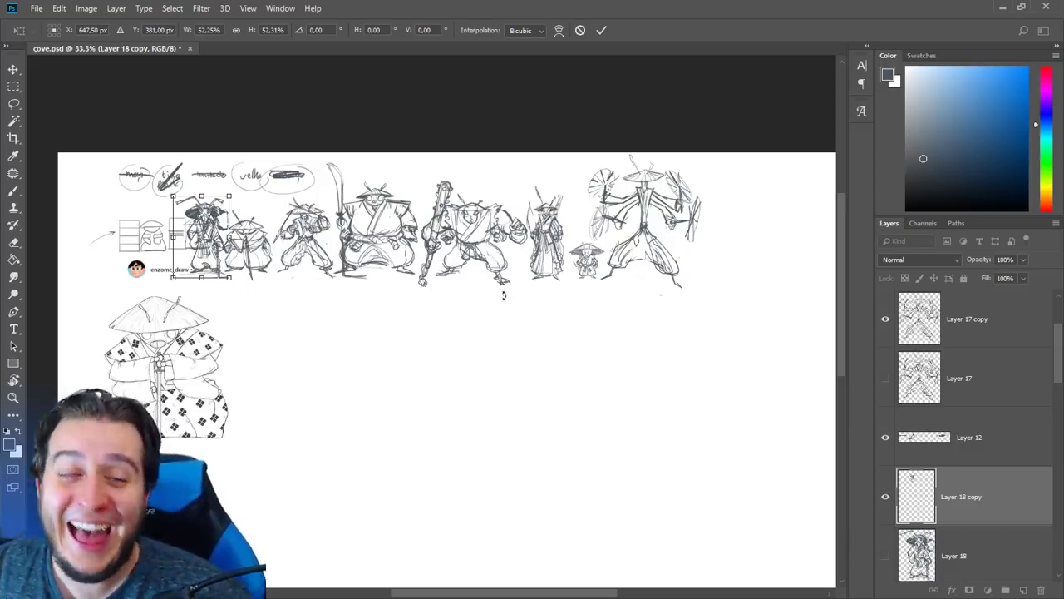
mouse_move(230, 196)
mouse_down()
mouse_move(215, 212)
mouse_move(224, 199)
mouse_up()
shift+drag(210, 237, 712, 299)
shift+drag(706, 254, 707, 263)
shift+drag(726, 210, 718, 218)
key(Return)
drag(699, 263, 721, 264)
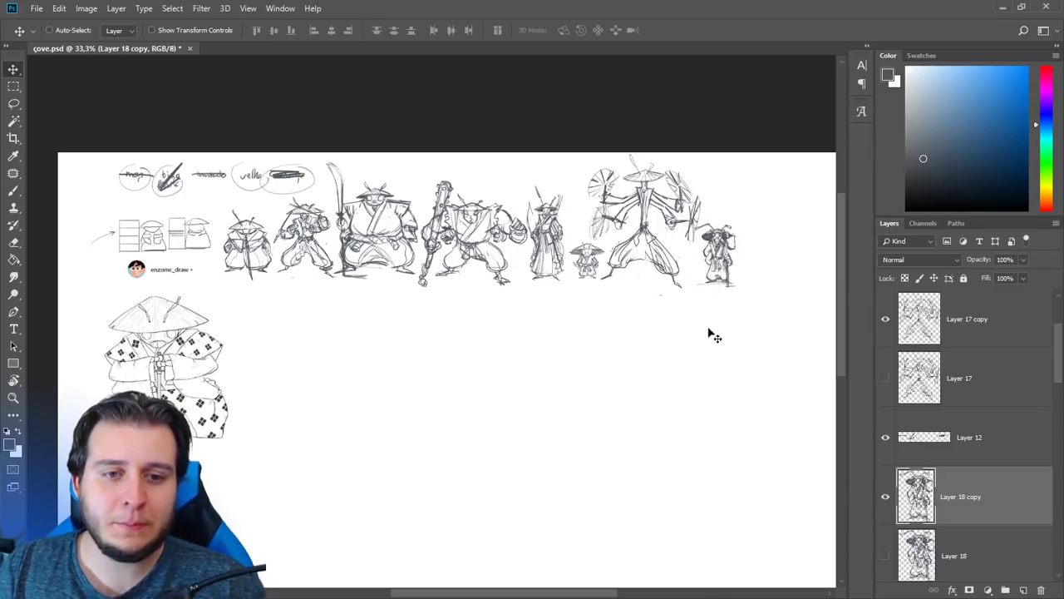
key(ctrl+minus)
key(ctrl+plus)
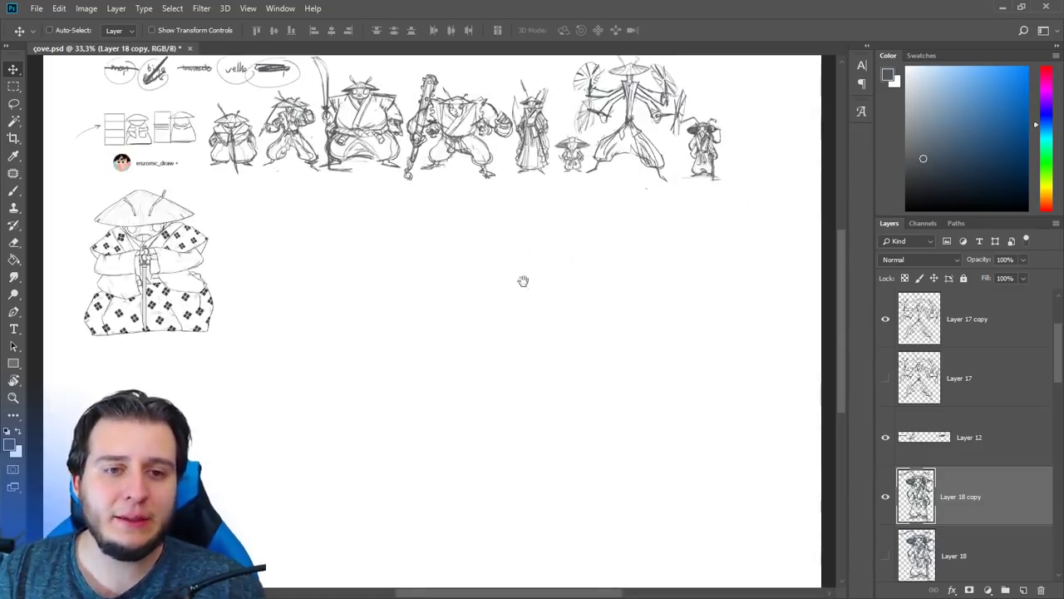
- Group the lineup's character layers and move the group down to stand beside the patterned reference figure
drag(523, 281, 565, 338)
scroll(989, 350, up, 2)
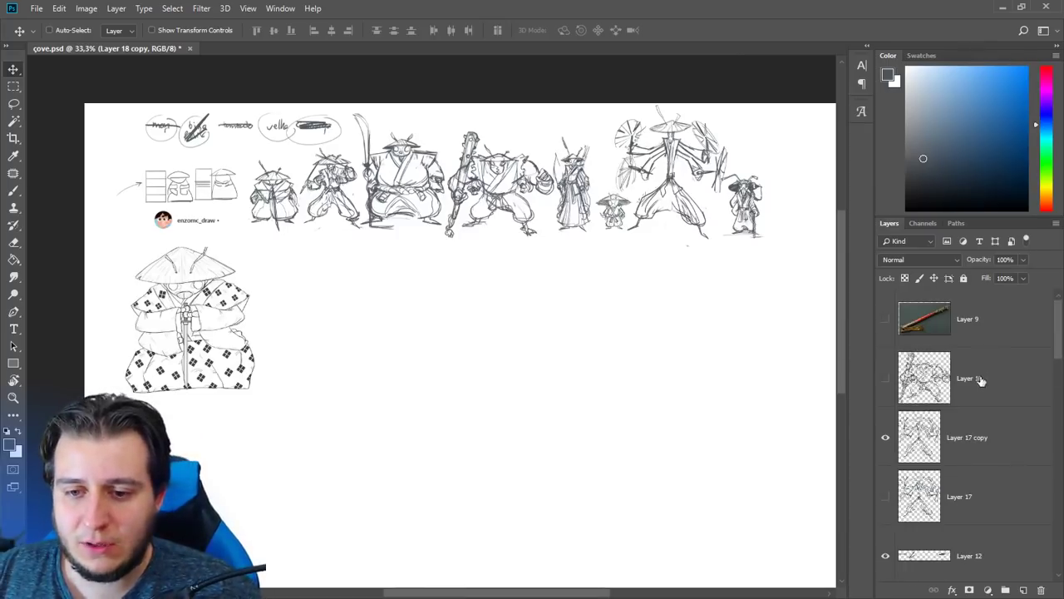
click(970, 422)
click(974, 397)
scroll(939, 450, down, 1)
click(963, 373)
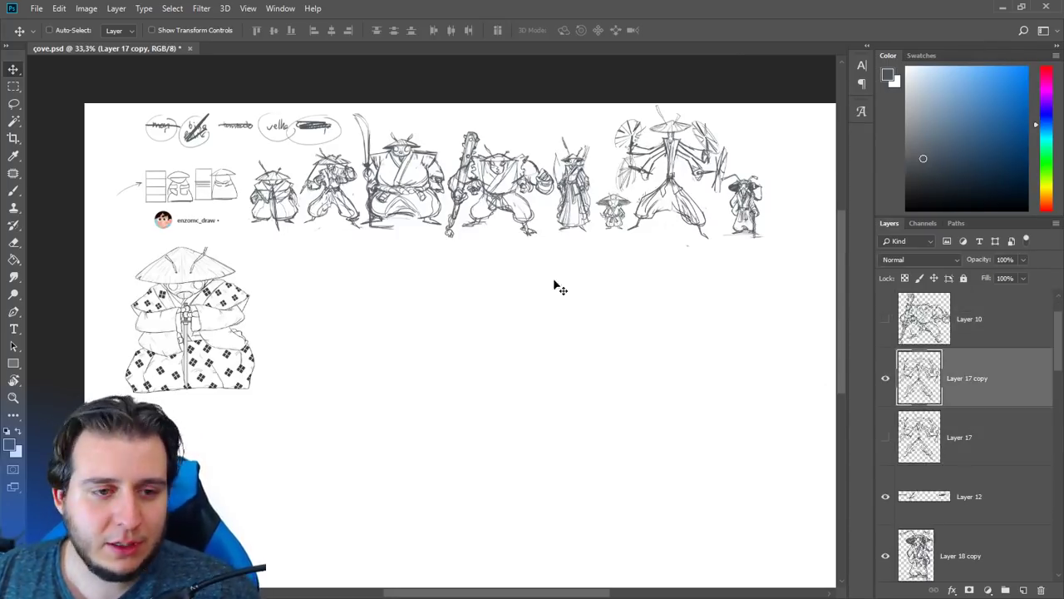
drag(246, 158, 782, 237)
key(ctrl+g)
click(886, 357)
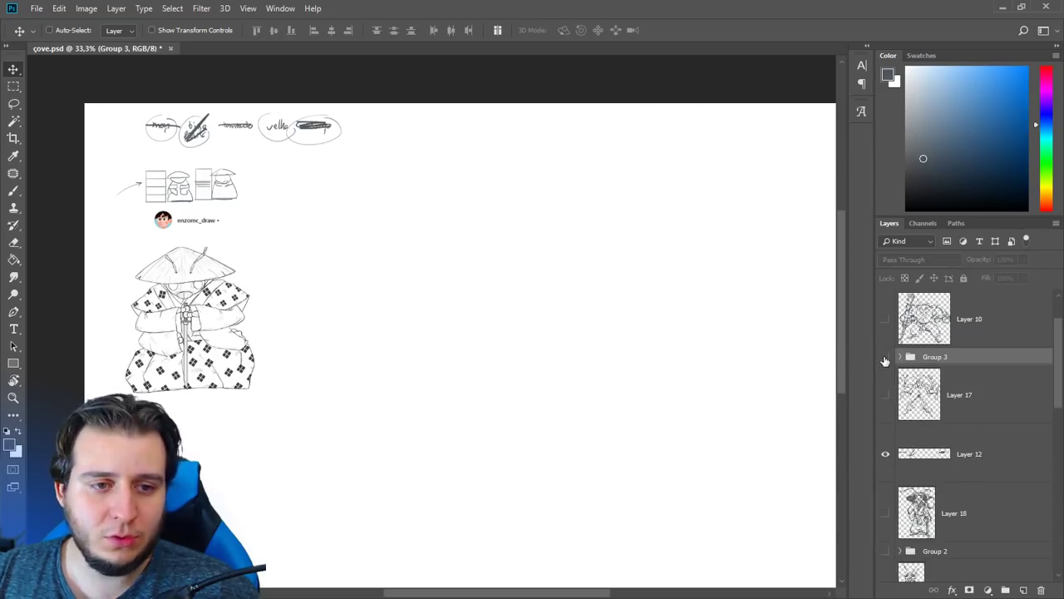
click(886, 357)
mouse_move(499, 237)
mouse_down()
mouse_move(541, 253)
mouse_move(499, 443)
mouse_move(527, 382)
mouse_up()
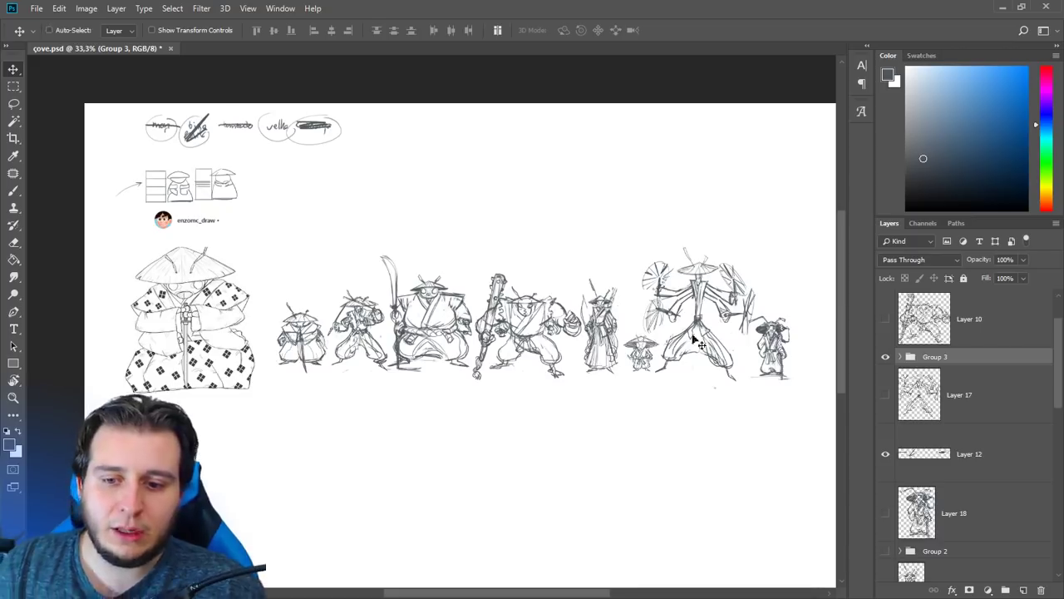
- Scale the patterned reference figure to about 48% and align it with the left end of the lineup
ctrl+click(275, 354)
key(ctrl+t)
mouse_move(261, 246)
mouse_down()
mouse_move(225, 288)
mouse_move(251, 318)
mouse_up()
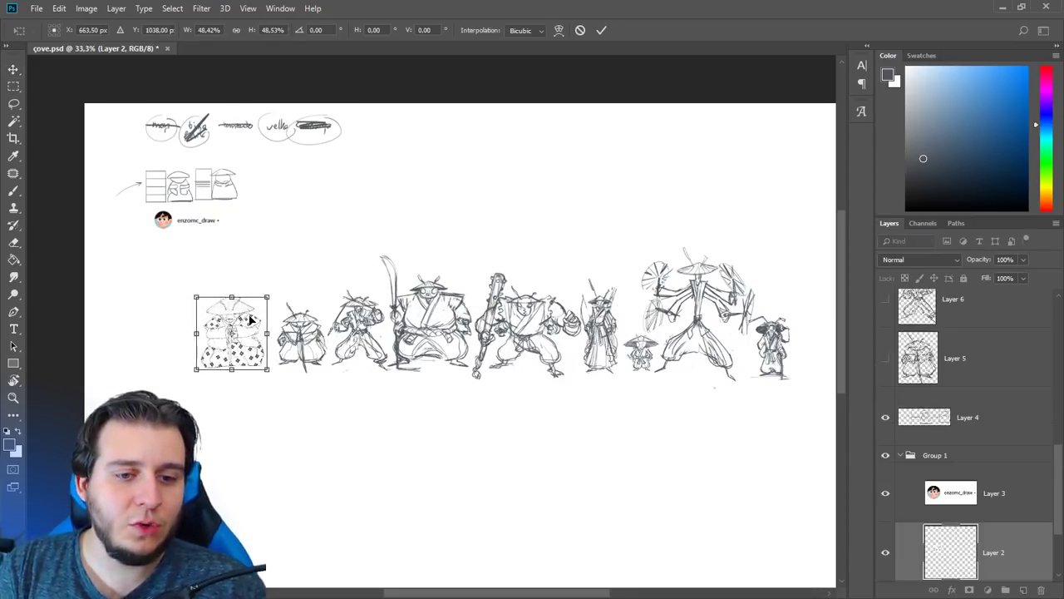
key(Return)
- On a new layer, paint a red arrow from the patterned reference toward the first lineup character and centre it between them
key(ctrl+plus)
key(ctrl+plus)
drag(371, 341, 628, 301)
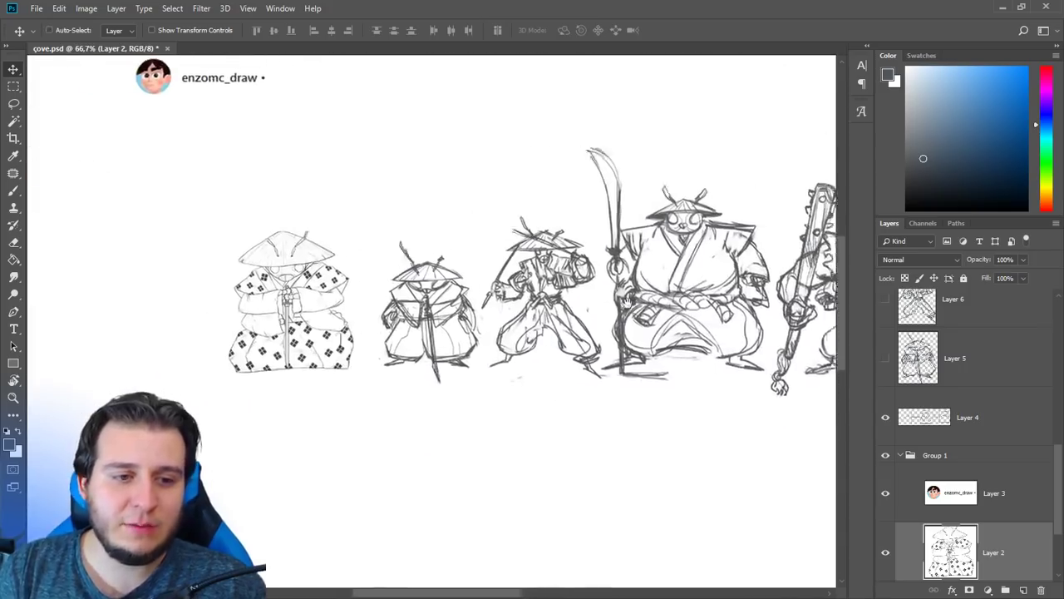
click(1024, 589)
click(1050, 111)
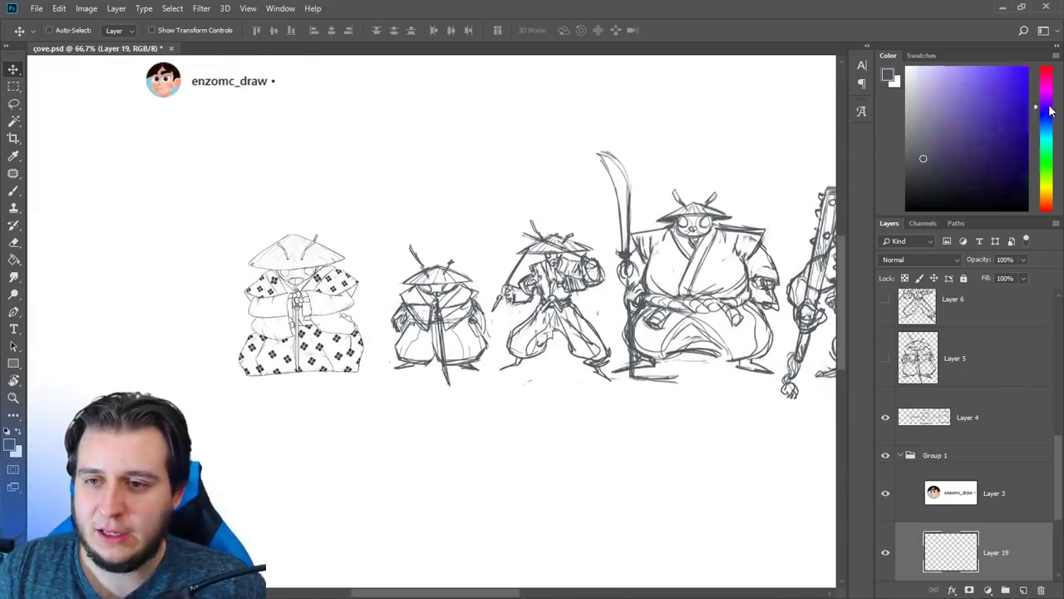
click(1047, 66)
click(1011, 94)
key(b)
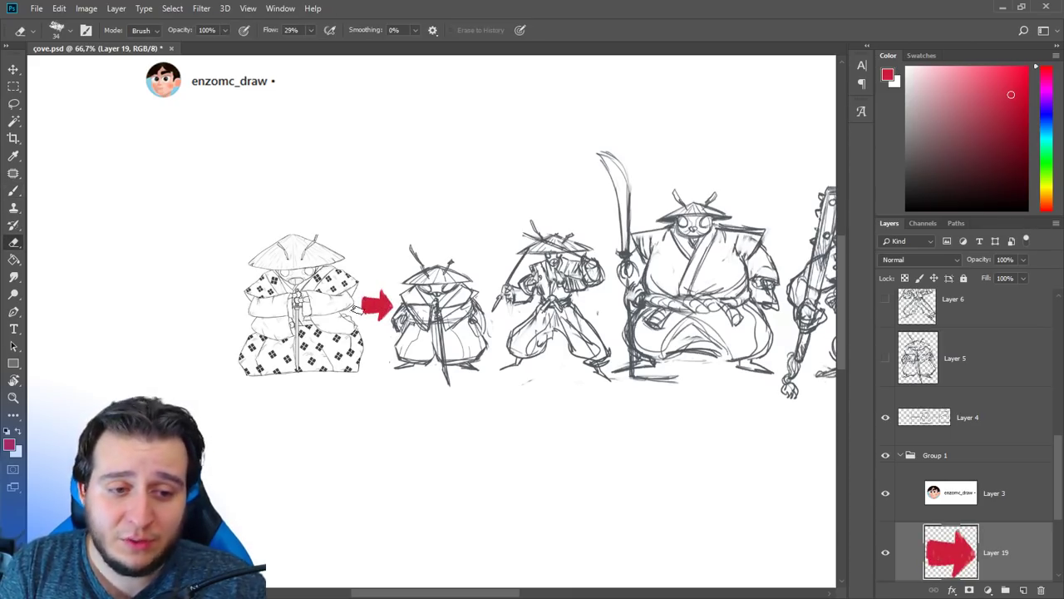
key(ctrl+Right)
key(ctrl+Right)
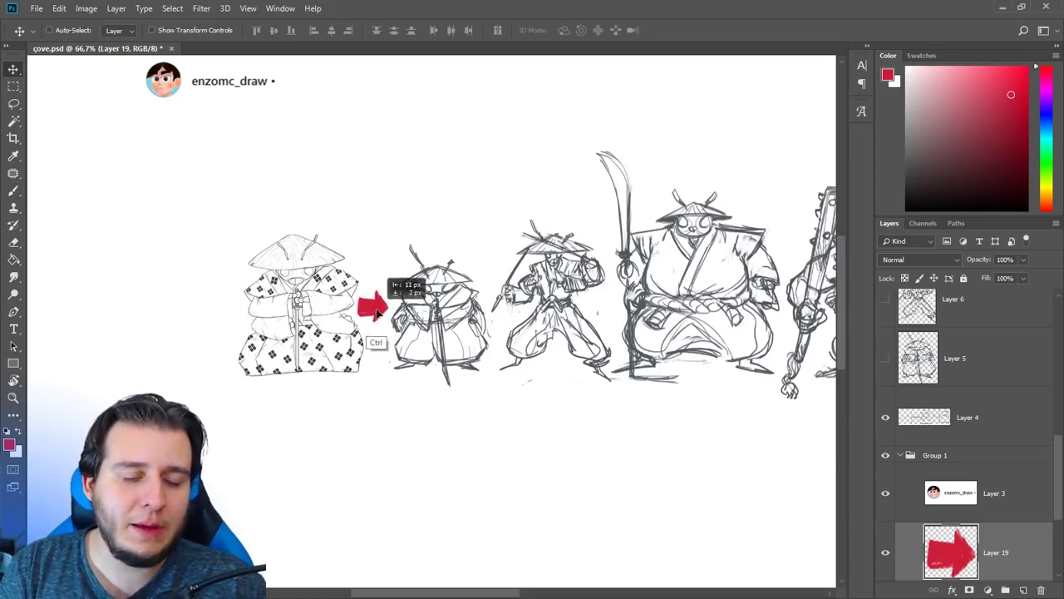
- Add another new layer and handwrite "original" in dark blue under the first lineup character
scroll(364, 326, right, 5)
drag(584, 402, 476, 349)
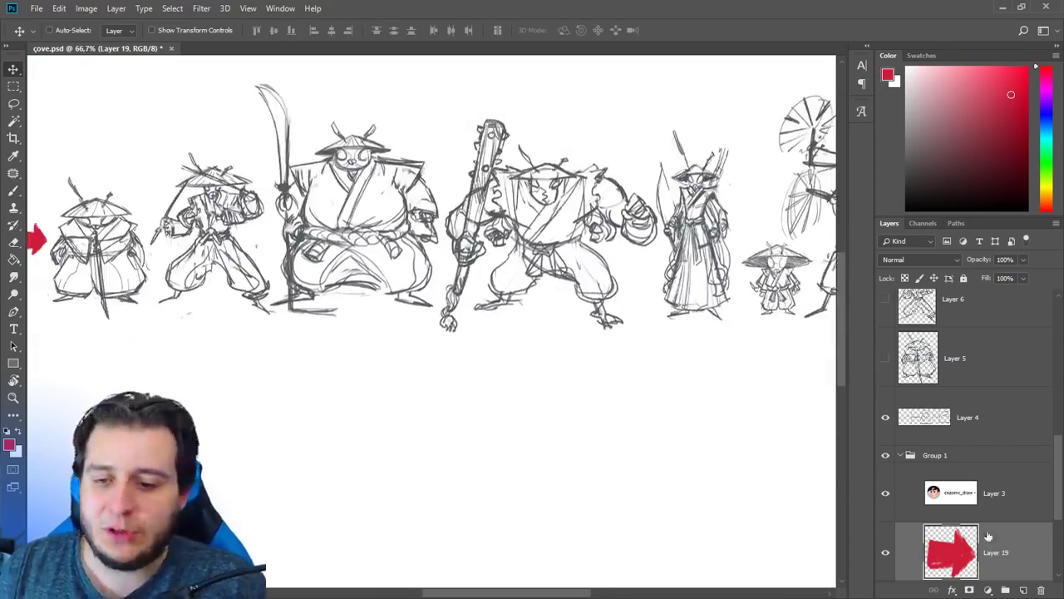
click(1024, 590)
mouse_move(325, 373)
mouse_down()
mouse_move(531, 327)
mouse_move(537, 341)
mouse_up()
key(b)
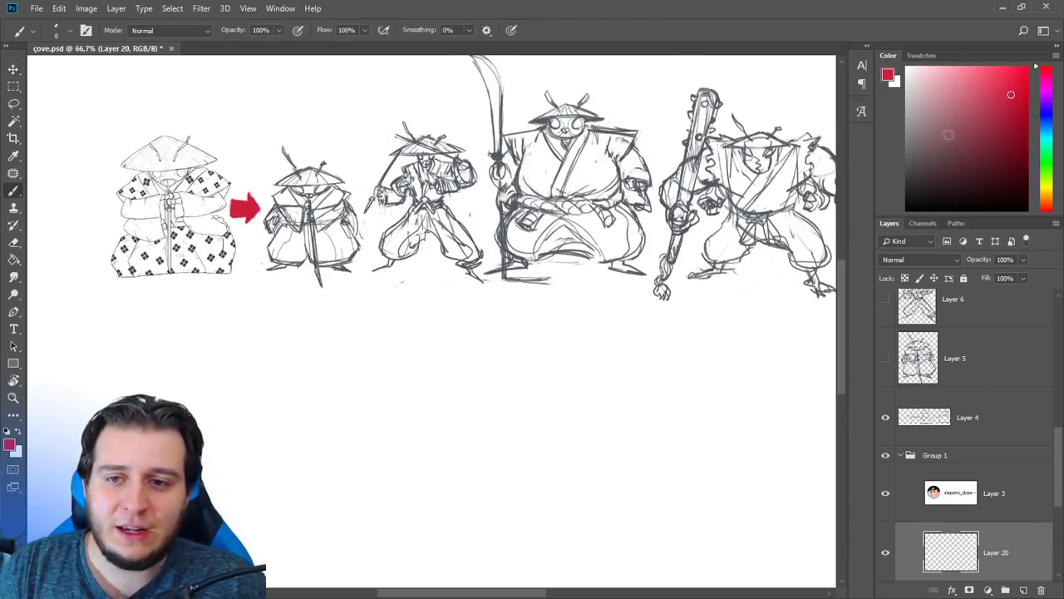
click(1045, 112)
click(930, 183)
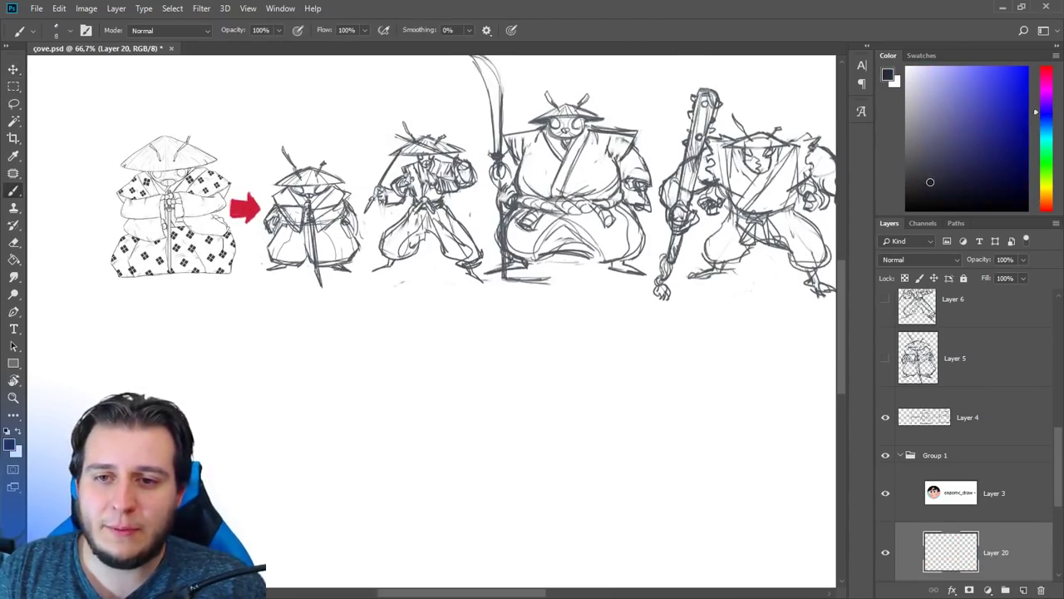
drag(276, 297, 324, 304)
drag(328, 288, 329, 307)
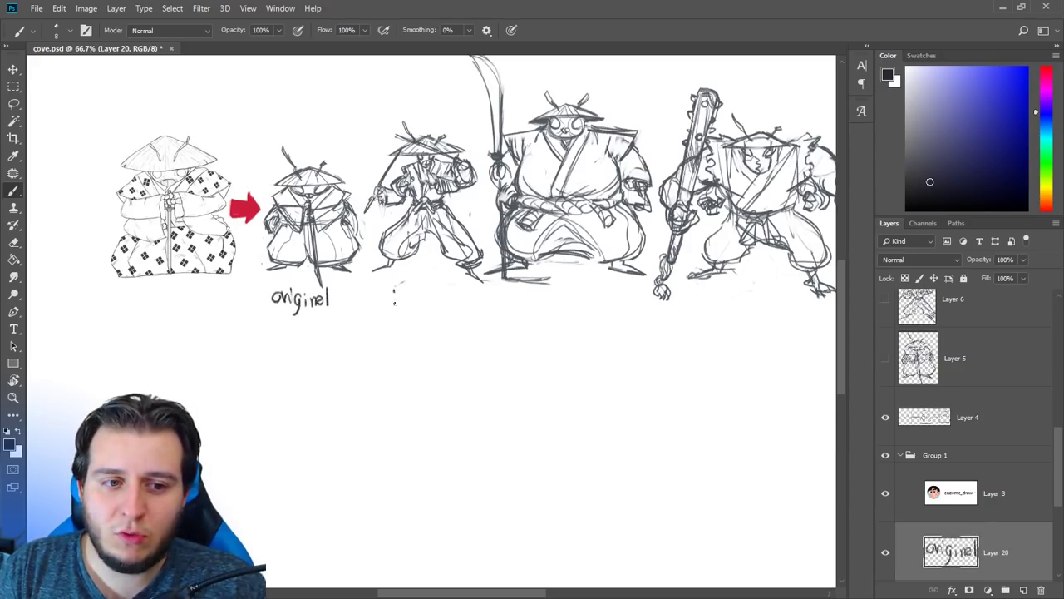
- Handwrite the labels "homem", "grandão", "fortão" and "moça" under the next four characters
mouse_move(394, 293)
mouse_down()
mouse_move(407, 308)
mouse_move(450, 307)
mouse_up()
mouse_move(492, 306)
mouse_down()
mouse_move(353, 283)
mouse_move(407, 296)
mouse_up()
drag(415, 283, 441, 293)
mouse_move(436, 287)
mouse_down()
mouse_move(448, 281)
mouse_move(416, 322)
mouse_move(420, 311)
mouse_up()
scroll(508, 272, right, 5)
drag(425, 311, 435, 318)
drag(441, 298, 442, 318)
mouse_move(437, 307)
mouse_down()
mouse_move(463, 313)
mouse_move(429, 371)
mouse_move(423, 354)
mouse_move(448, 334)
mouse_move(483, 347)
mouse_up()
scroll(427, 369, right, 4)
drag(475, 343, 471, 354)
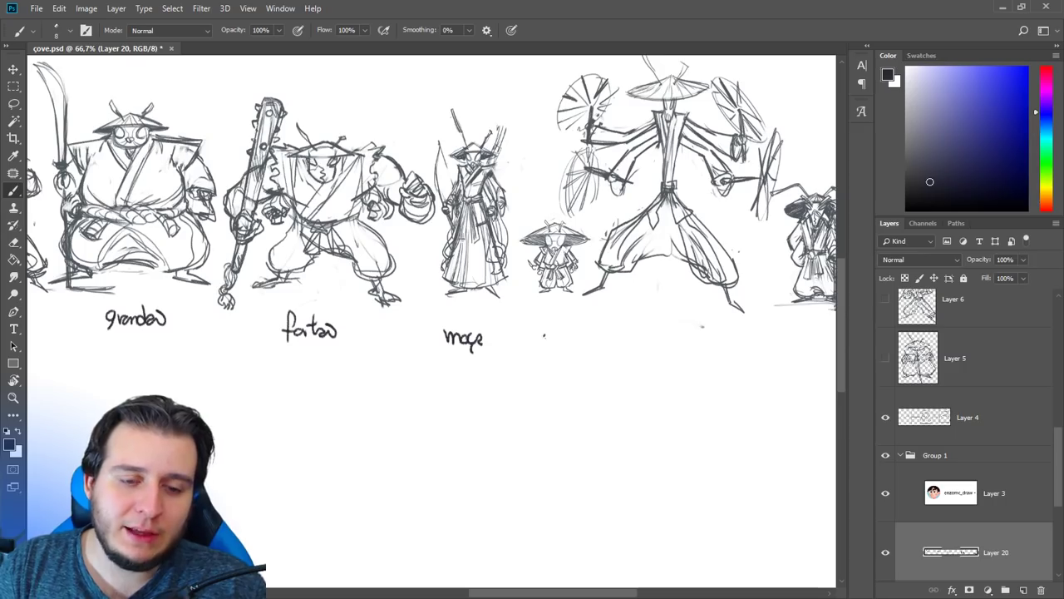
- Handwrite "guri", "comprido" and "véio" under the small, the many-armed and the caned characters
mouse_move(546, 334)
mouse_down()
mouse_move(542, 348)
mouse_move(567, 345)
mouse_up()
scroll(566, 341, right, 5)
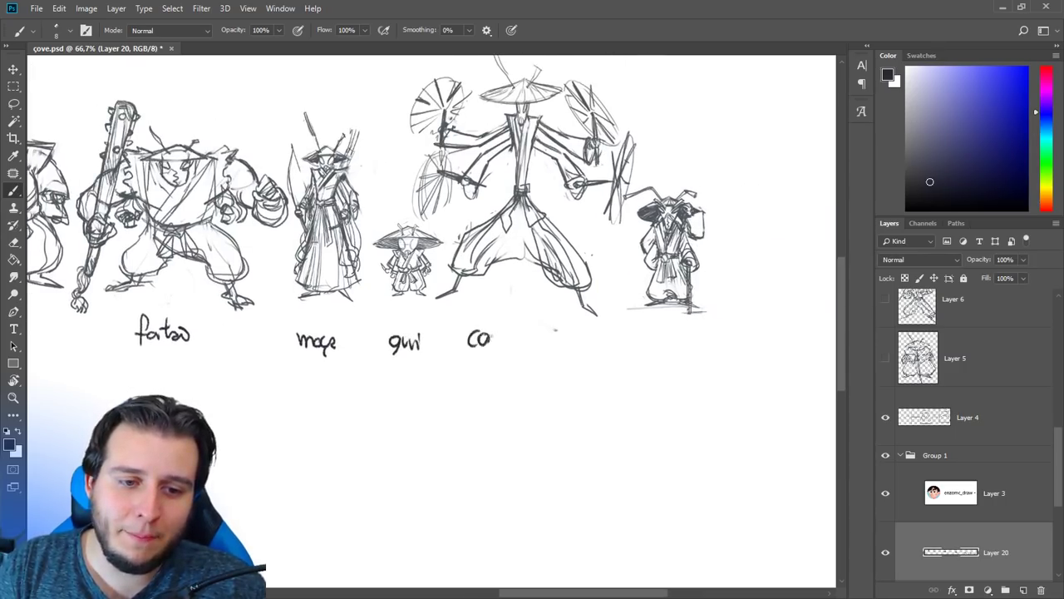
drag(518, 341, 527, 350)
drag(533, 328, 531, 345)
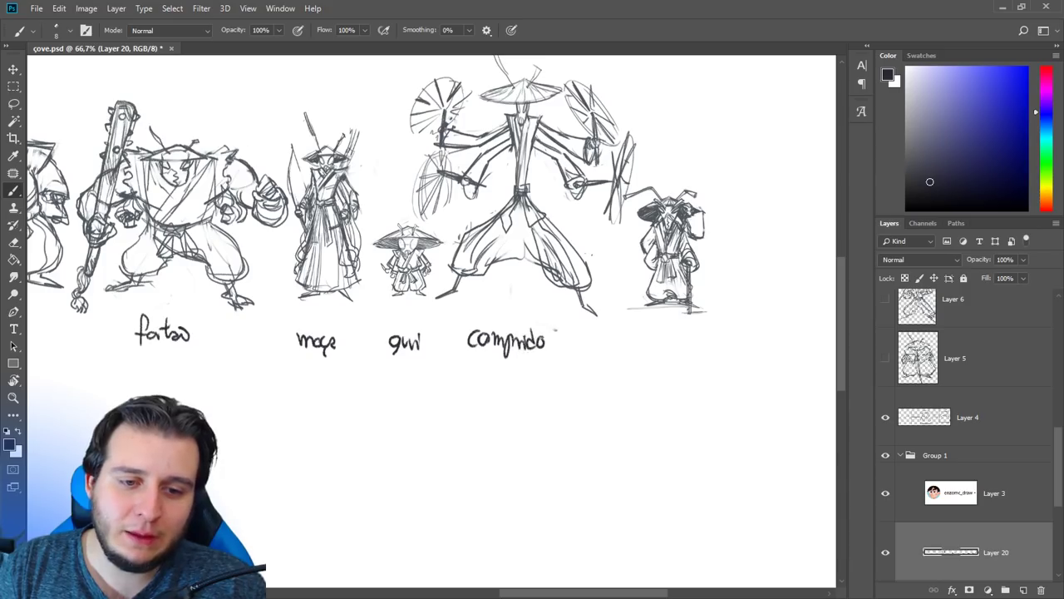
scroll(513, 342, right, 3)
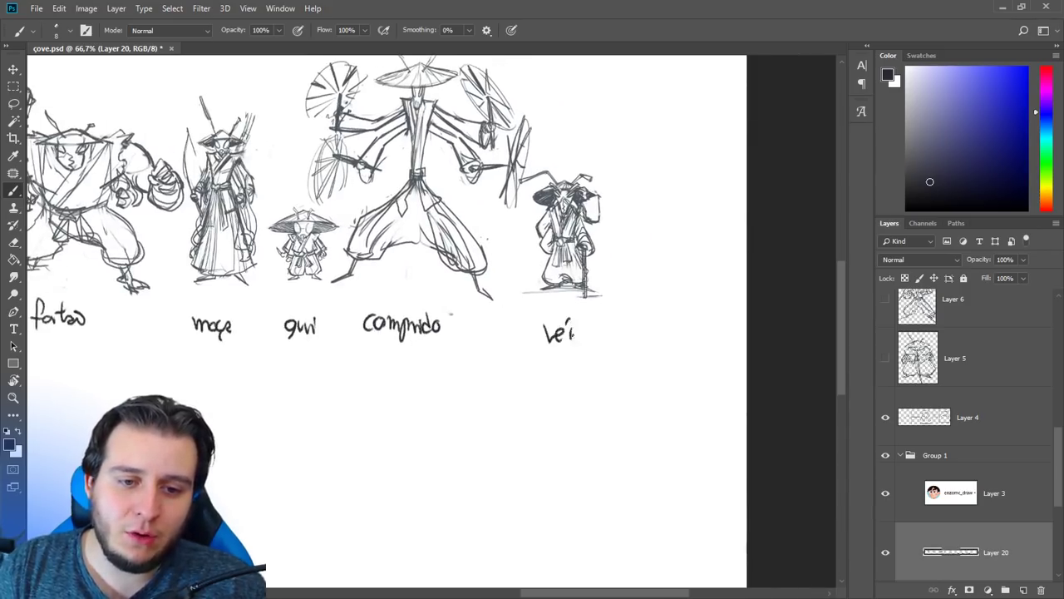
drag(446, 360, 704, 335)
key(ctrl+minus)
key(ctrl+minus)
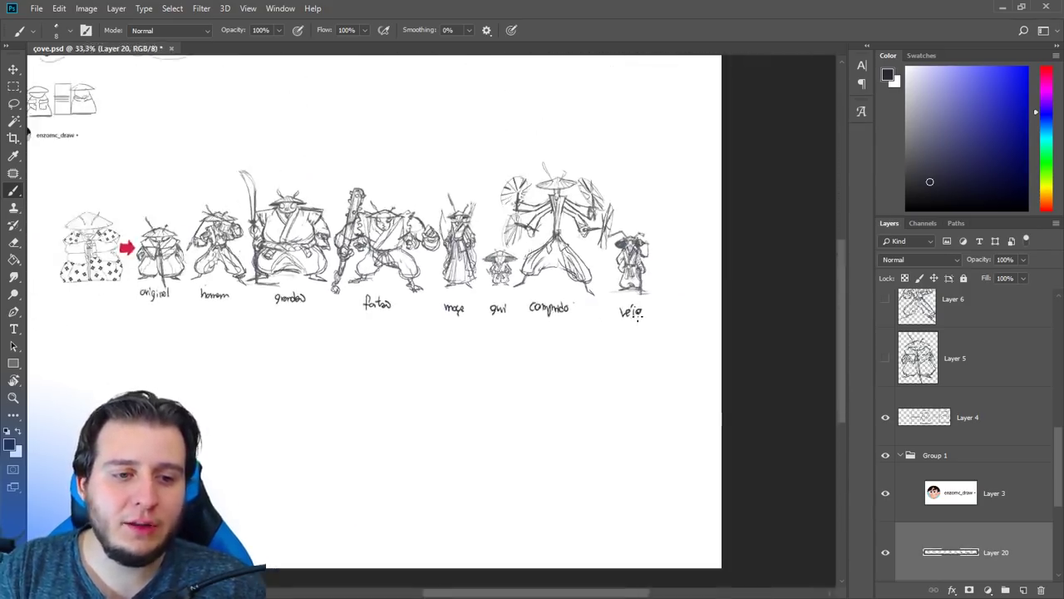
- Add a new layer and draw a straight horizontal ground line at foot level across the whole character lineup
drag(590, 311, 670, 345)
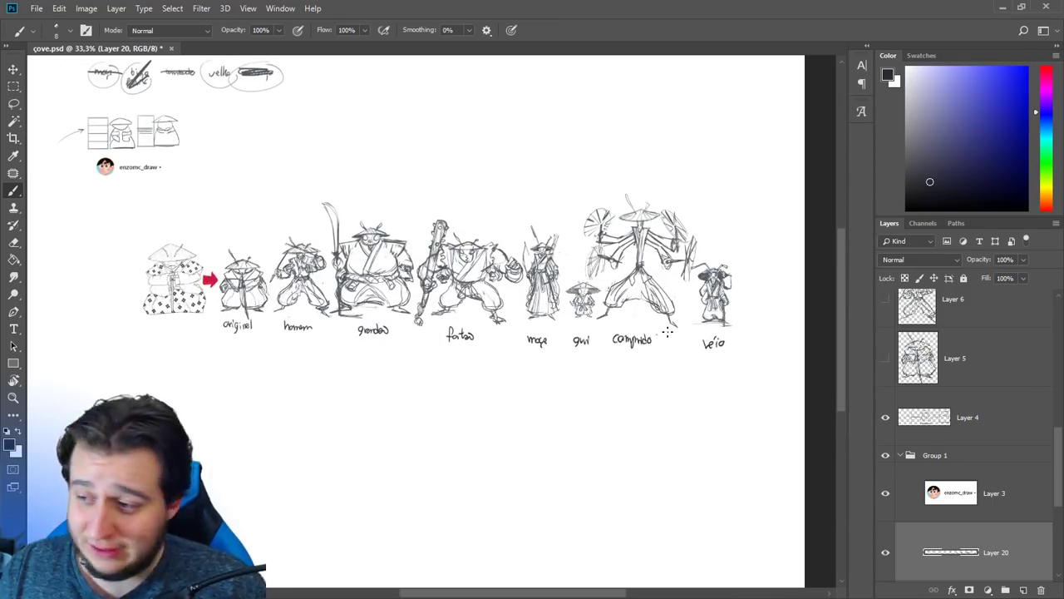
click(1024, 590)
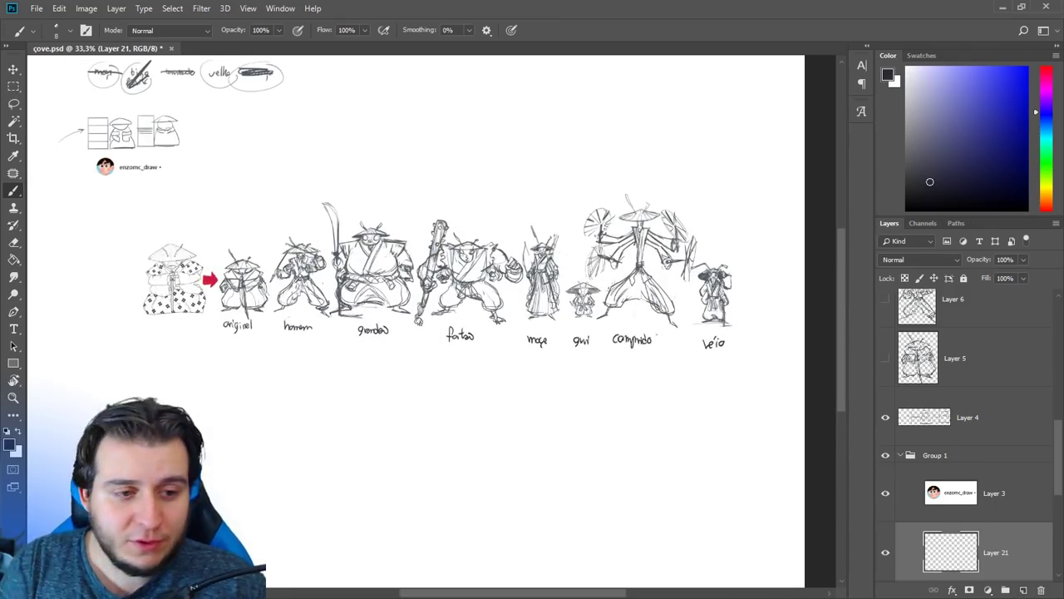
drag(230, 311, 380, 321)
key(ctrl+z)
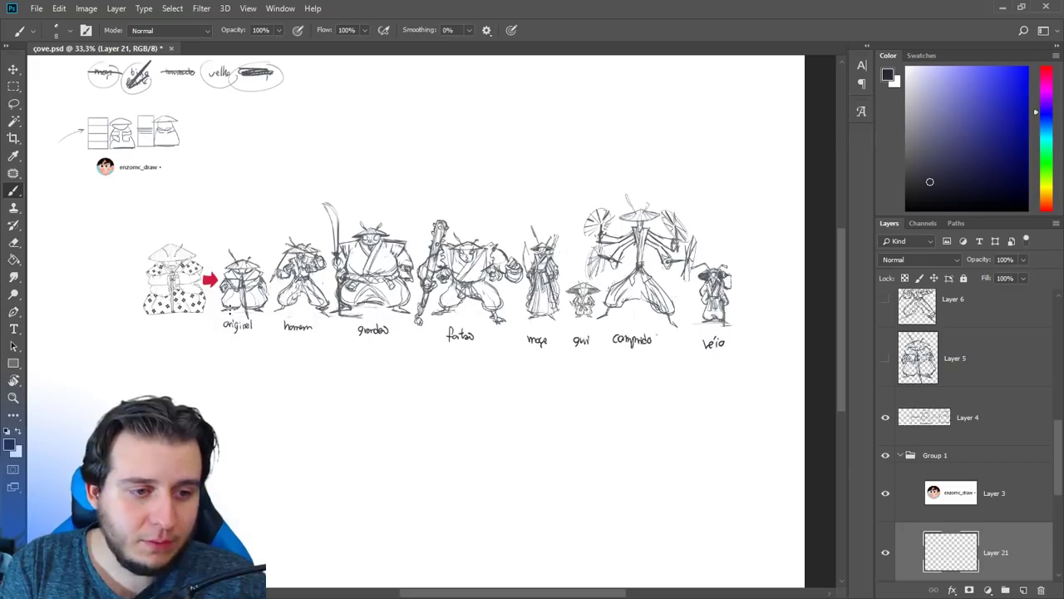
drag(230, 308, 724, 380)
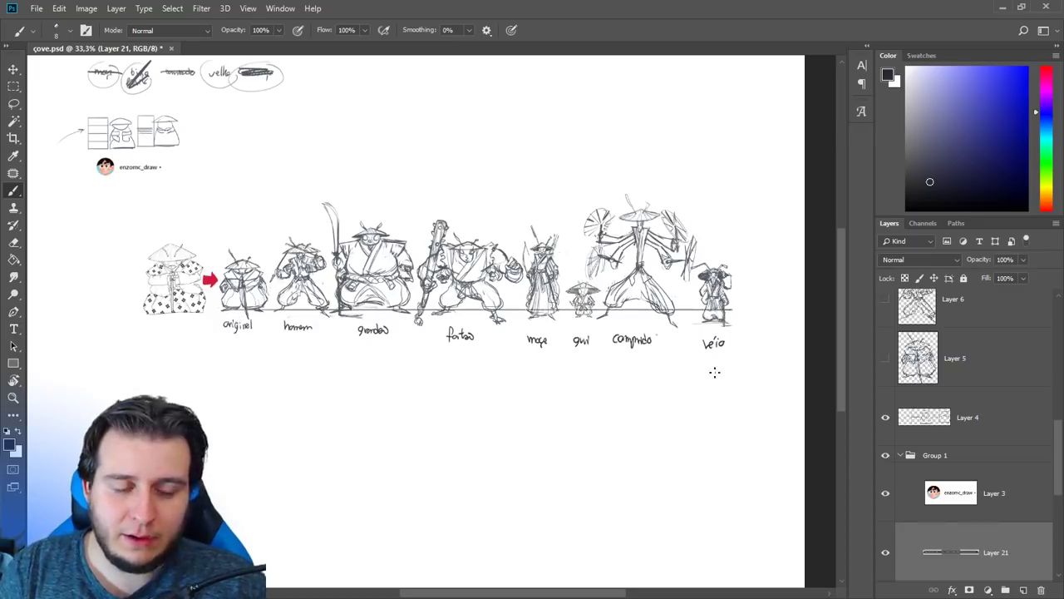
- Nudge the figures at the start of the lineup, up to the club-carrying "fortão", so their feet align with the ground line
key(v)
key(ctrl+plus)
key(ctrl+plus)
drag(302, 357, 471, 393)
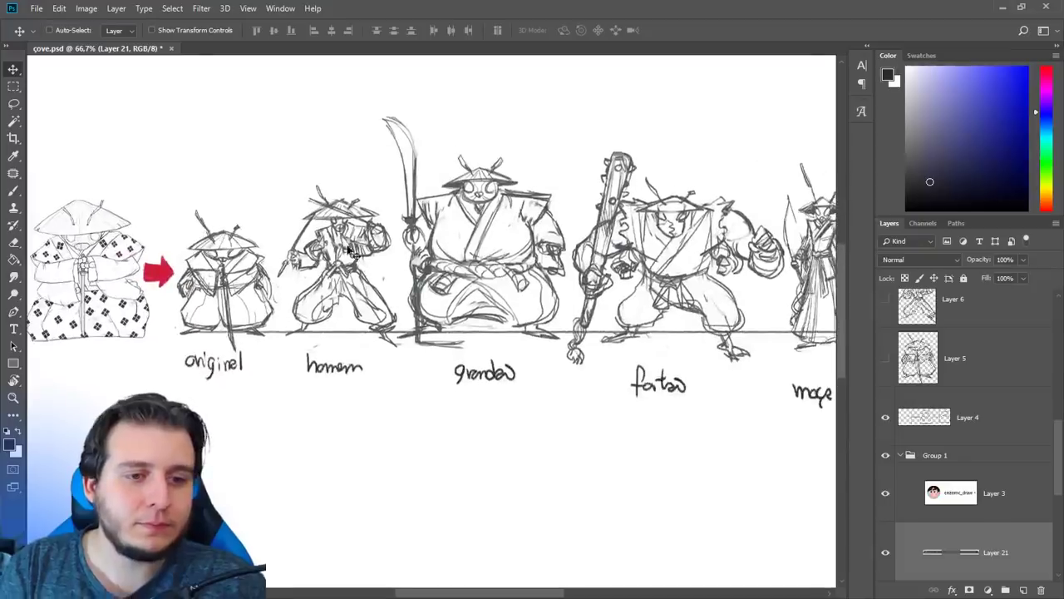
ctrl+click(384, 331)
ctrl+shift+click(383, 324)
drag(384, 329, 430, 323)
ctrl+click(391, 377)
ctrl+click(416, 326)
ctrl+click(388, 318)
ctrl+click(421, 321)
- Raise the "moça", "guri", "comprido" and "véio" figures so they stand on the ground line
drag(637, 327, 406, 307)
ctrl+click(593, 229)
drag(593, 230, 585, 221)
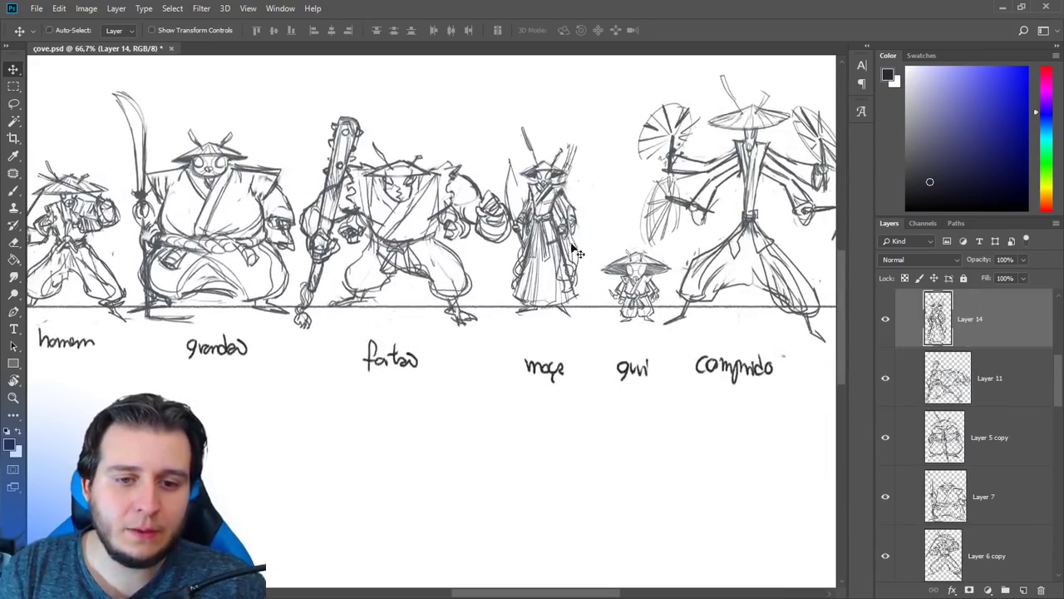
drag(654, 266, 638, 256)
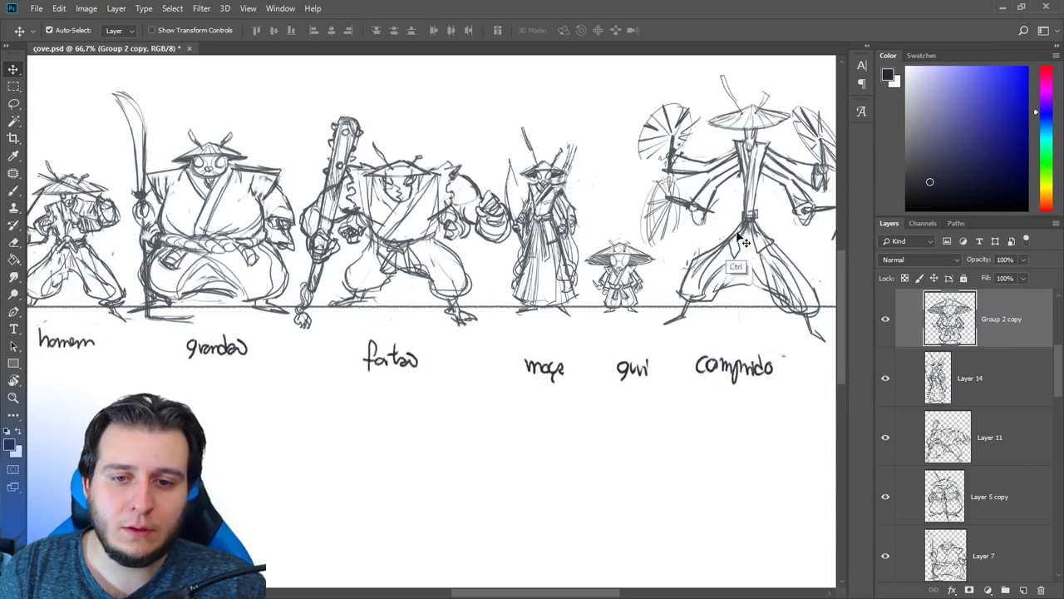
drag(750, 228, 742, 214)
drag(760, 279, 425, 281)
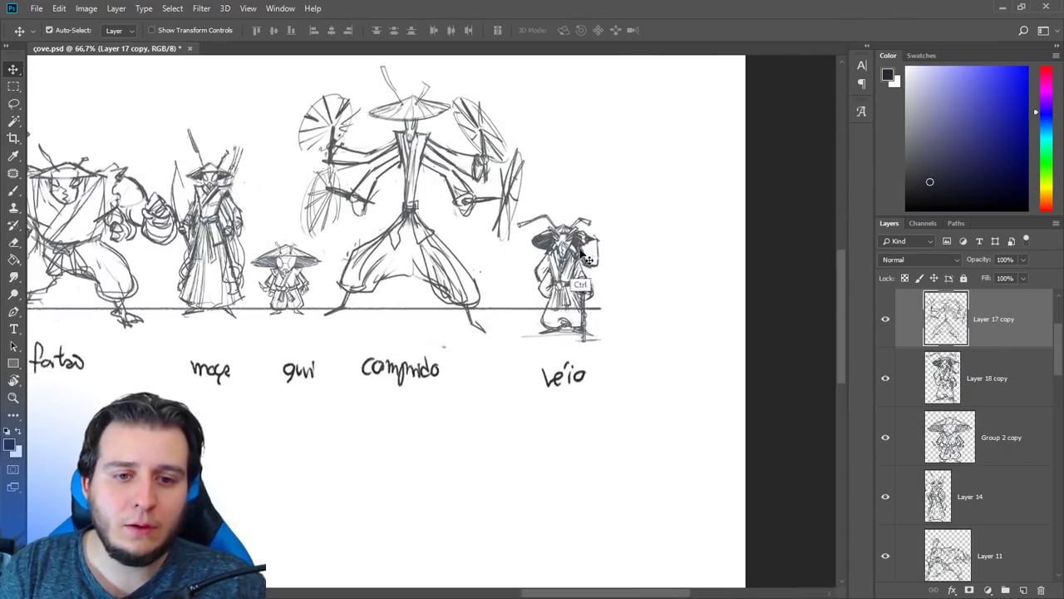
drag(582, 253, 560, 224)
- Reduce the opacity of the ground line's layer to 58%
key(ctrl+minus)
key(ctrl+minus)
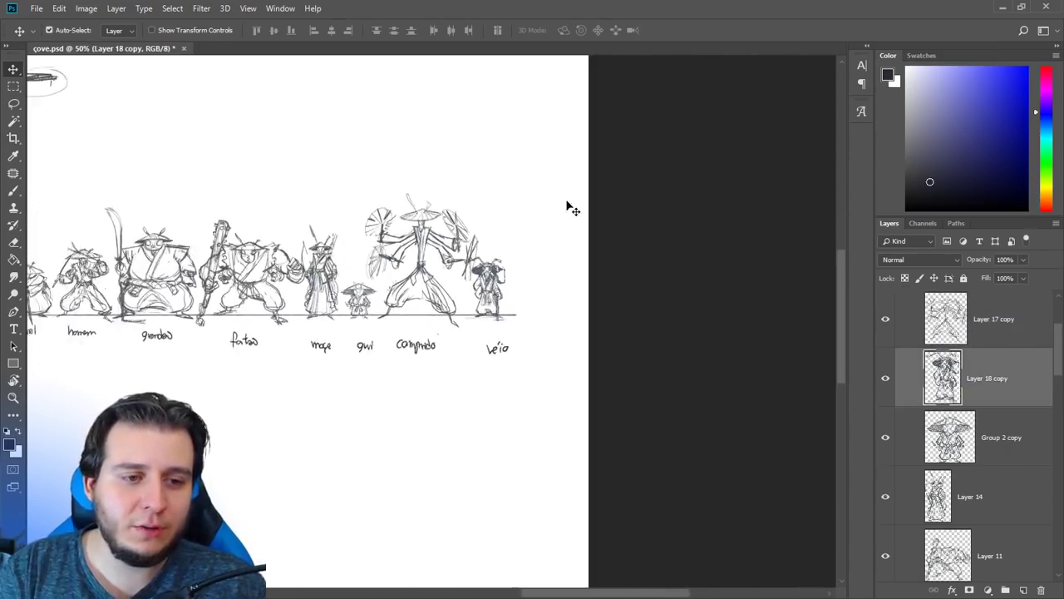
drag(446, 340, 694, 351)
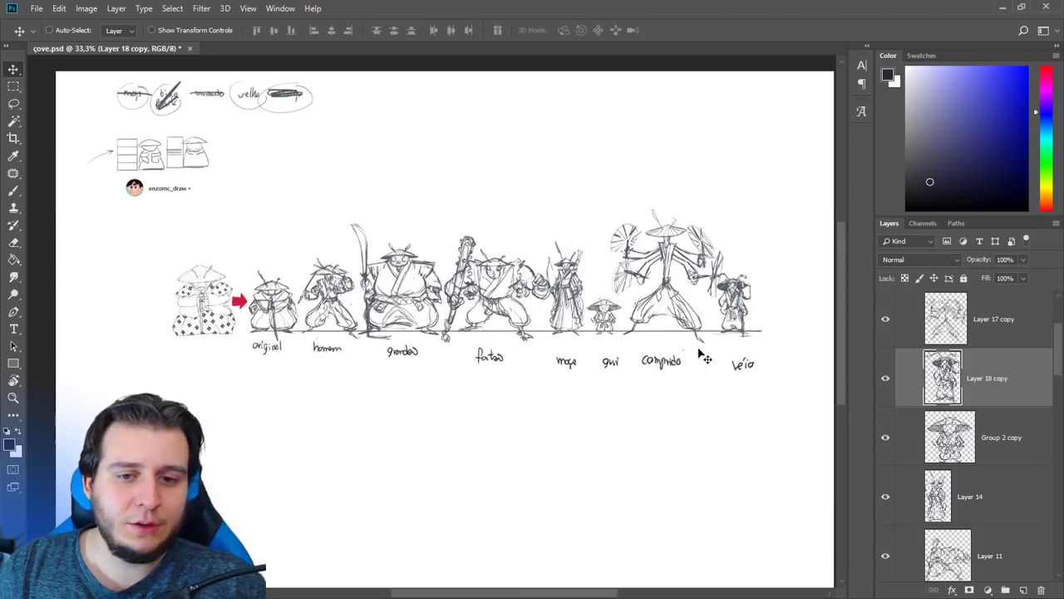
ctrl+click(749, 335)
drag(1000, 277, 997, 277)
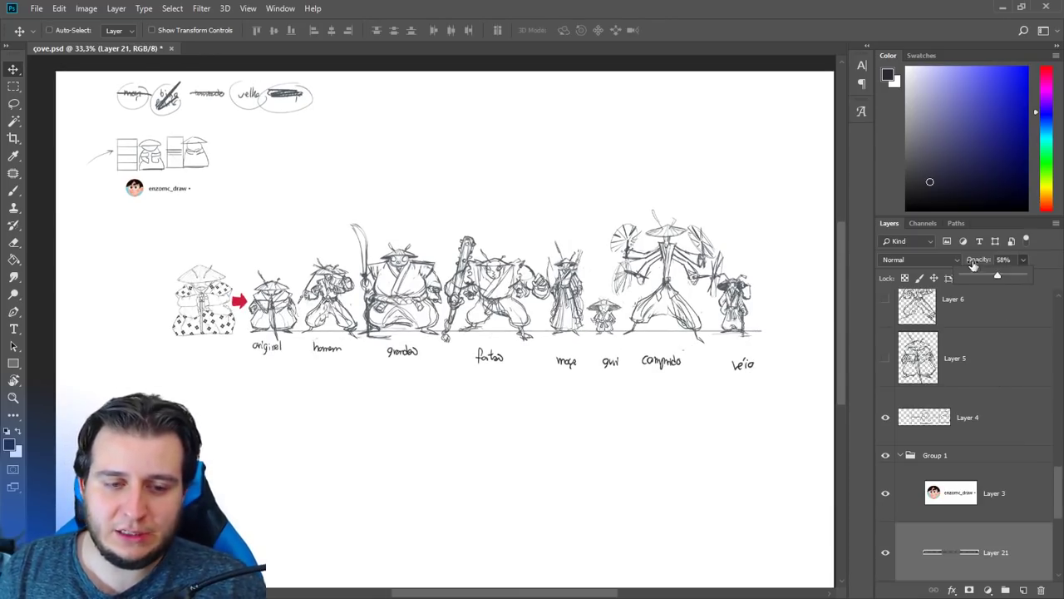
- On the labels' layer, lasso the word "fortão" and move it up, closer beneath its figure
ctrl+click(485, 349)
key(l)
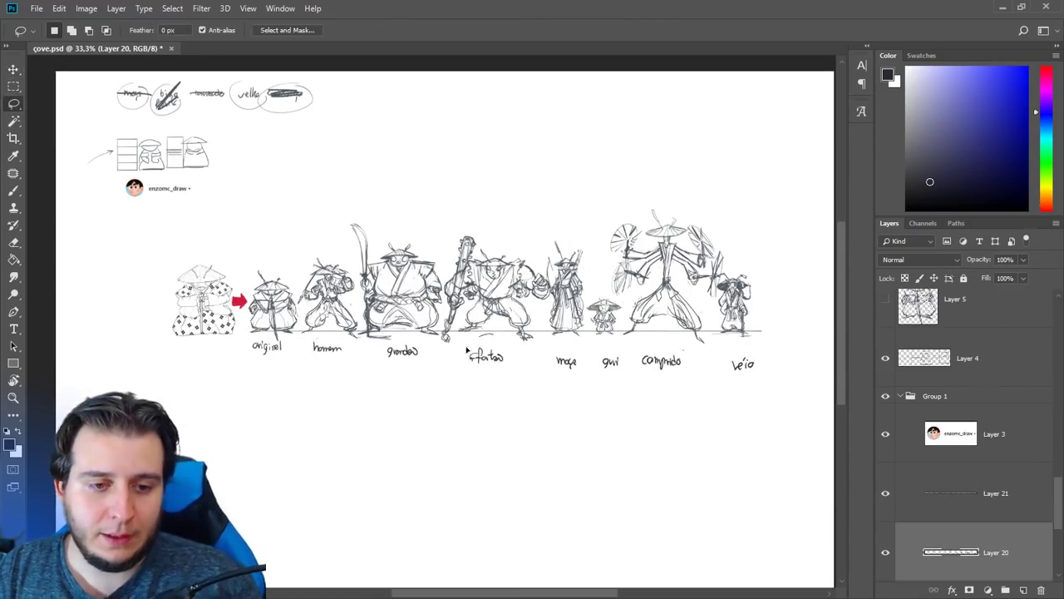
mouse_move(467, 355)
mouse_down()
mouse_move(481, 338)
mouse_move(510, 356)
mouse_up()
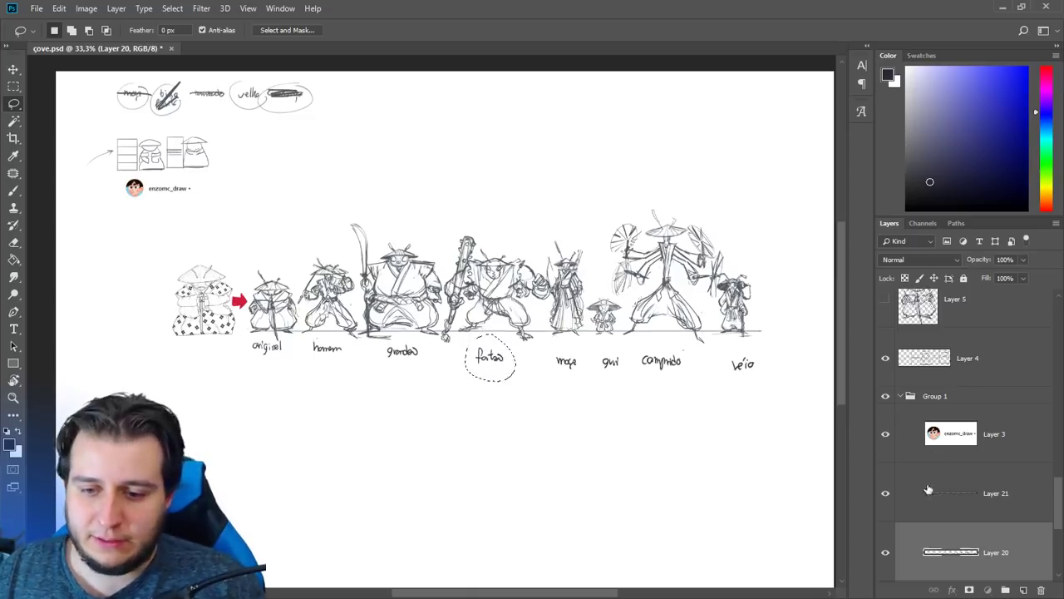
click(894, 491)
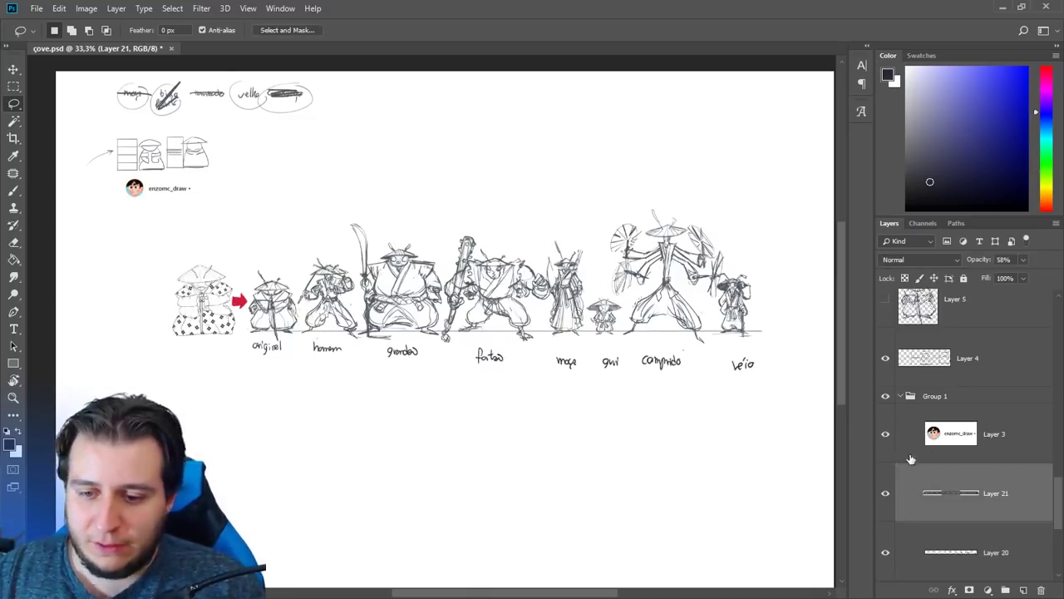
click(949, 536)
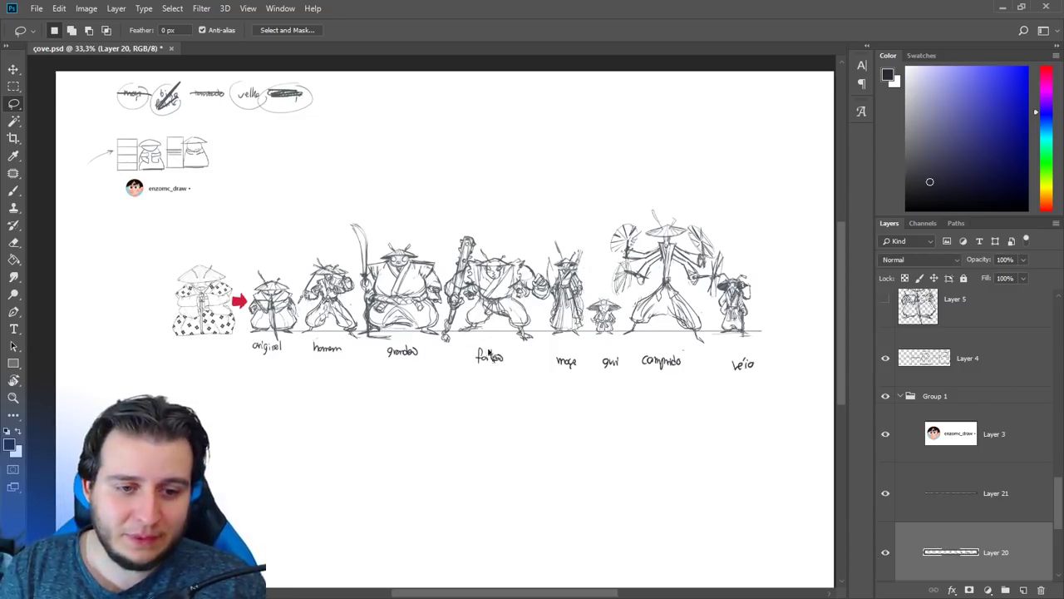
drag(497, 339, 501, 352)
key(ctrl+d)
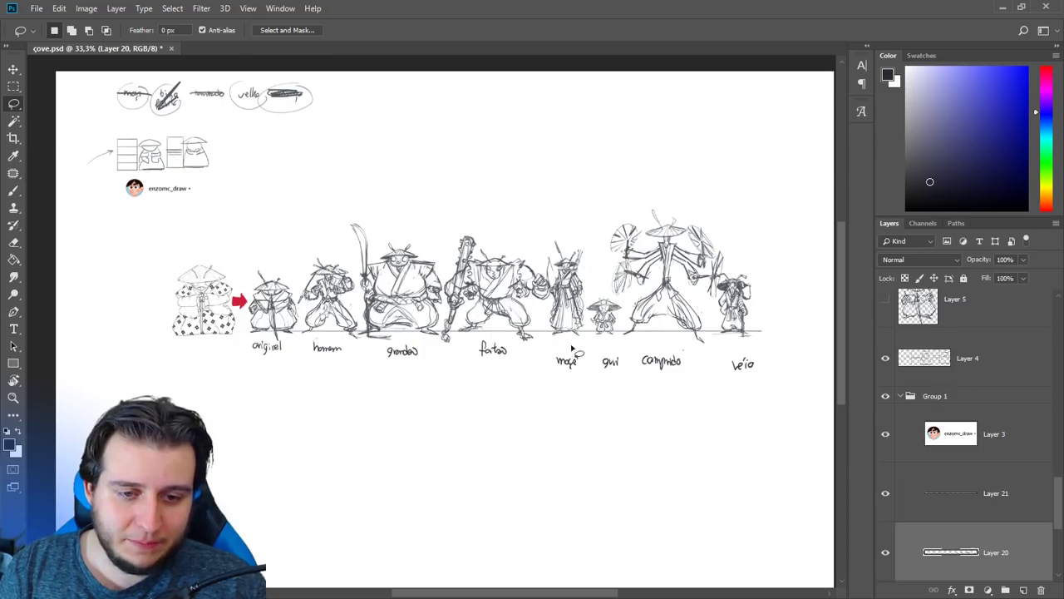
- Reposition the labels "moça", "guri", "comprido" and "véio" to line up in one row beneath their figures
mouse_move(572, 348)
mouse_down()
mouse_move(571, 359)
mouse_move(613, 355)
mouse_up()
mouse_move(679, 344)
mouse_down()
mouse_move(691, 375)
mouse_move(696, 360)
mouse_up()
drag(678, 367, 682, 361)
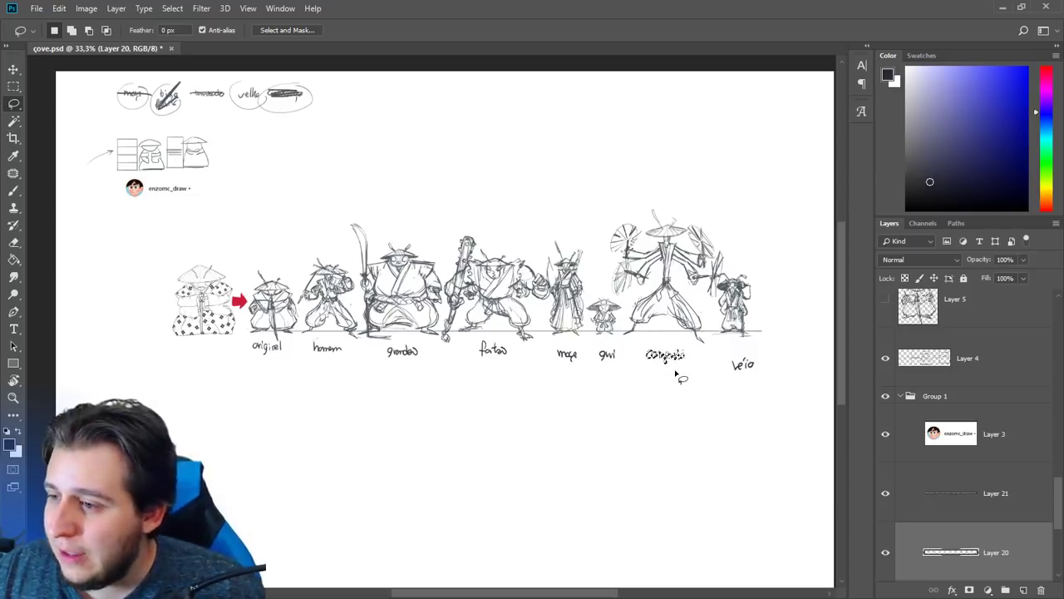
mouse_move(757, 370)
mouse_down()
mouse_move(721, 356)
mouse_move(767, 365)
mouse_move(726, 375)
mouse_move(760, 383)
mouse_move(739, 355)
mouse_up()
key(ctrl+z)
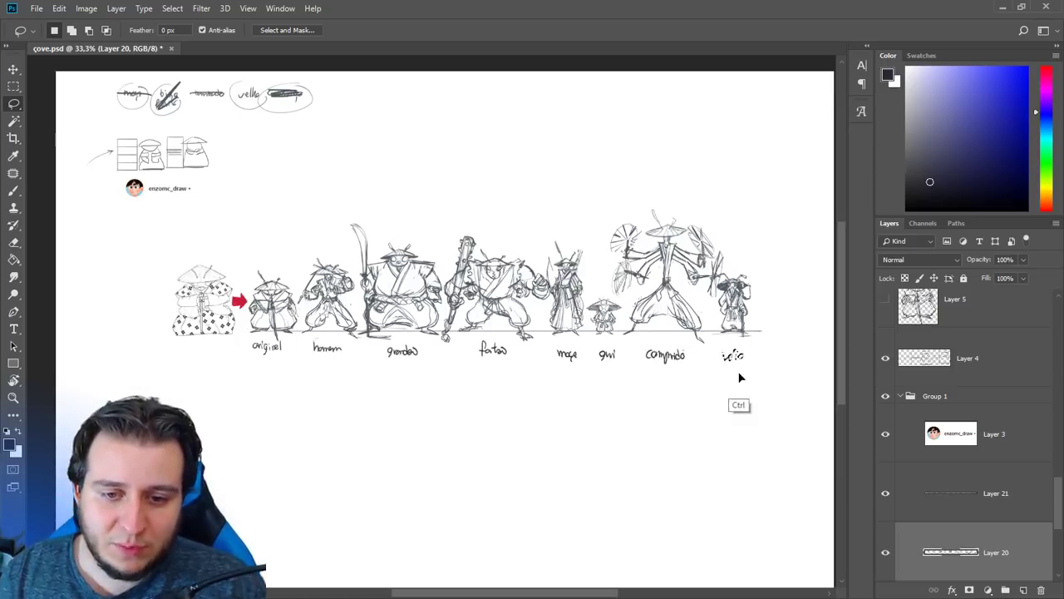
key(ctrl+d)
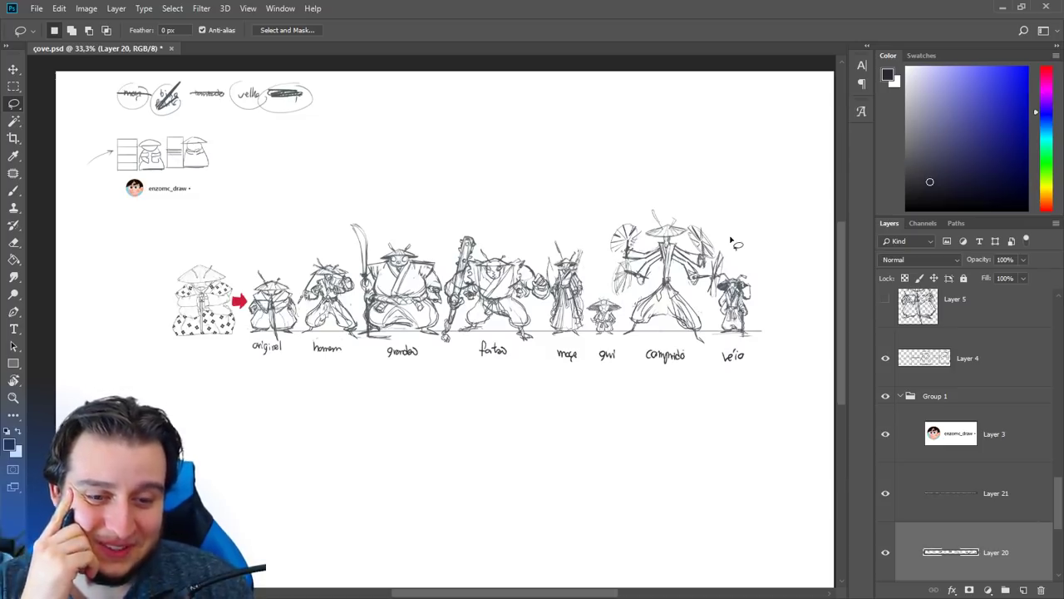
- Examine the labelled lineup up close and as a whole, from the patterned reference to the caned elder
key(ctrl+minus)
key(ctrl+plus)
key(ctrl+plus)
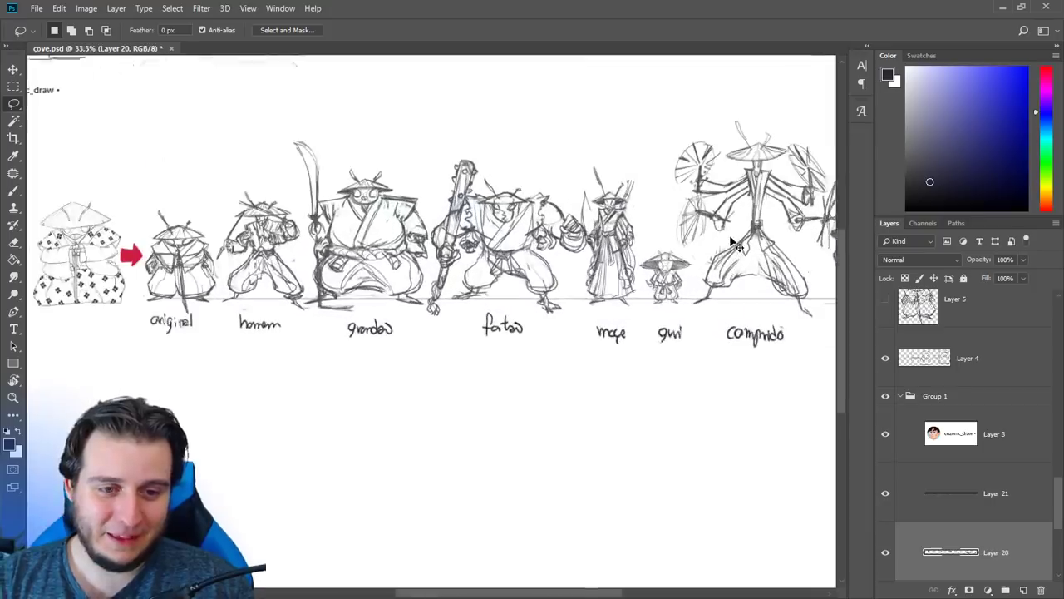
key(ctrl+minus)
key(ctrl+plus)
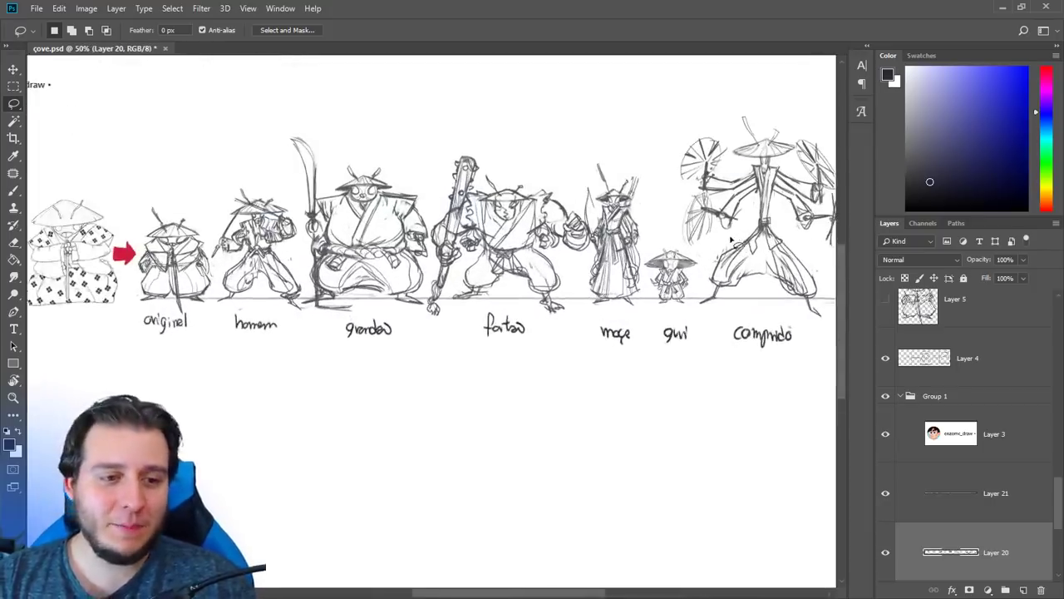
drag(615, 281, 480, 330)
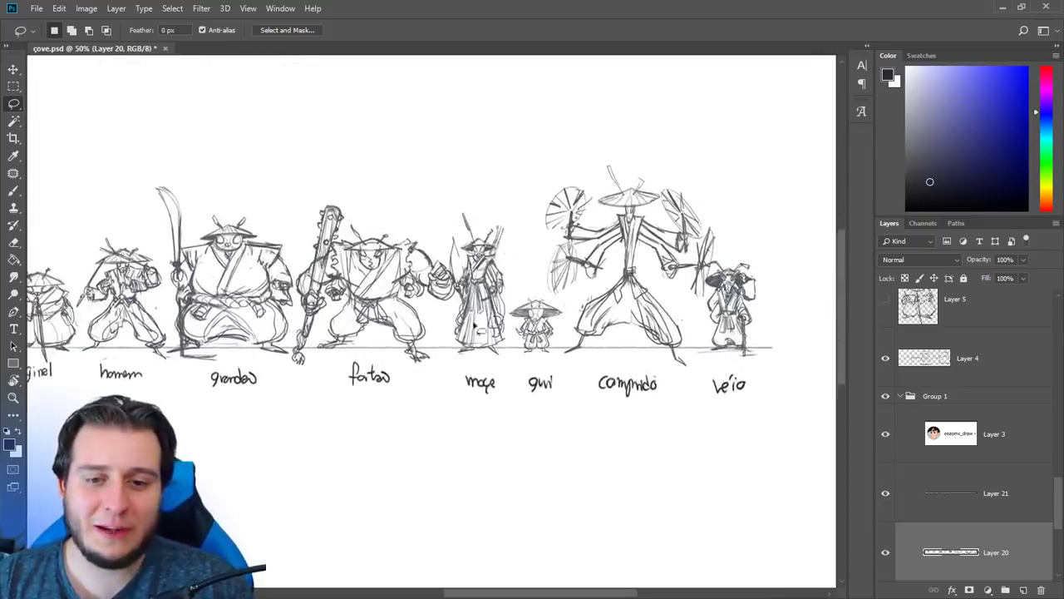
key(ctrl+minus)
drag(550, 352, 602, 382)
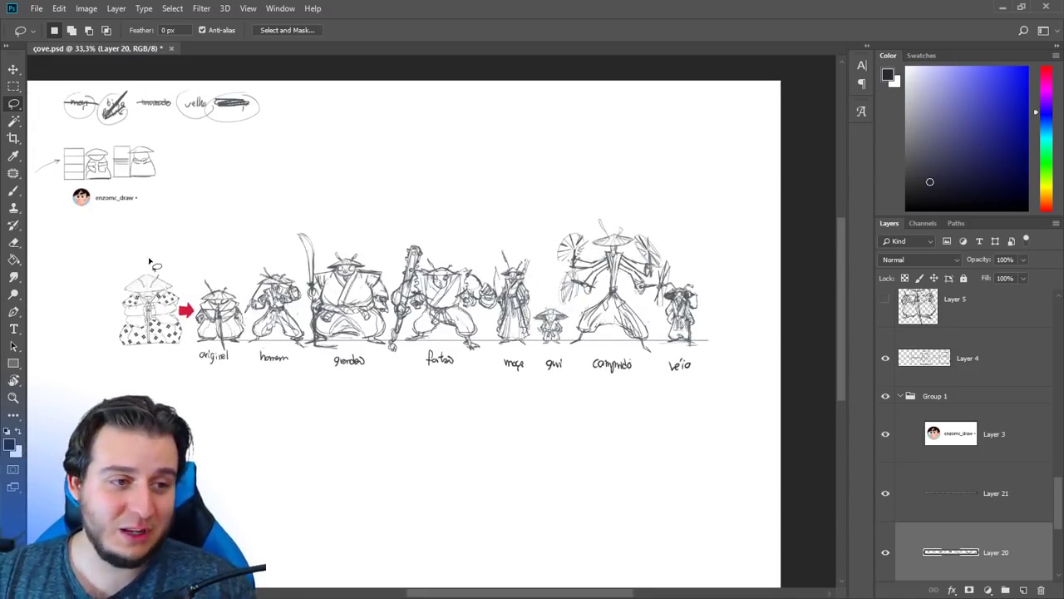
- Present the lineup enlarged in full-screen view without the interface, with the figures from "original" to "véio" in frame
key(Tab)
key(ctrl+plus)
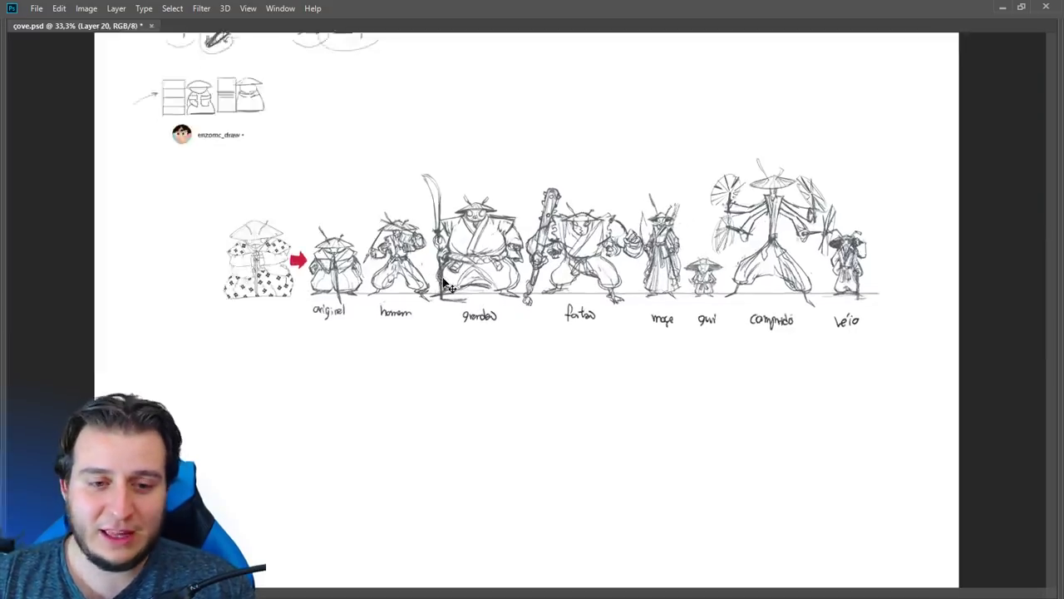
drag(501, 296, 439, 353)
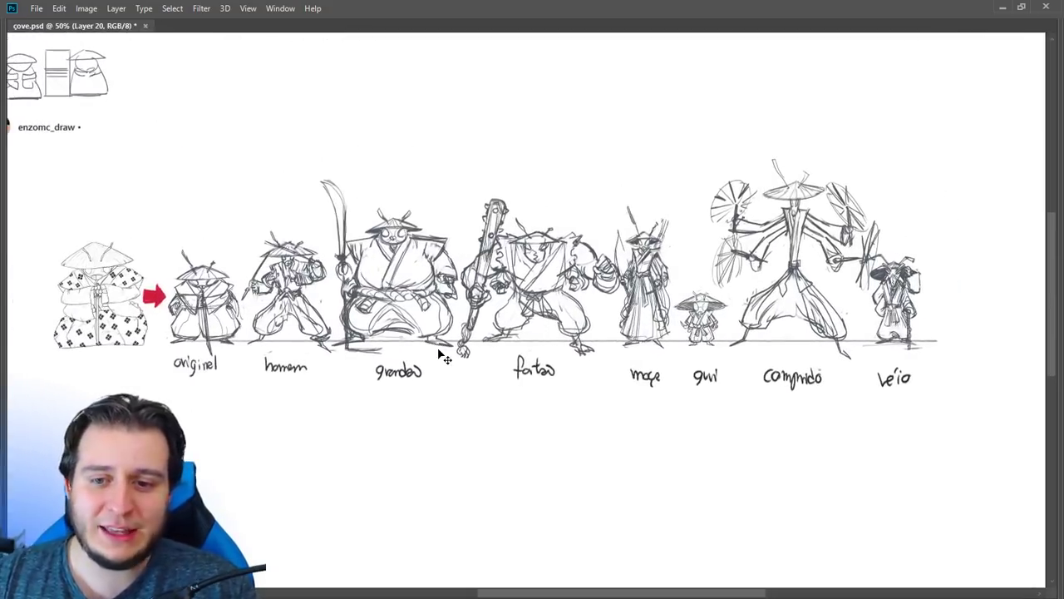
key(ctrl+plus)
key(Tab)
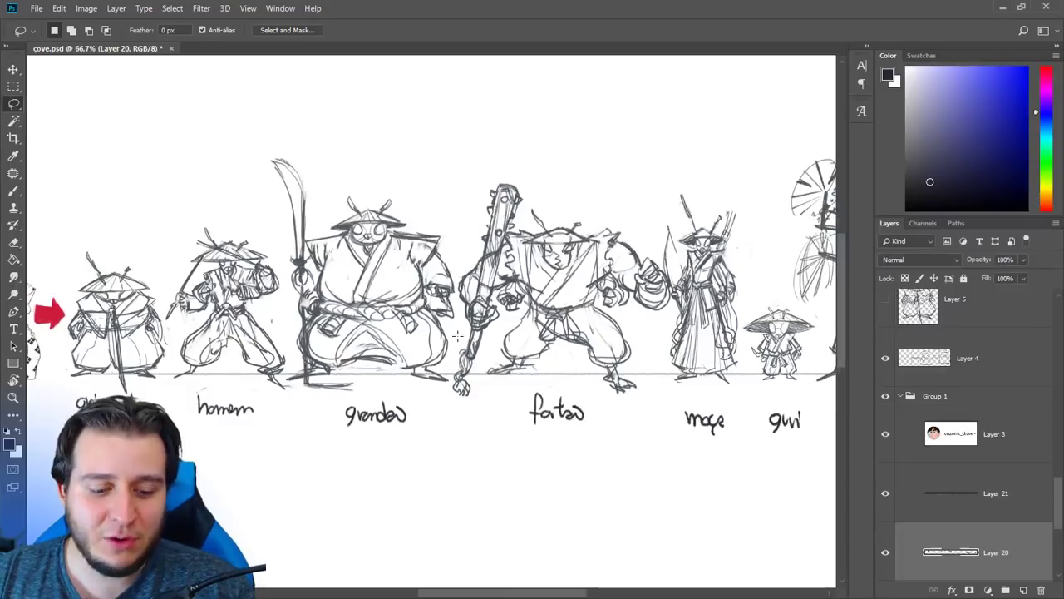
scroll(456, 335, down, 1)
key(f)
mouse_move(514, 307)
mouse_down()
mouse_move(526, 340)
mouse_move(511, 358)
mouse_move(493, 349)
mouse_move(492, 323)
mouse_up()
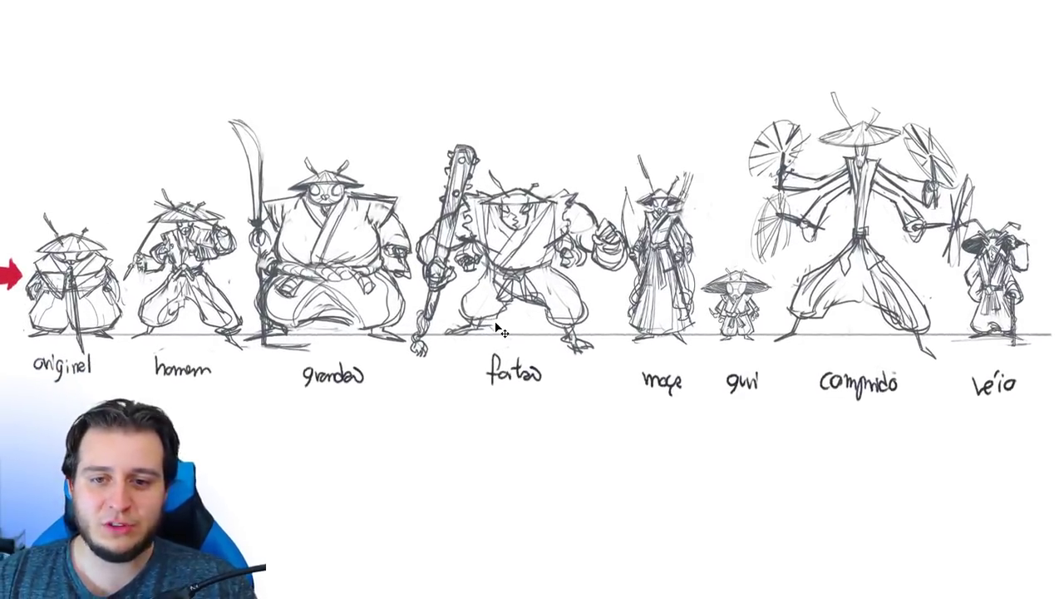